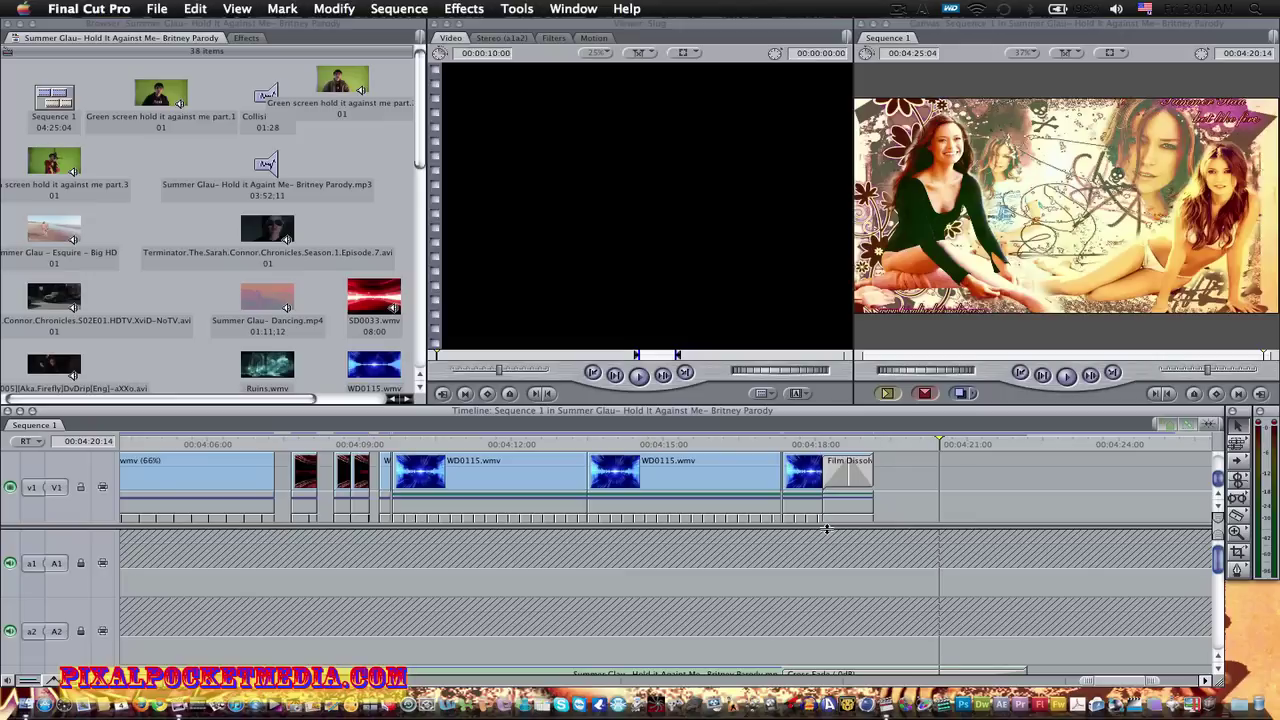
Preview the keyed green screen shots at 00:04:12:03 and 00:03:22:12, and play the sequence from 00:03:19:11.
left_click(516, 444)
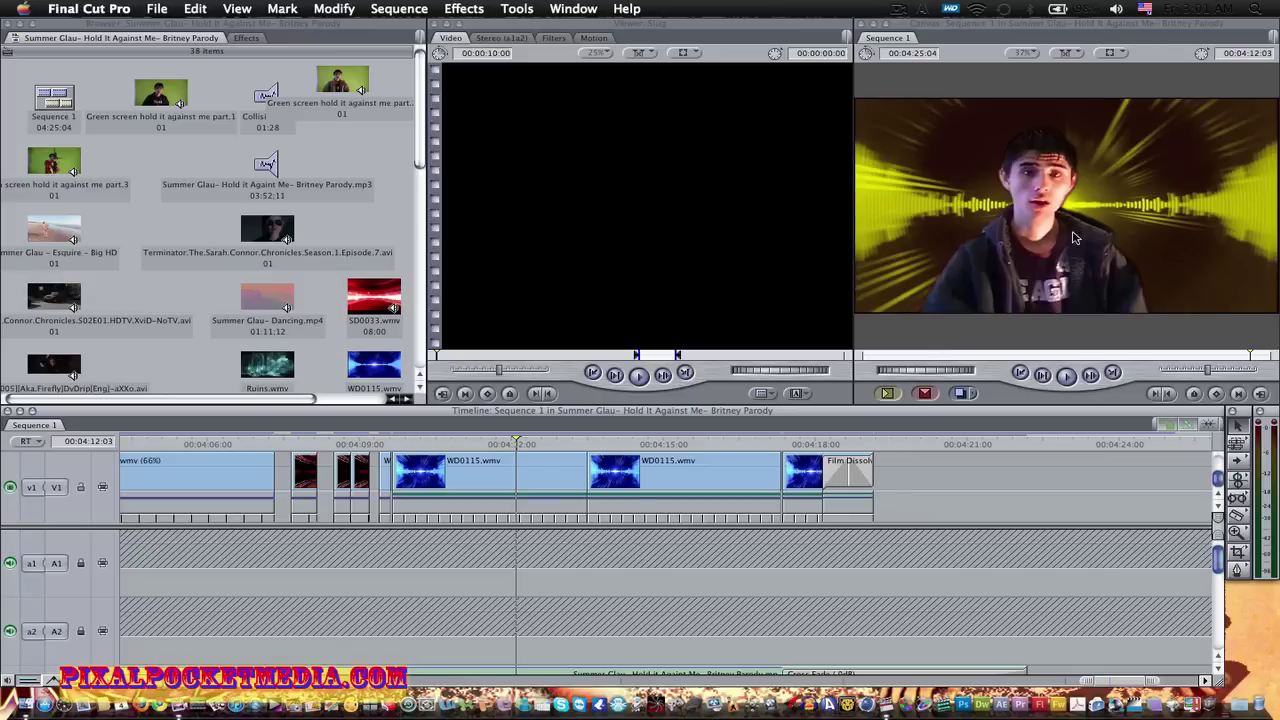
scroll(690, 497, "left", 10)
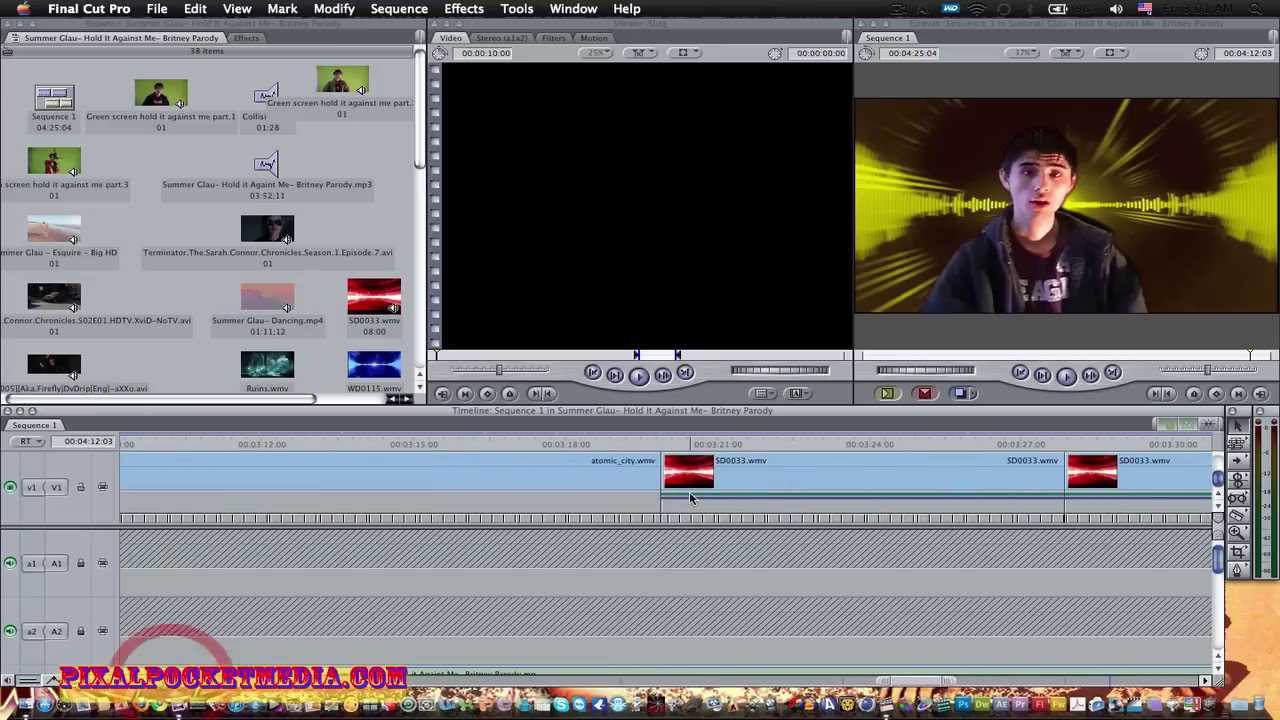
left_click(788, 443)
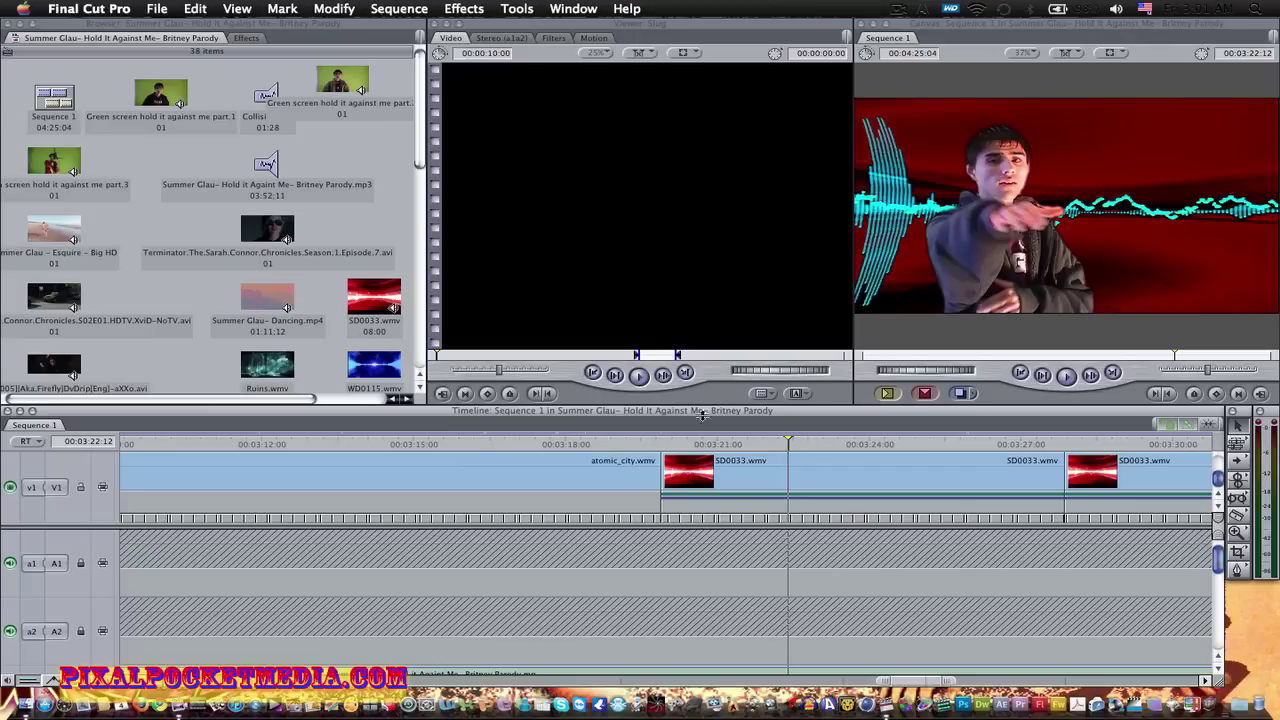
left_click(634, 443)
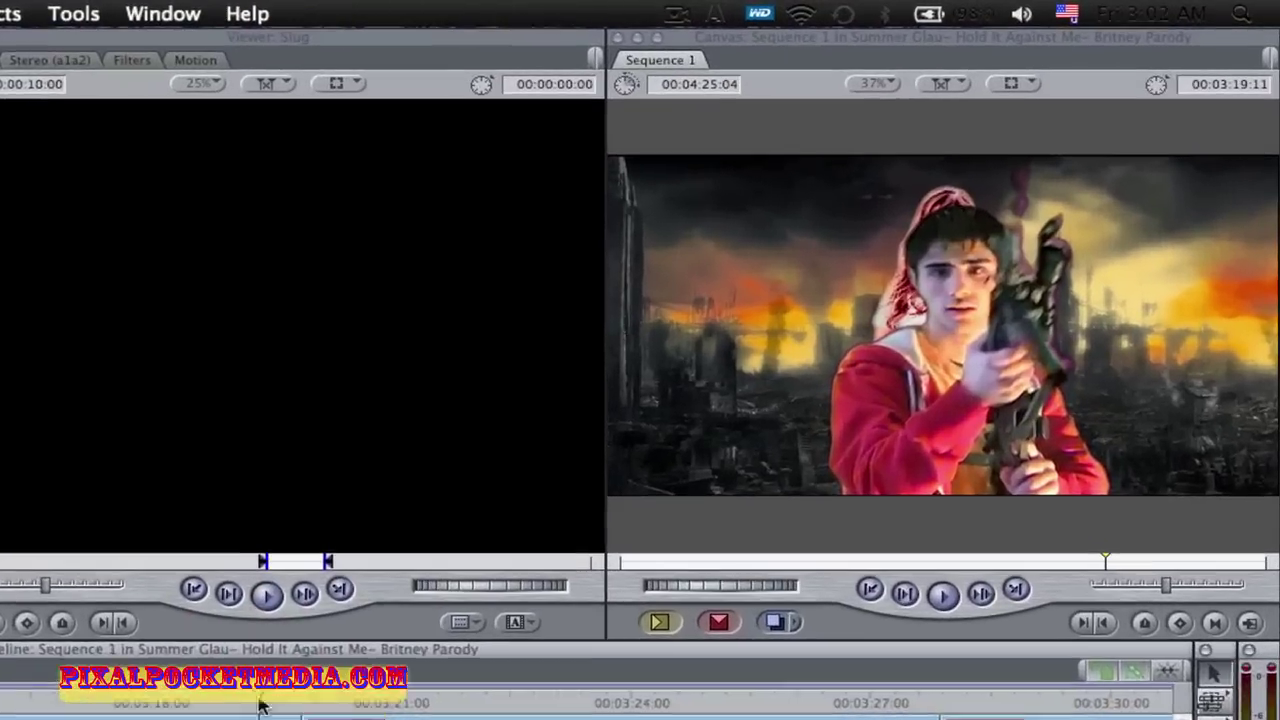
key("space")
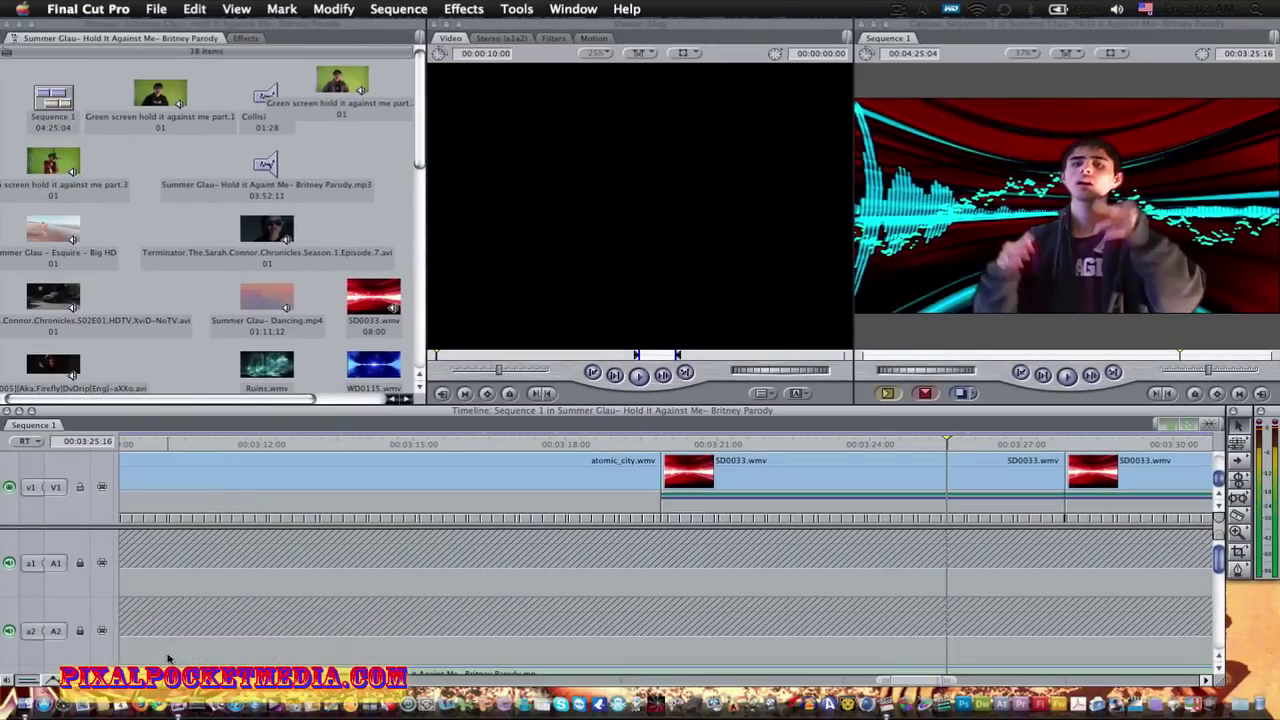
Preview the bedroom composite at 00:01:12:15 and the keyed shot near the sequence's end at 00:04:15:22.
scroll(665, 490, "left", 15)
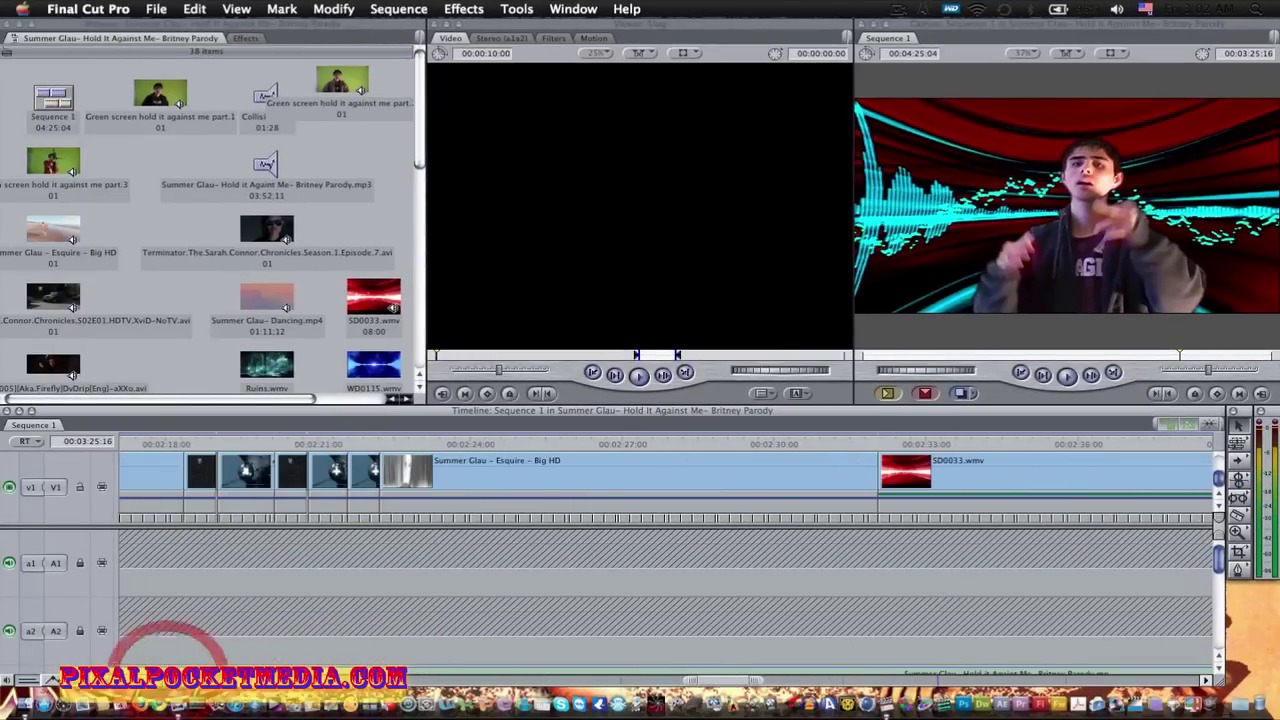
scroll(665, 490, "left", 15)
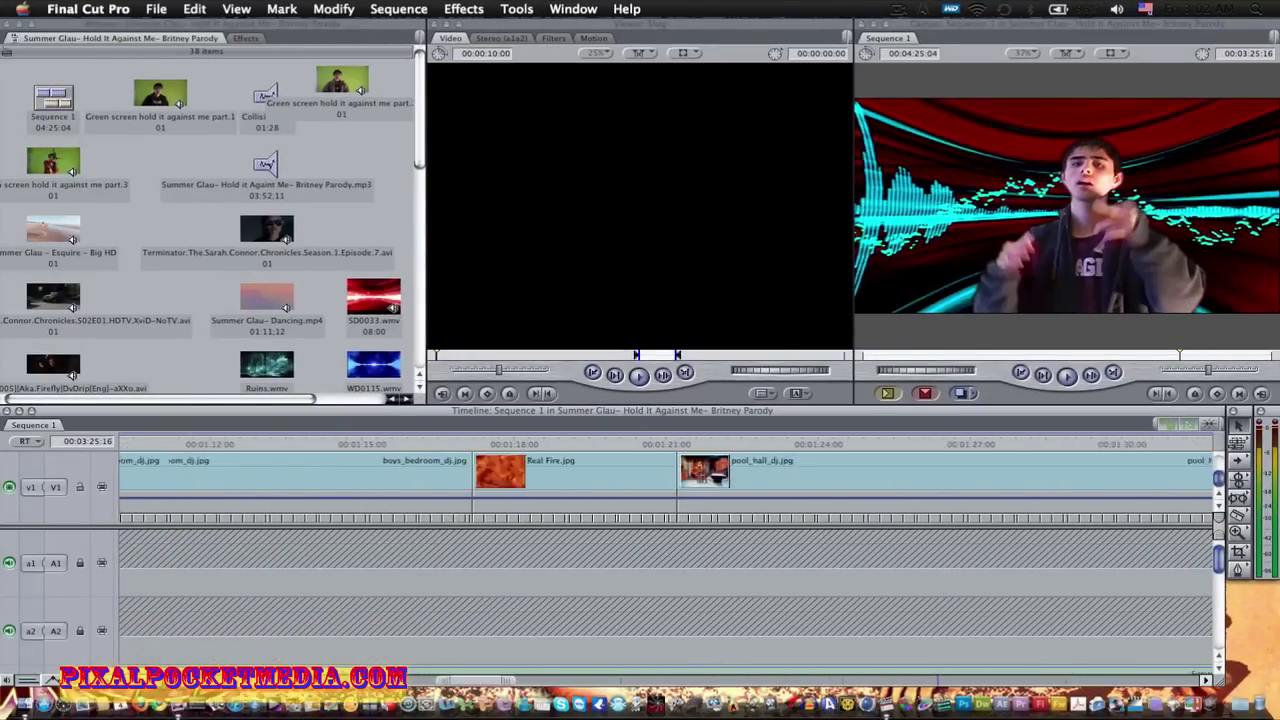
left_click(582, 447)
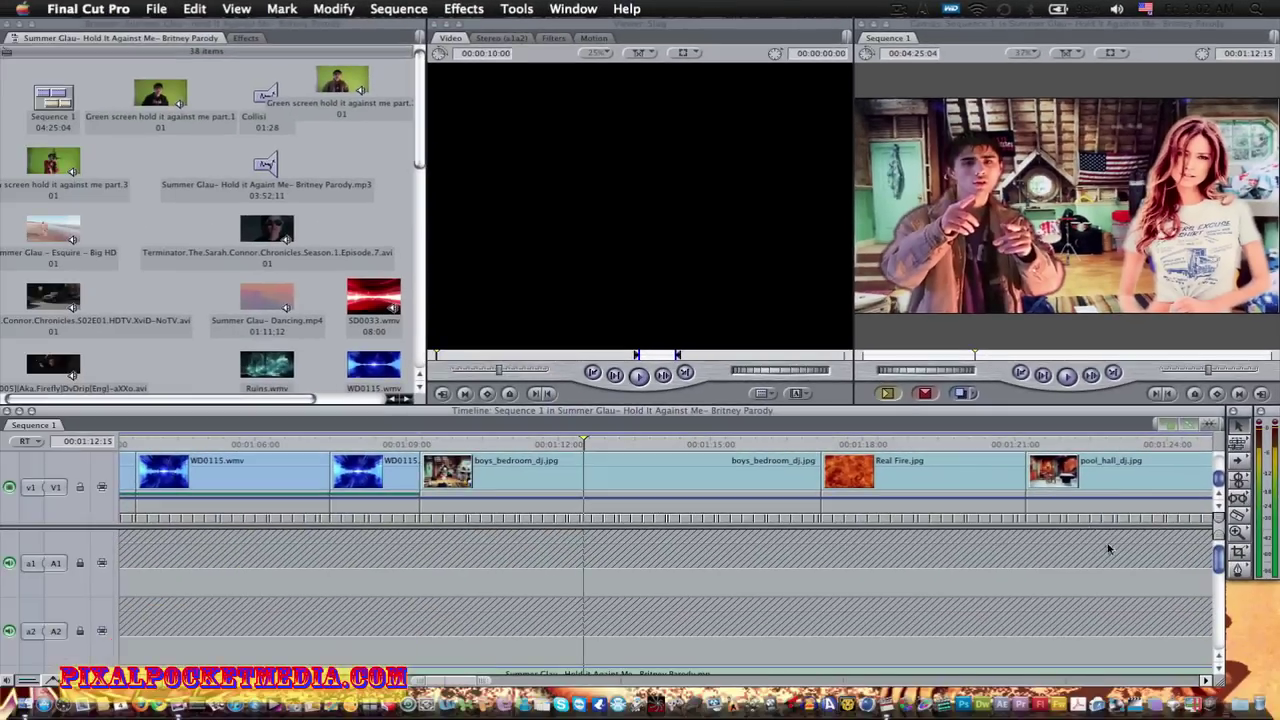
left_click_drag(1205, 681, 1205, 681)
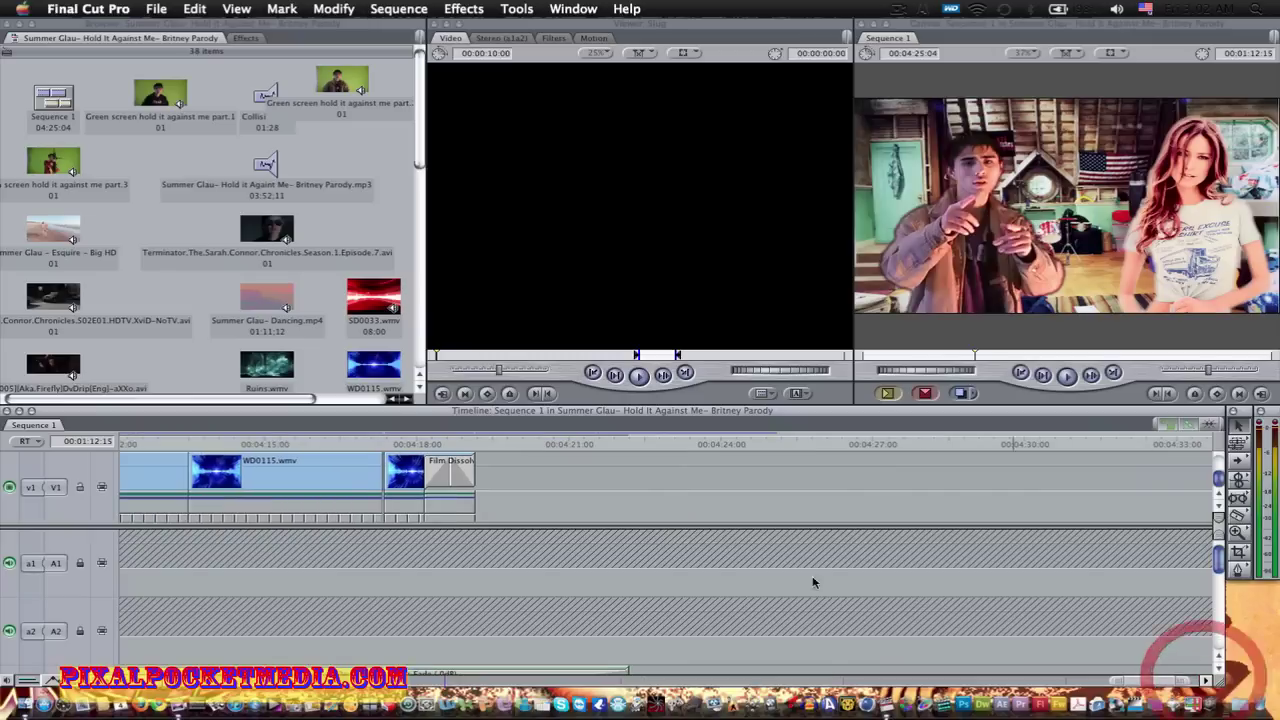
left_click(300, 444)
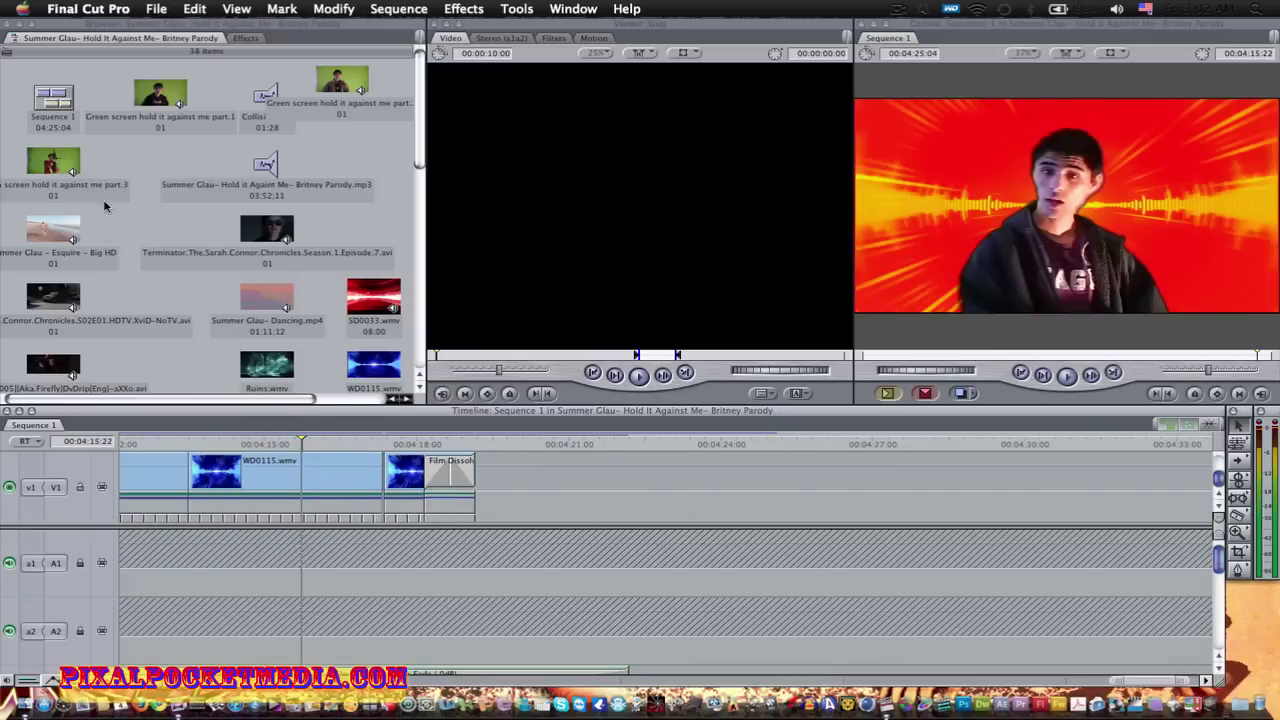
Open Green screen hold it against me part.2 from the project and place it on track V1 at about 00:04:21.
double_click(341, 85)
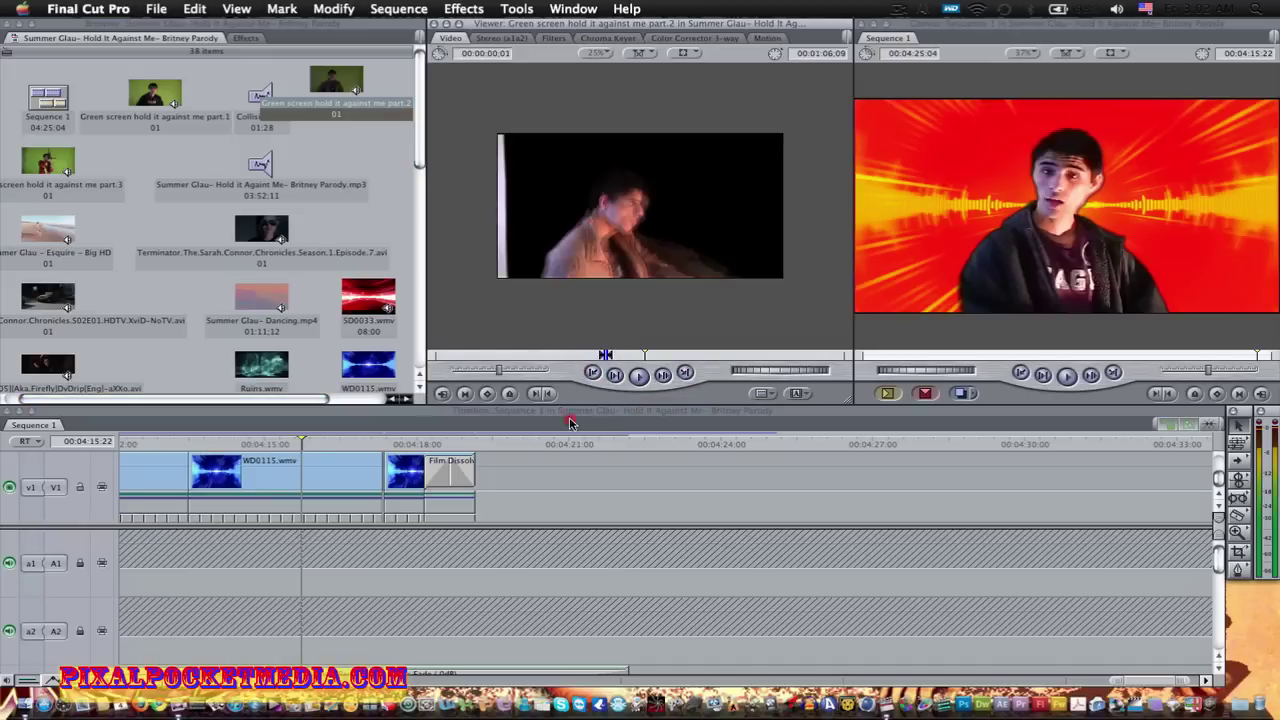
left_click(576, 468)
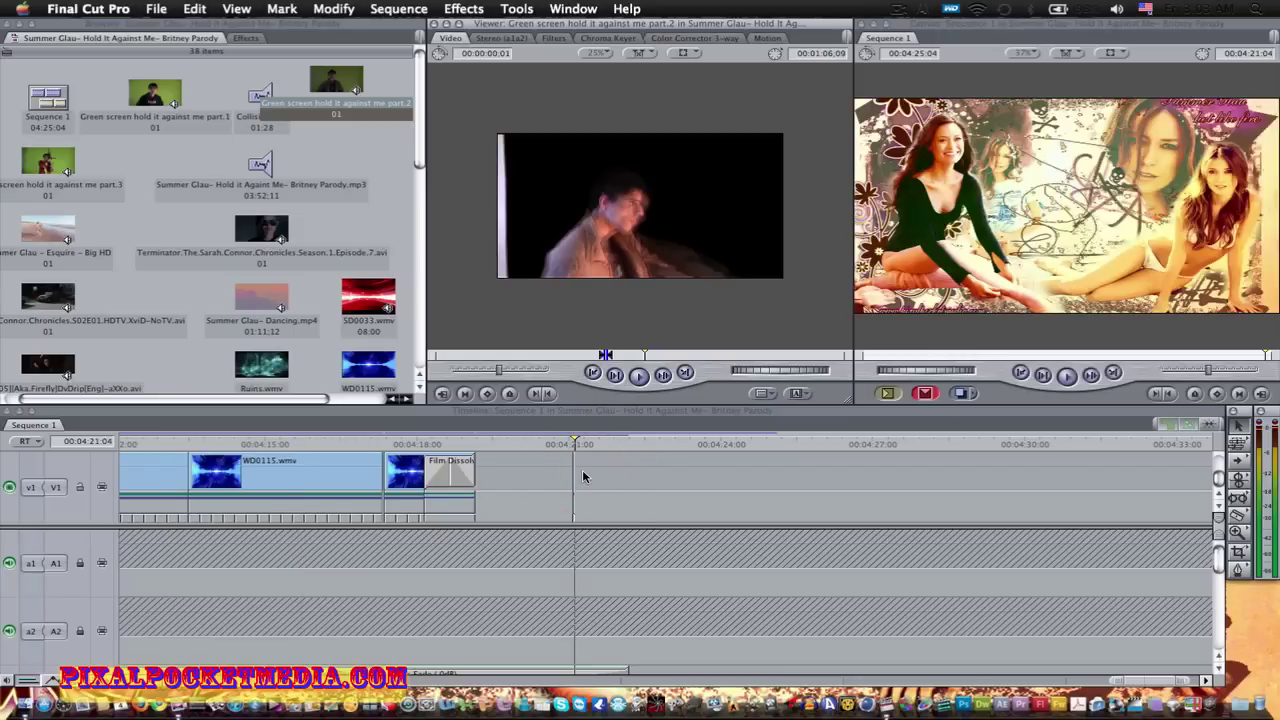
left_click_drag(576, 468, 1003, 477)
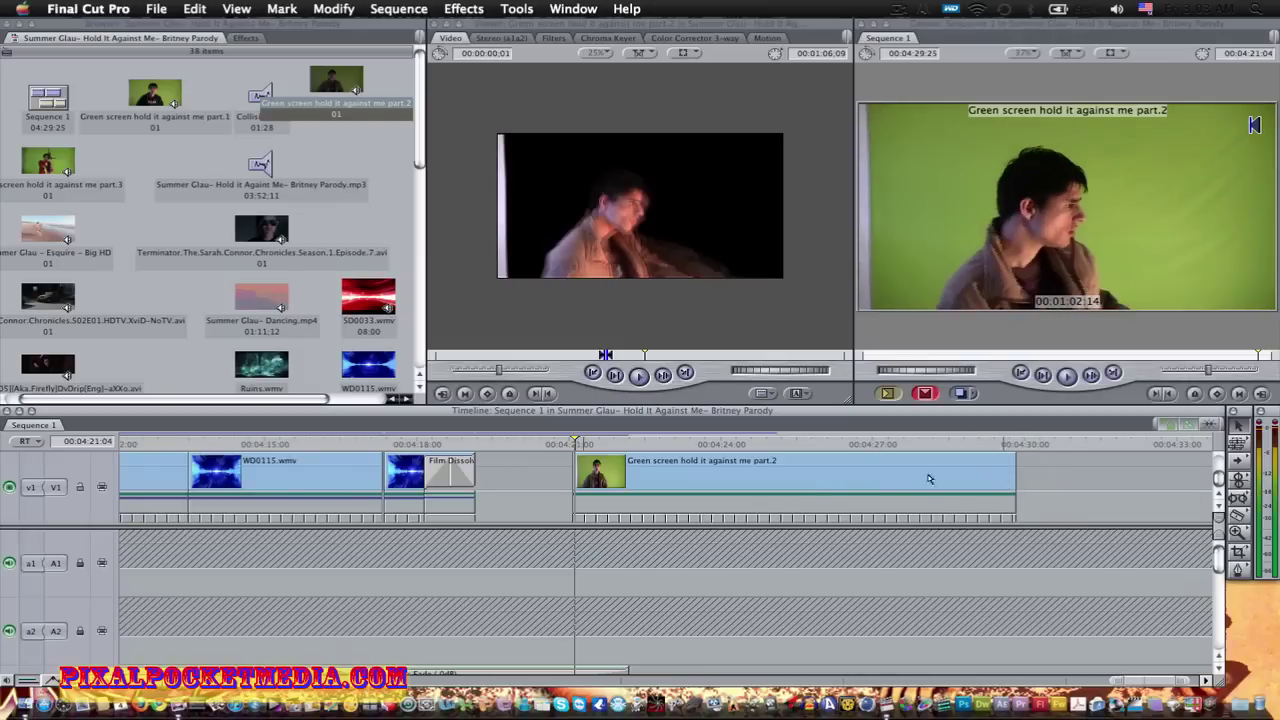
left_click(731, 444)
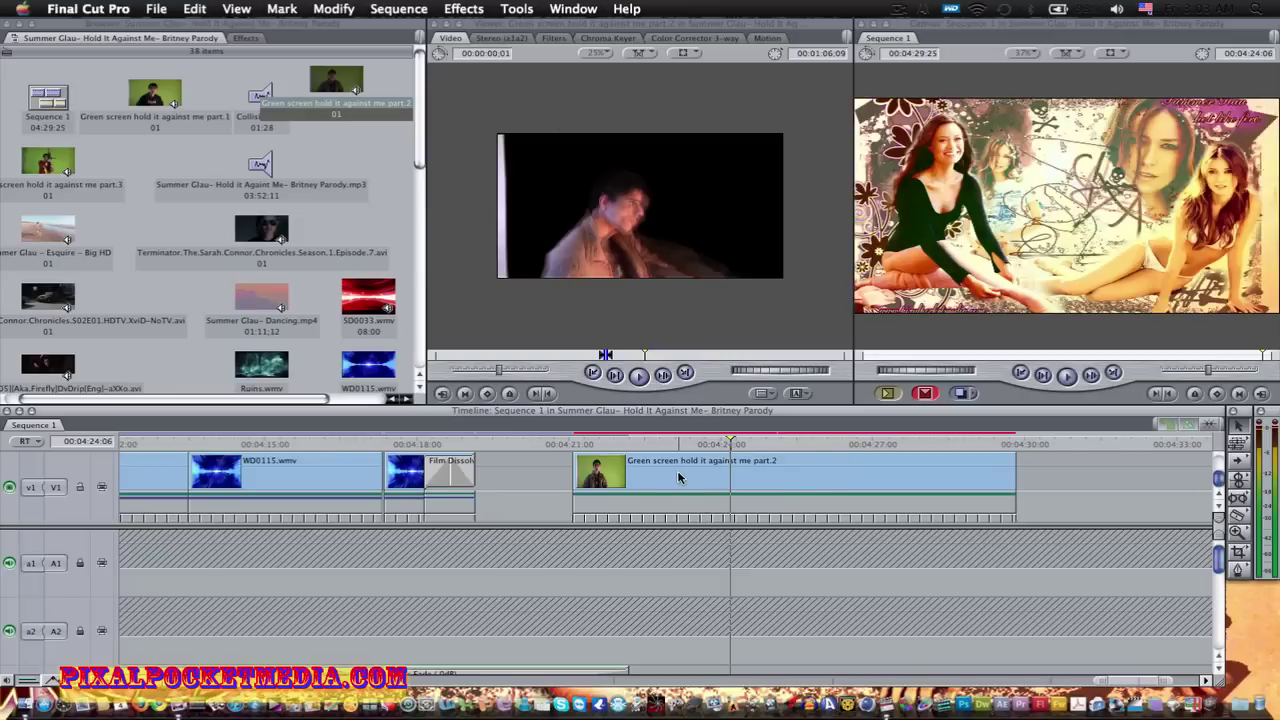
Load the green screen clip from the timeline and move it to start at about 00:04:39:19.
double_click(678, 477)
left_click_drag(678, 477, 1066, 470)
left_click(1075, 445)
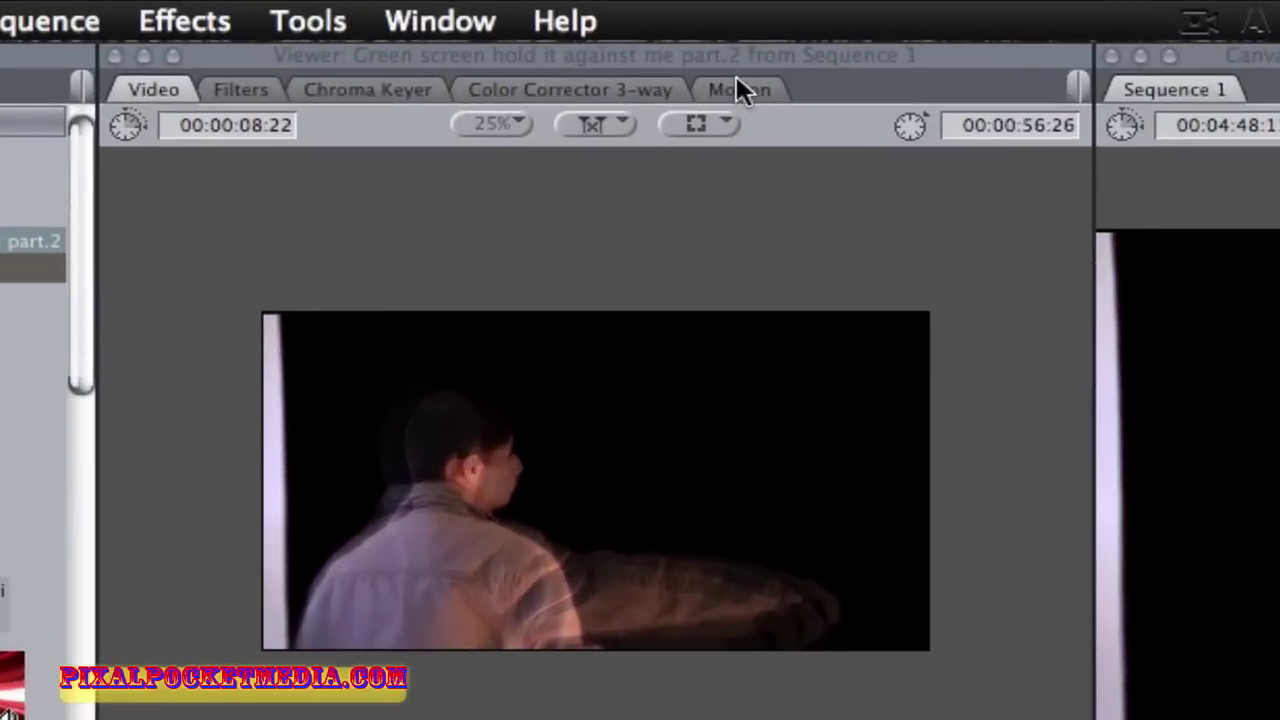
Set the scale of the green screen clip to 108 in its motion settings.
left_click(738, 86)
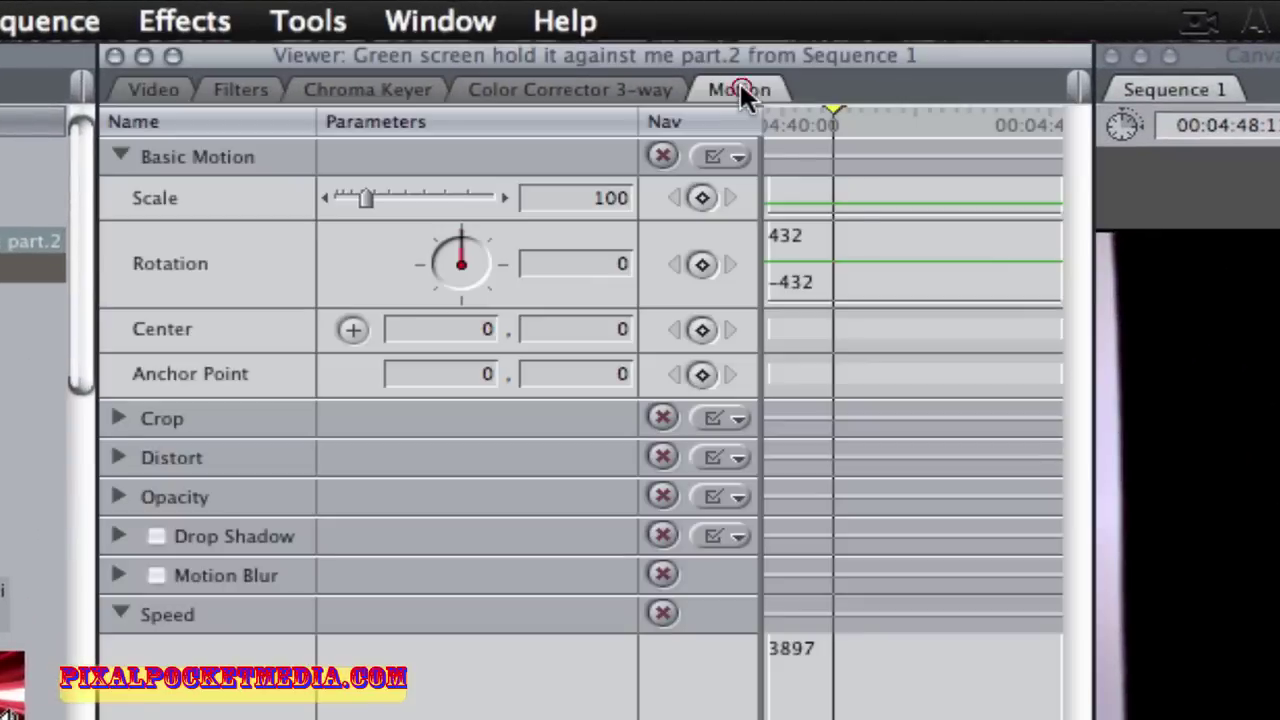
left_click(572, 209)
key("BackSpace")
type("108")
key("Return")
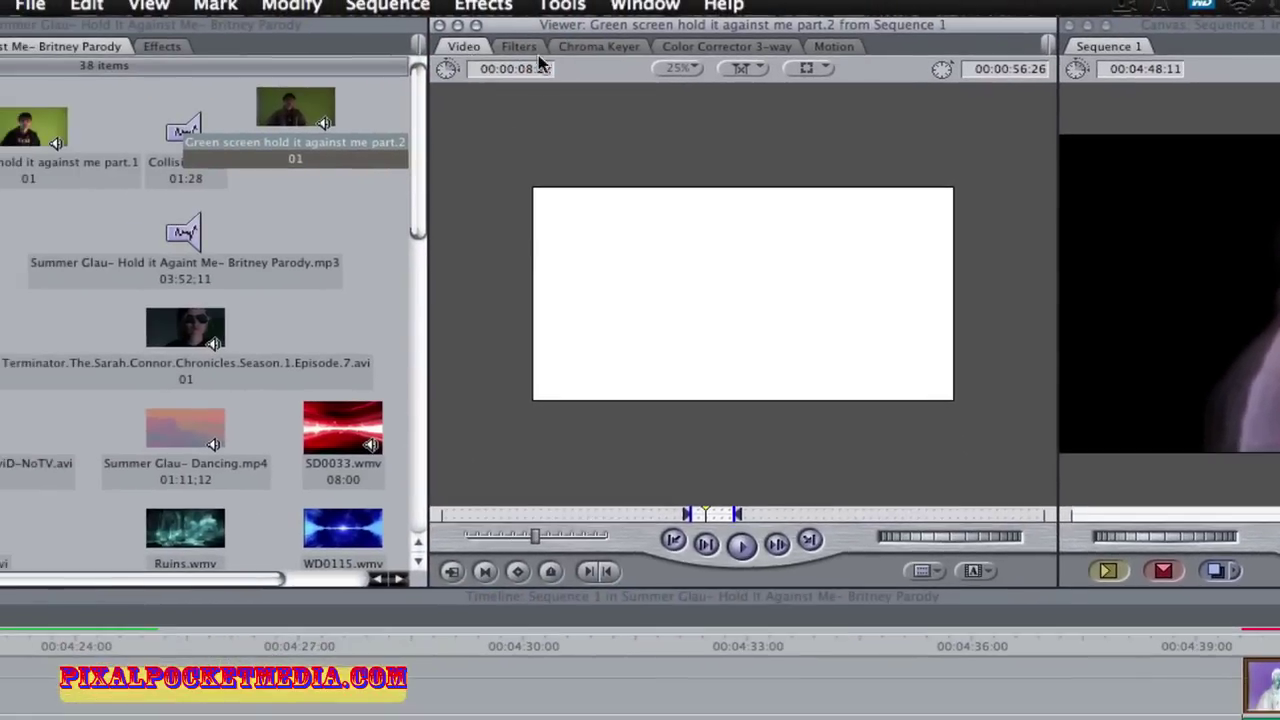
Examine the filters applied to the green screen clip and browse the video filters in the effects list.
left_click(530, 48)
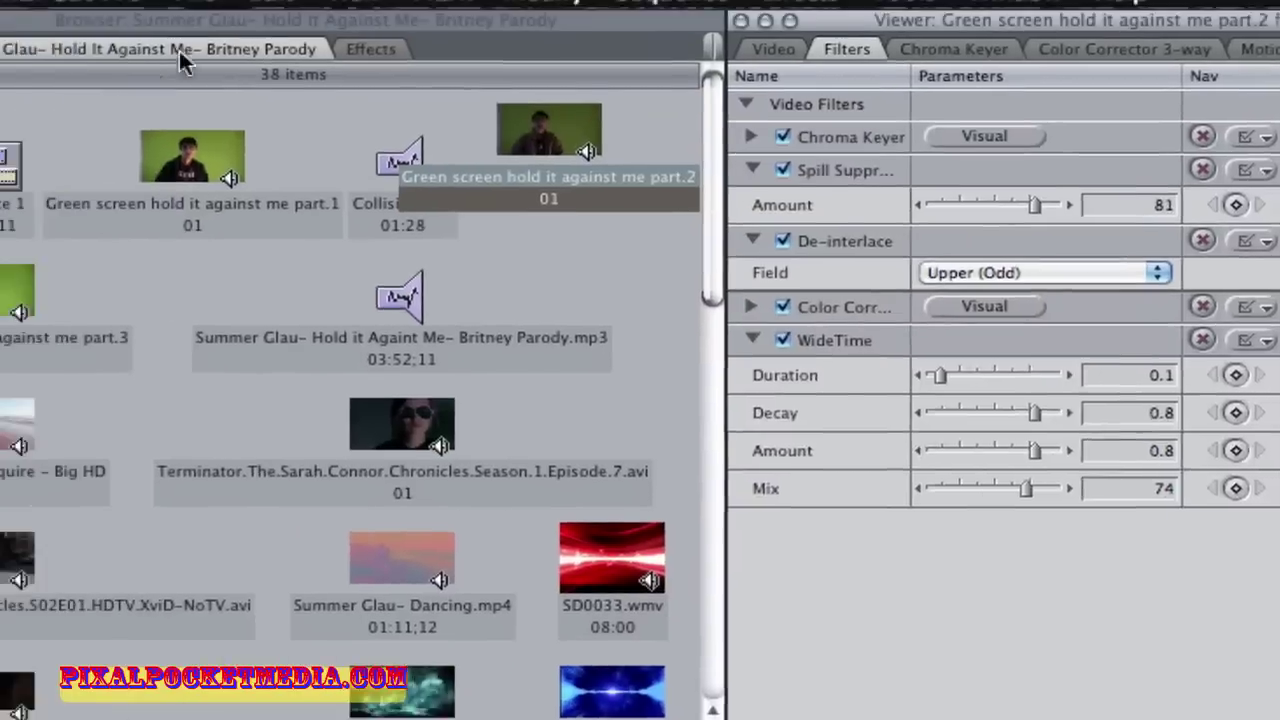
left_click(366, 51)
scroll(16, 453, "down", 20)
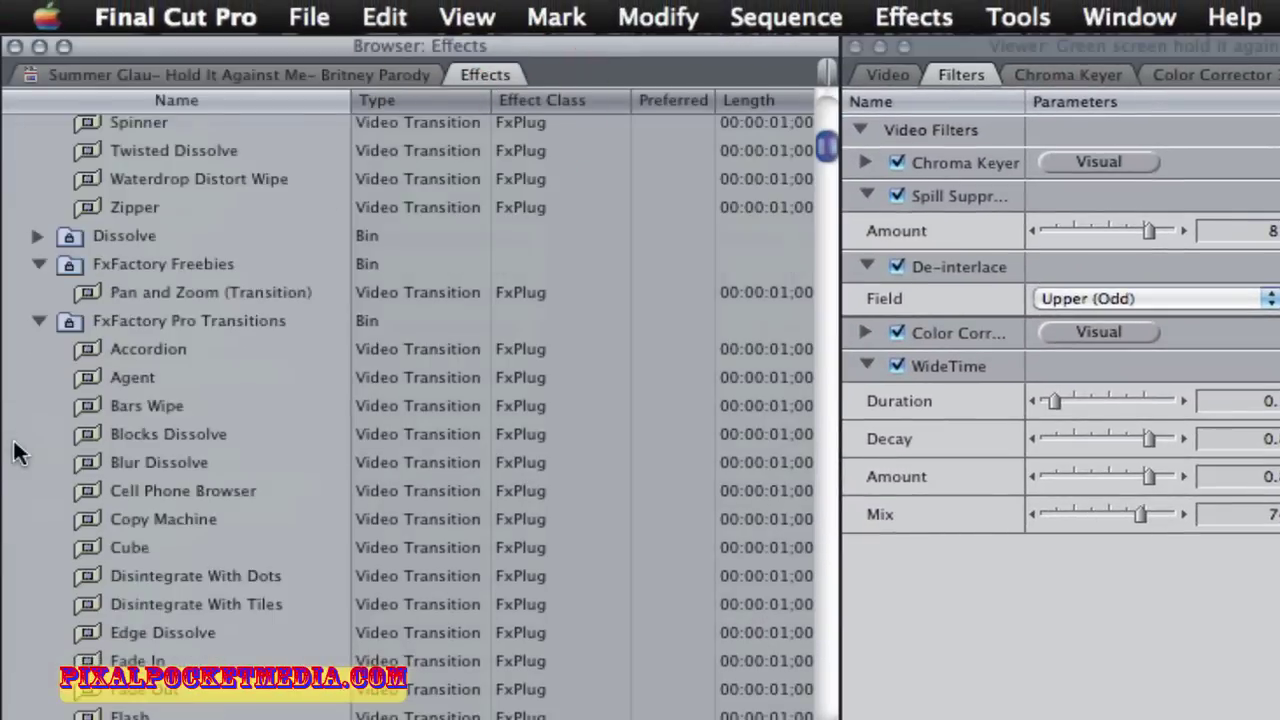
scroll(16, 453, "down", 15)
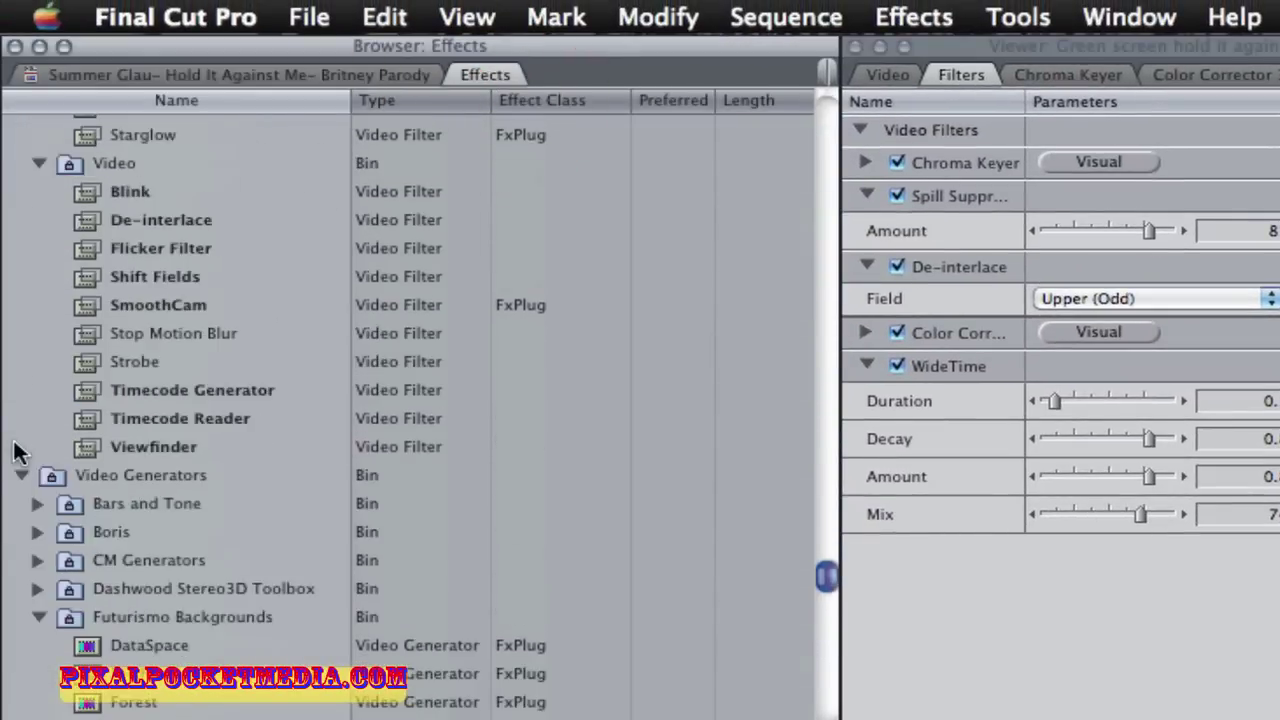
scroll(16, 453, "up", 6)
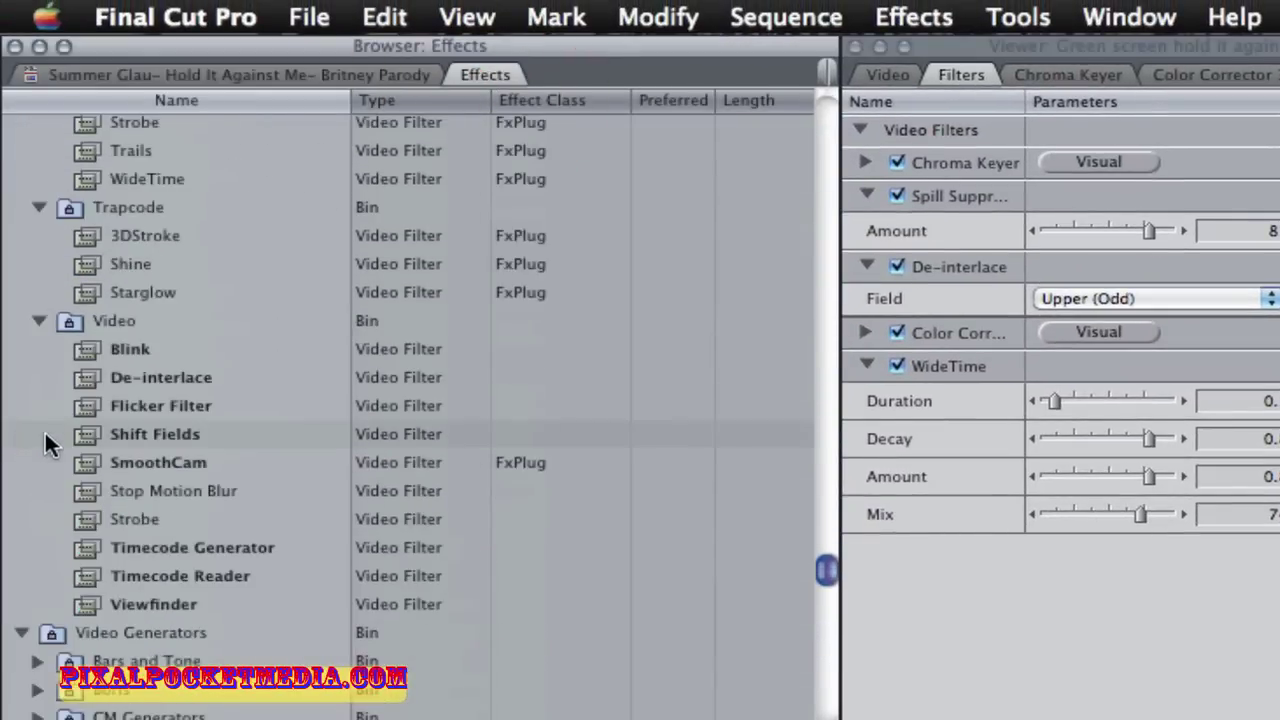
scroll(72, 262, "up", 5)
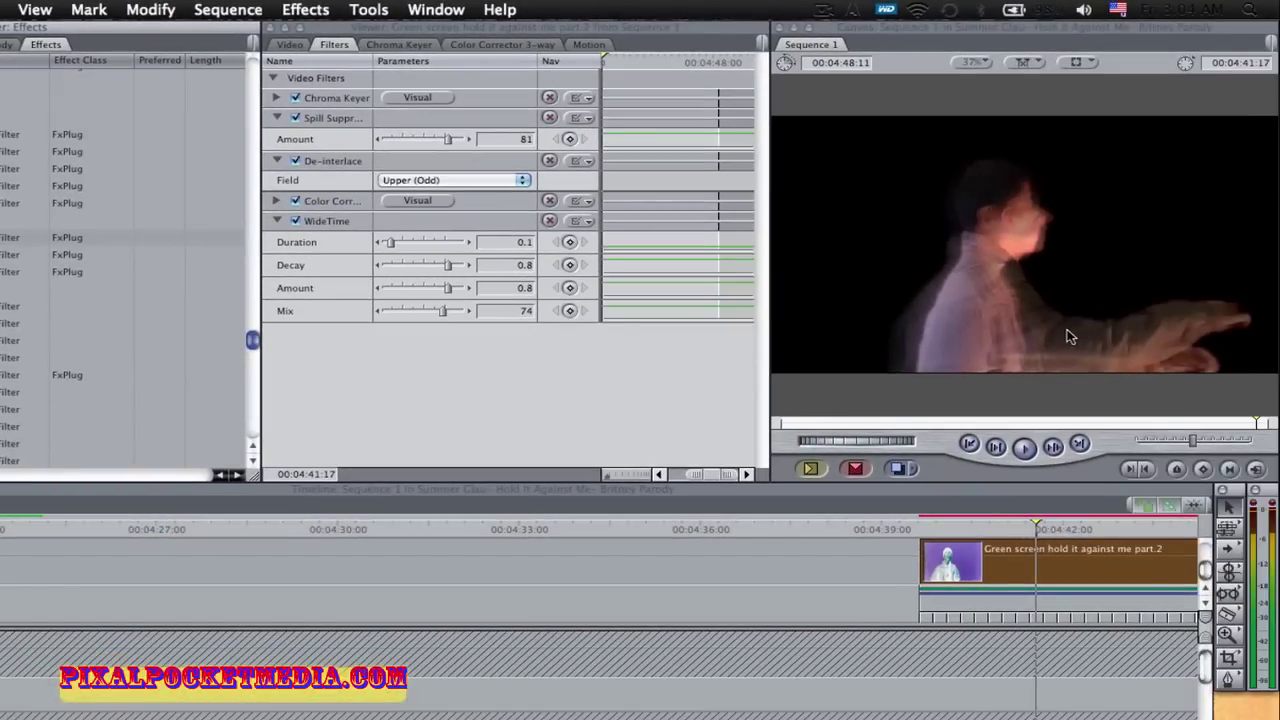
Disable the WideTime filter, move the green screen clip to start at about 00:04:34:05, and preview it at 00:04:37:20.
left_click(292, 221)
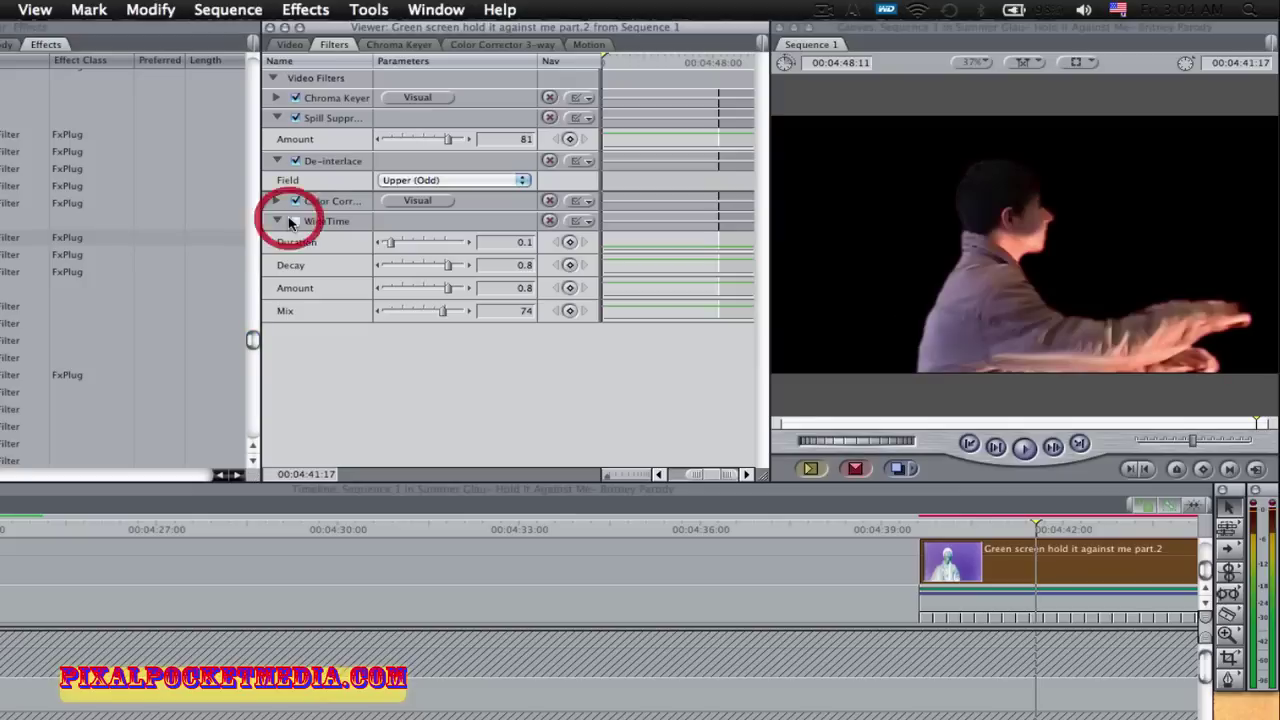
left_click_drag(1121, 571, 794, 567)
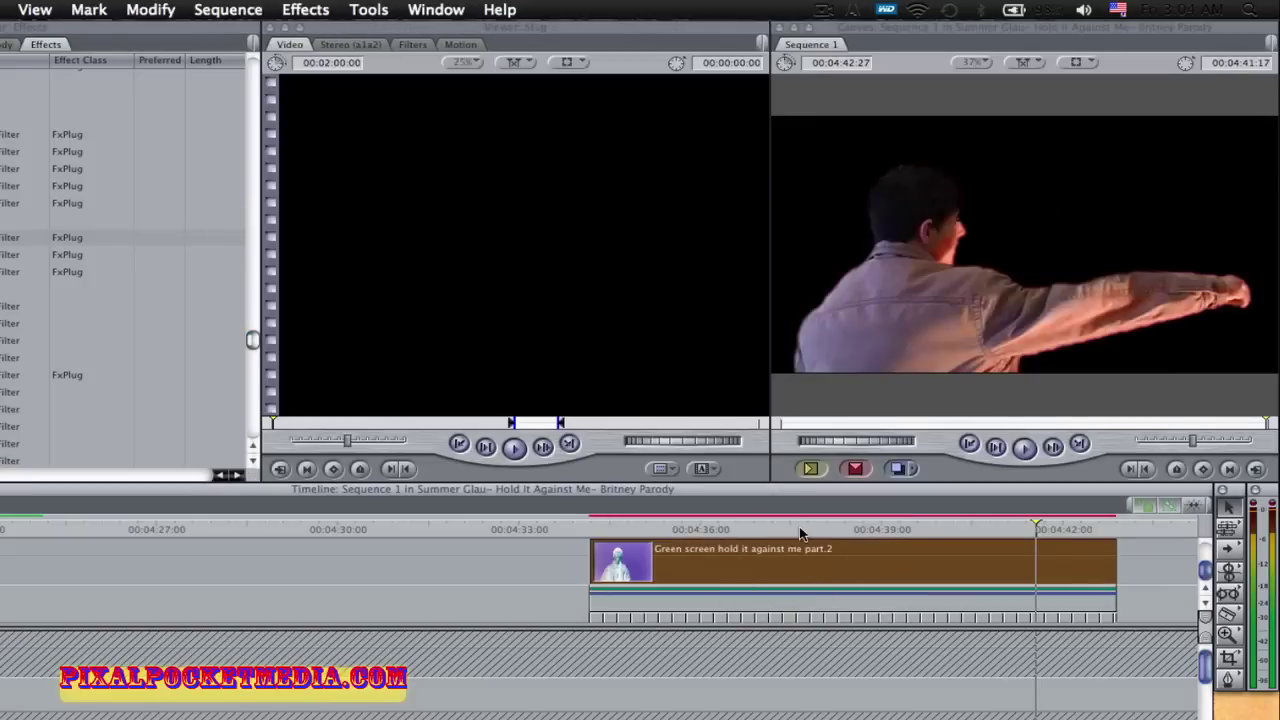
left_click(800, 529)
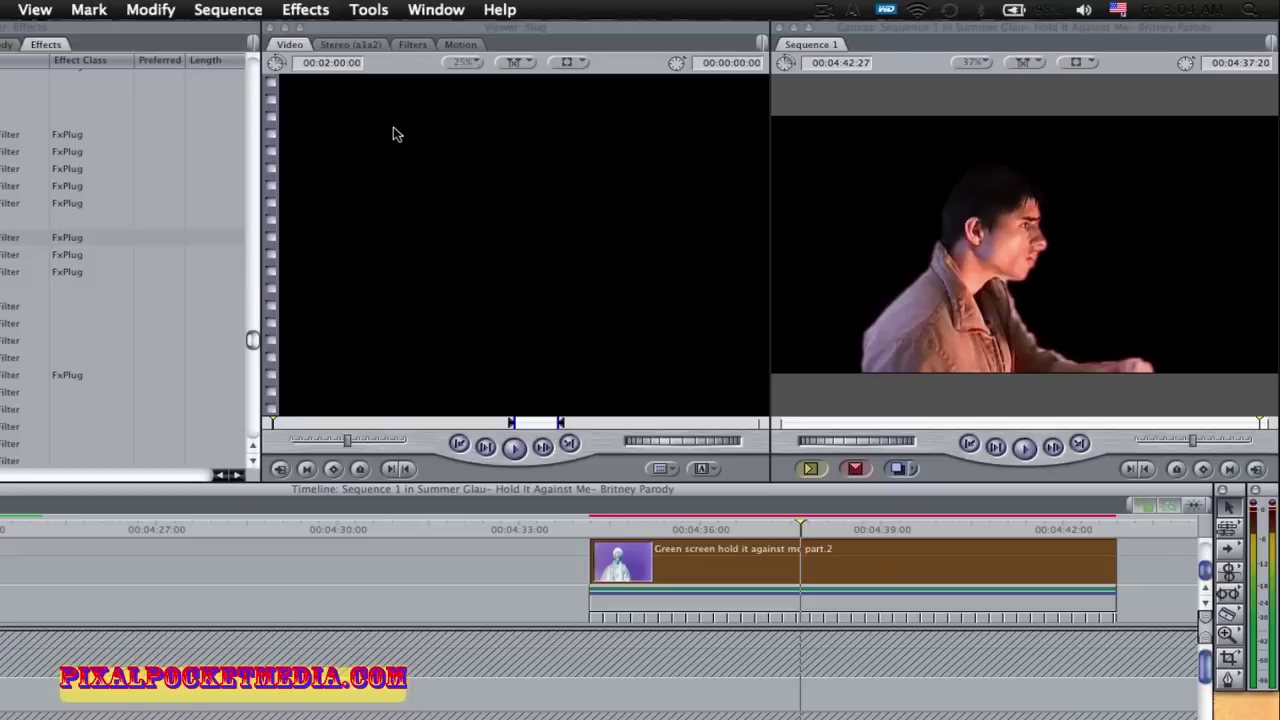
Load the green screen clip from the timeline in place of the slug and show its filters.
left_click(470, 48)
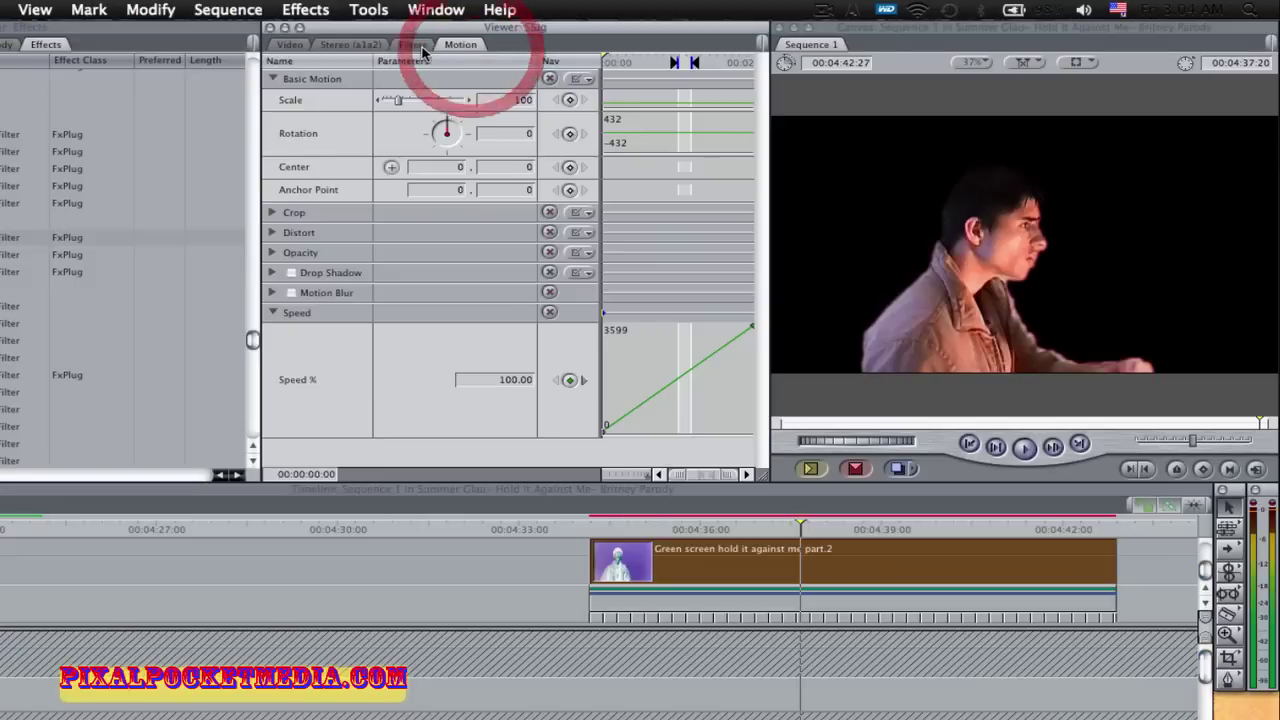
left_click(418, 45)
left_click(350, 45)
left_click(290, 45)
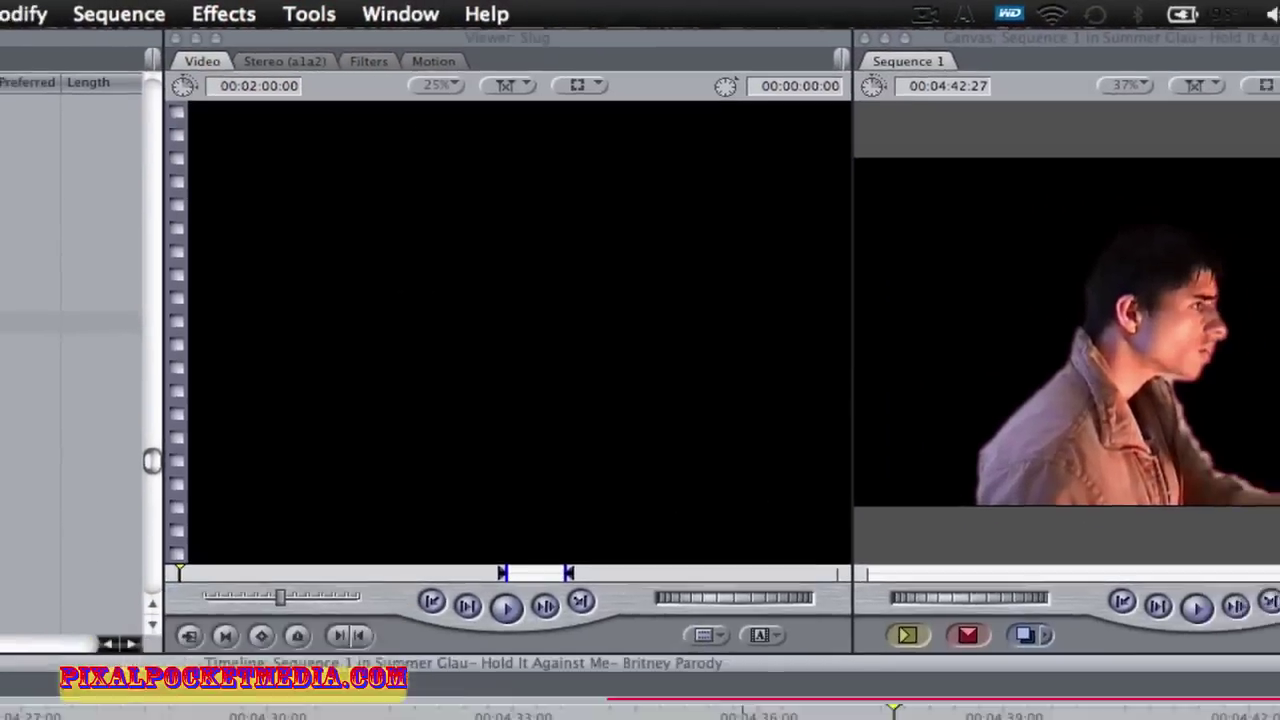
double_click(700, 600)
left_click(231, 70)
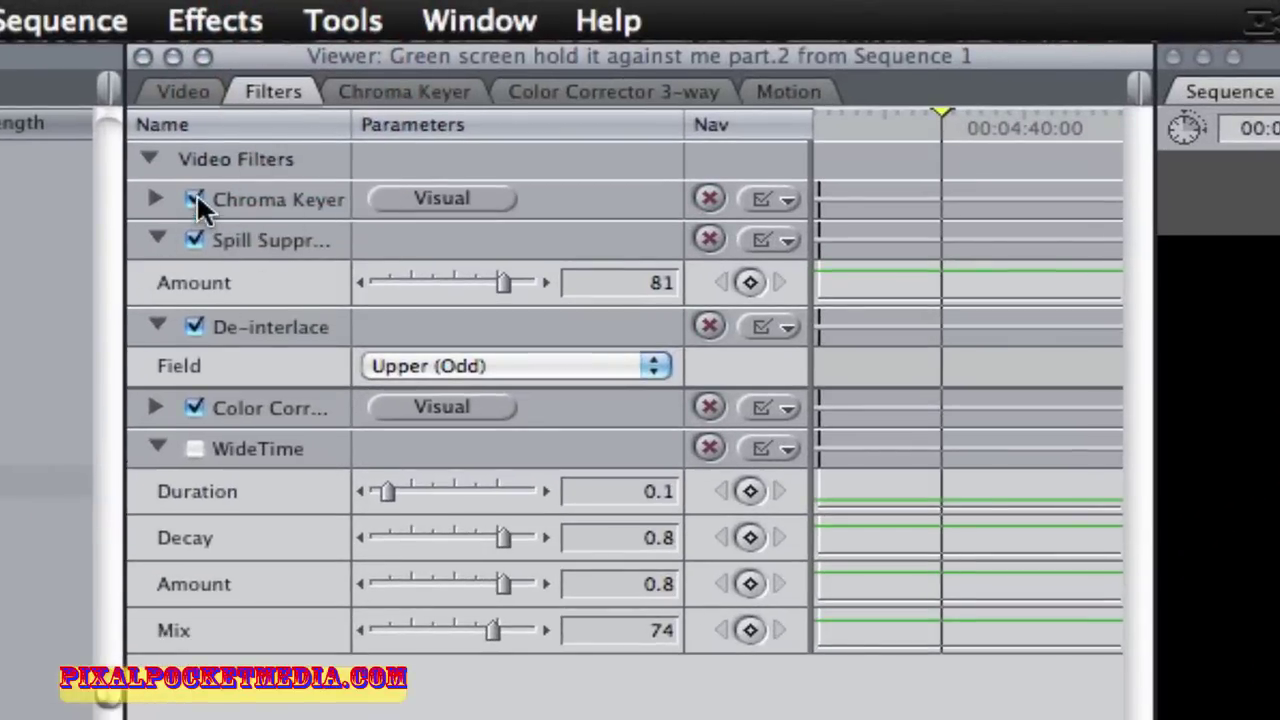
Turn off the Chroma Keyer and Spill Suppressor filters and cut both from the green screen clip.
left_click(195, 199)
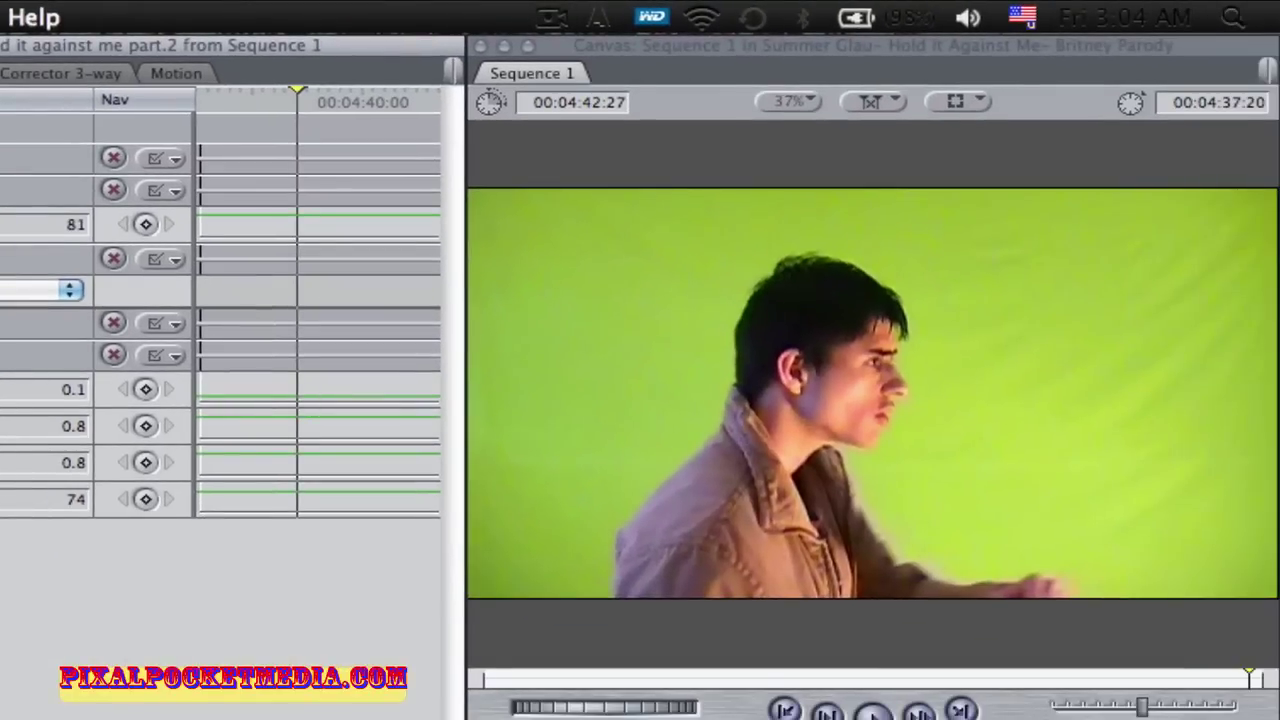
right_click(189, 121)
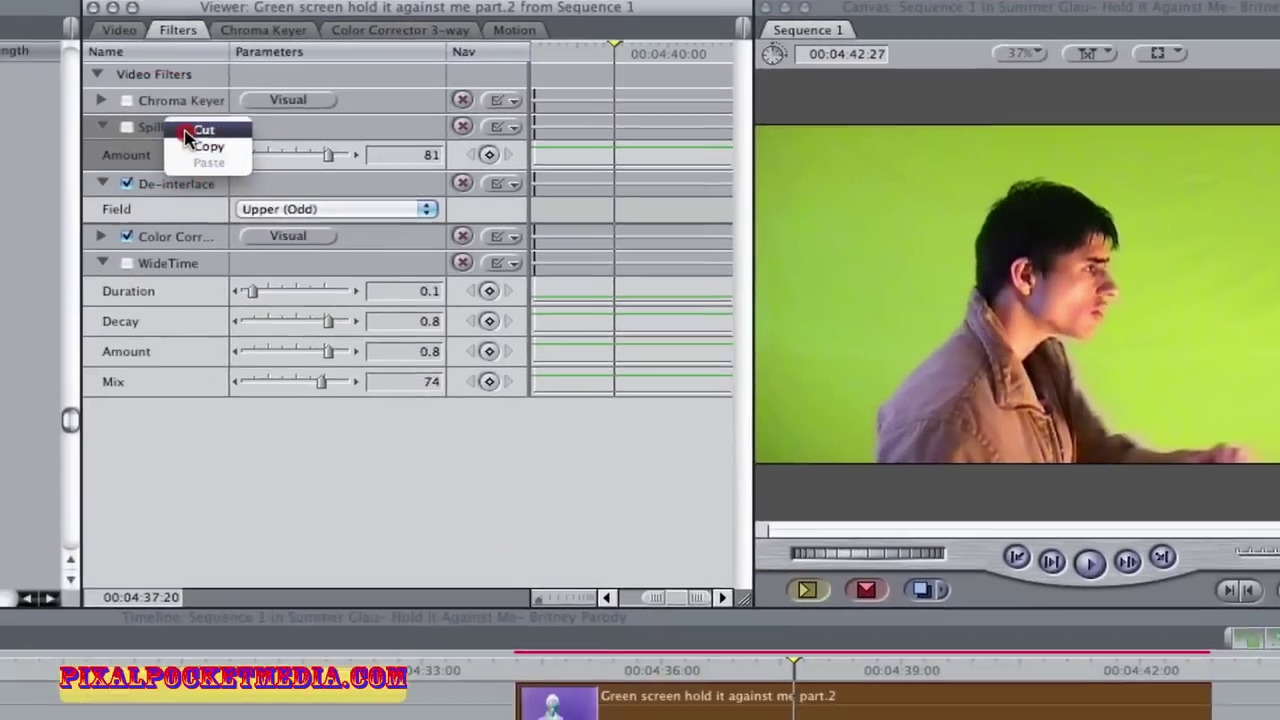
left_click(206, 127)
right_click(270, 90)
left_click(278, 94)
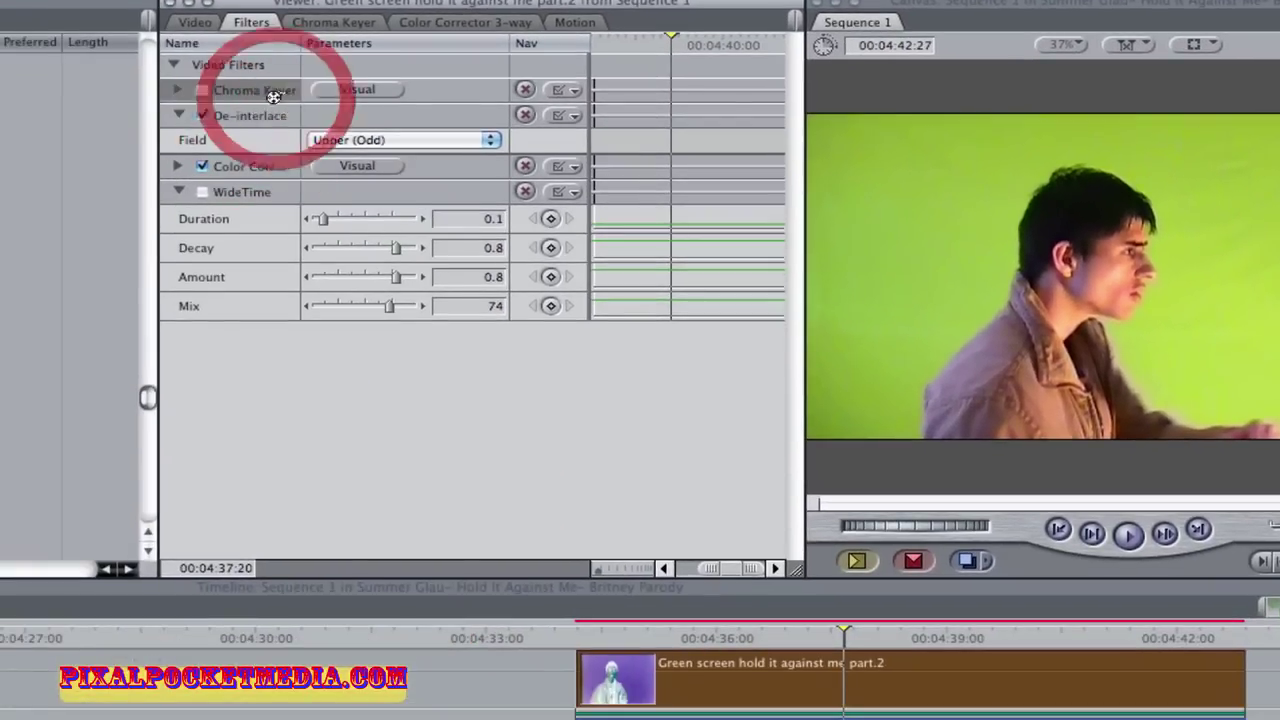
Find the Key category of video filters, which contains Chroma Keyer, in the effects list.
scroll(40, 265, "up", 10)
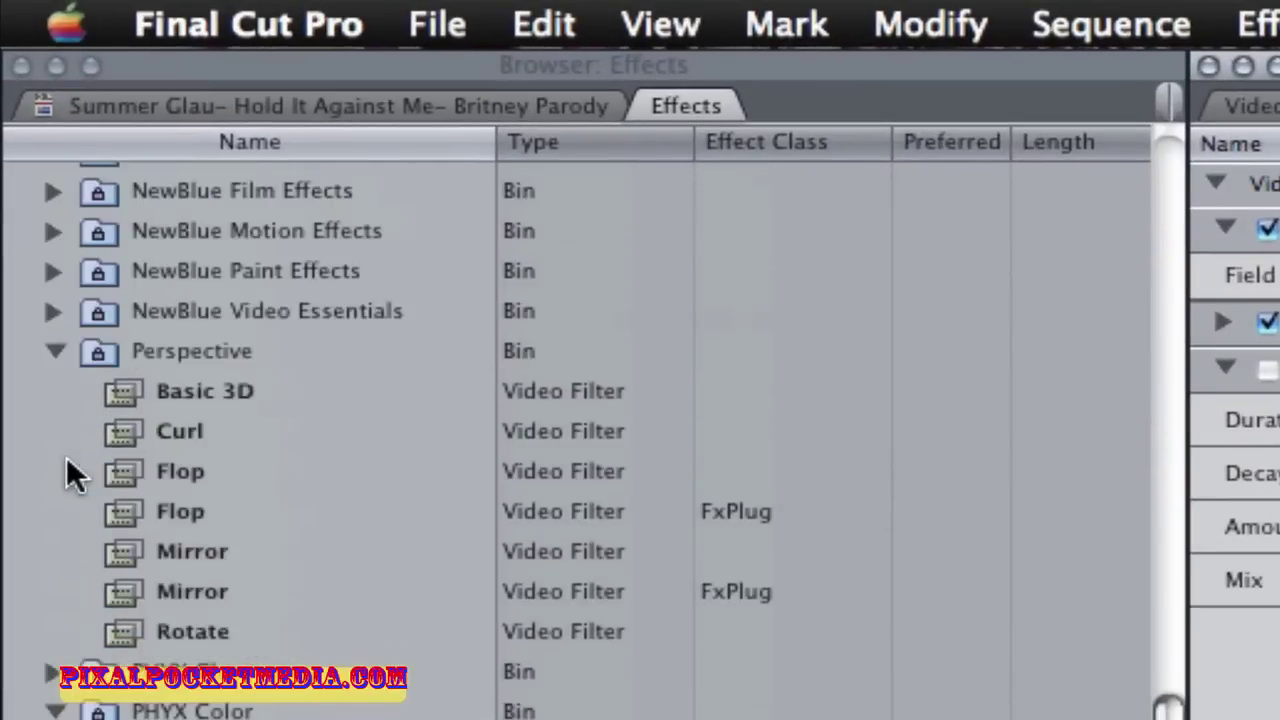
scroll(66, 462, "up", 15)
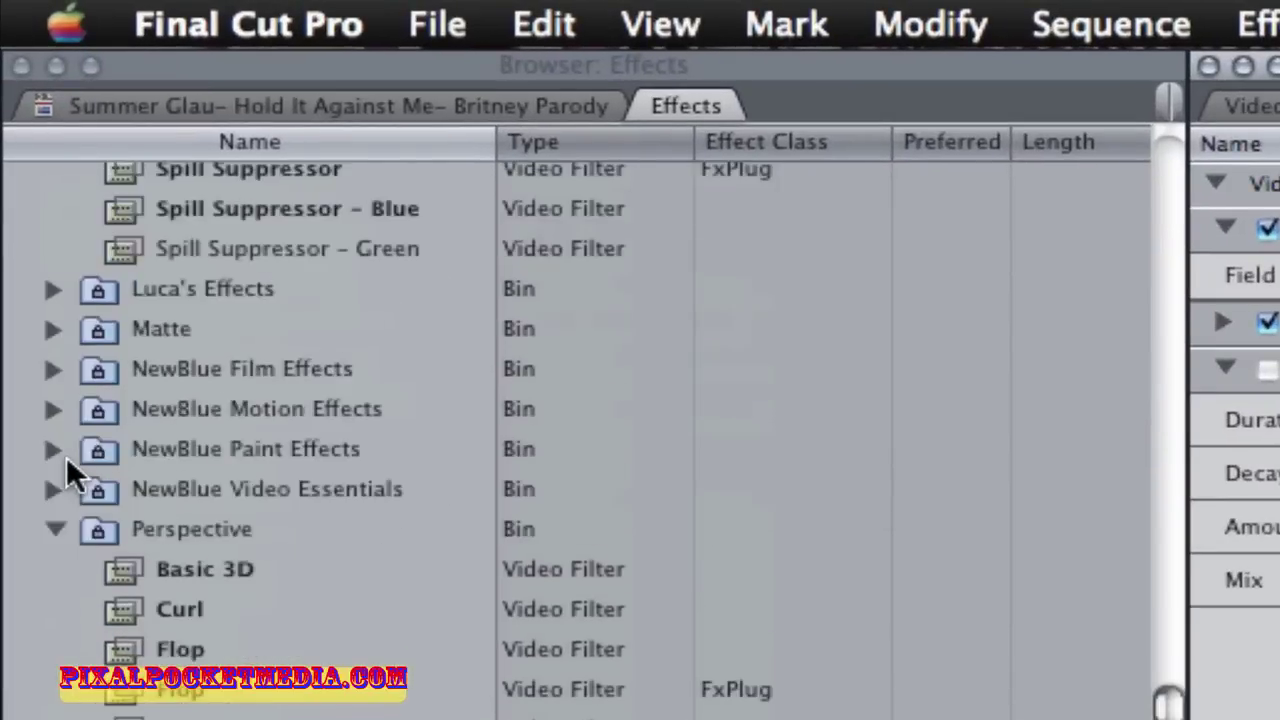
scroll(66, 457, "up", 1)
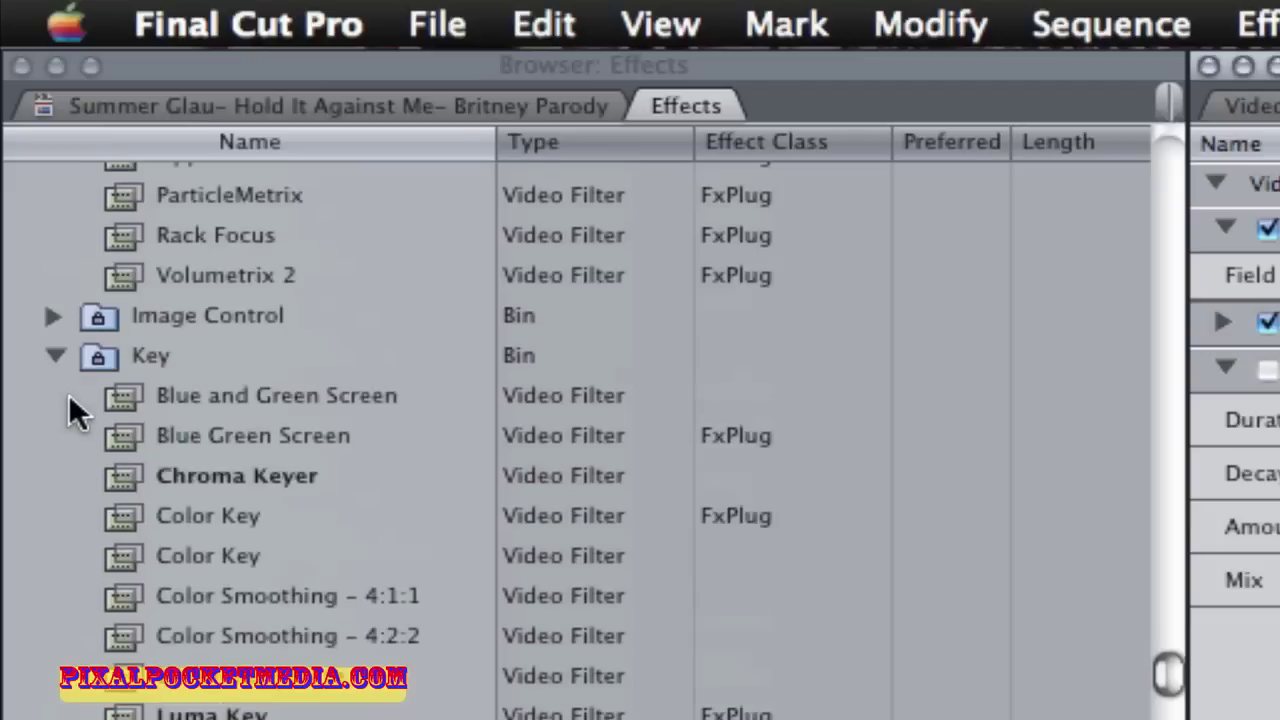
left_click(141, 350)
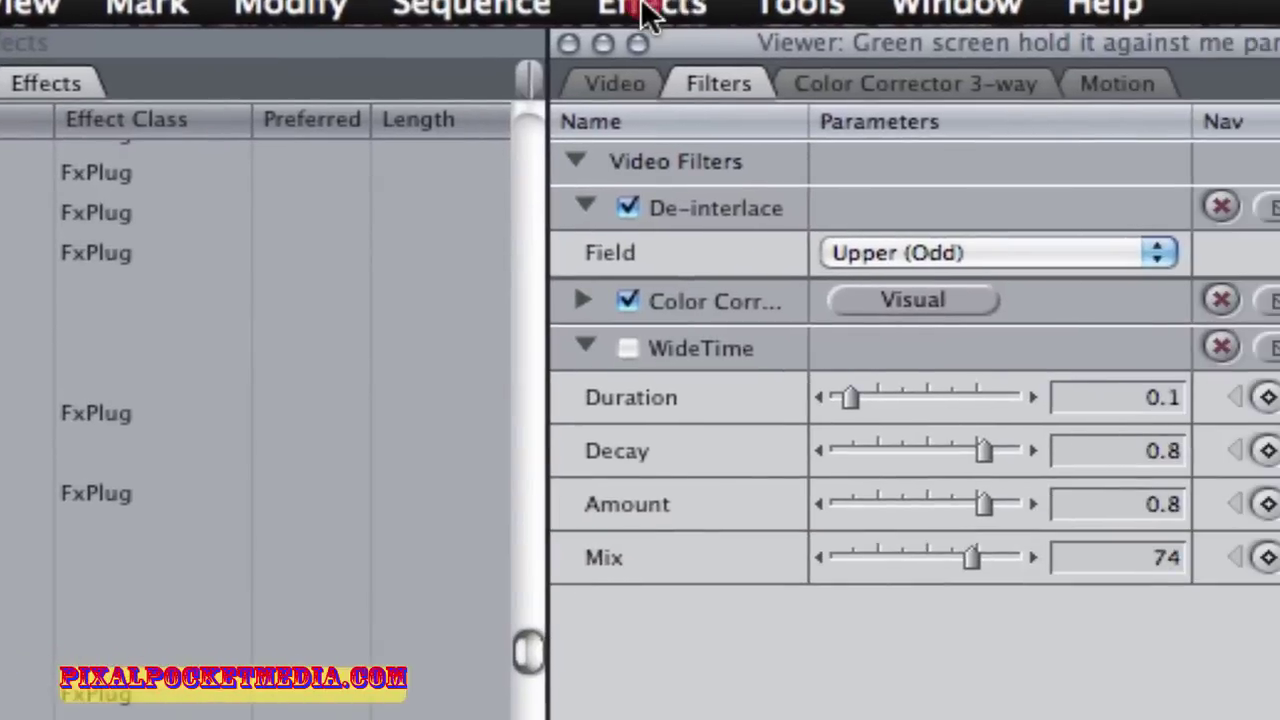
Add the Chroma Keyer filter from the Key category to the green screen clip's video filters.
left_click(1262, 24)
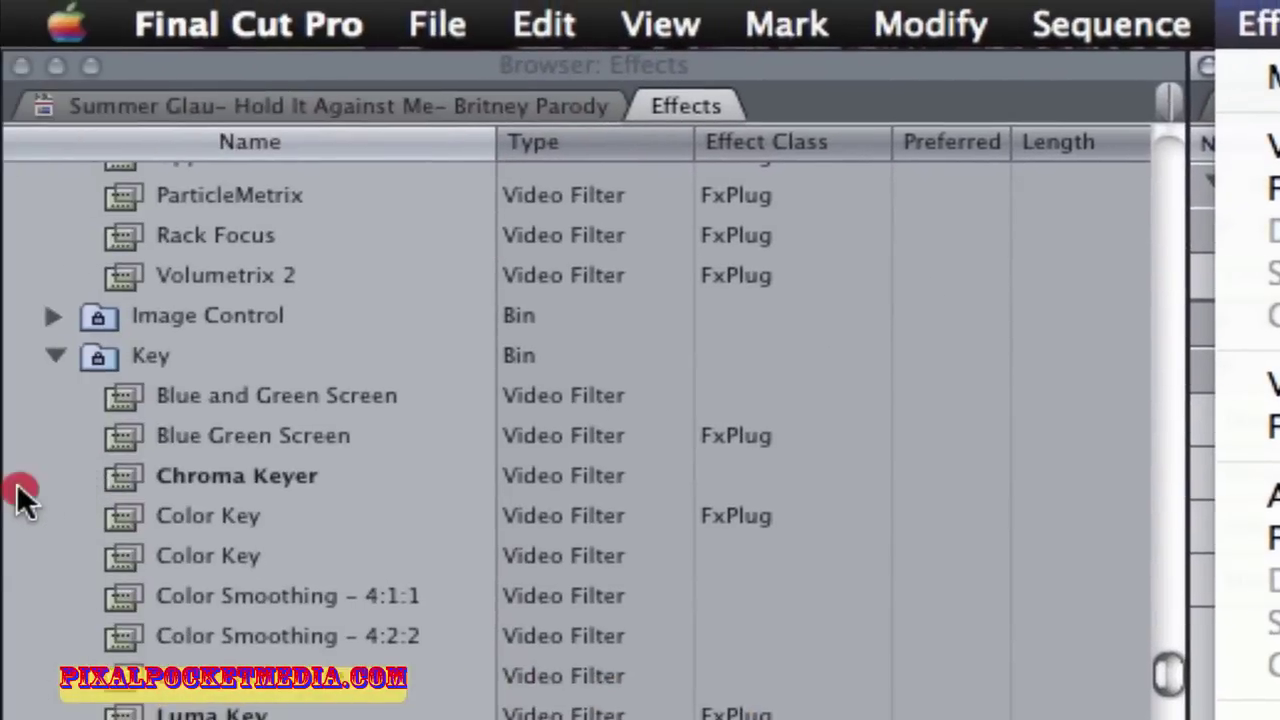
left_click(0, 466)
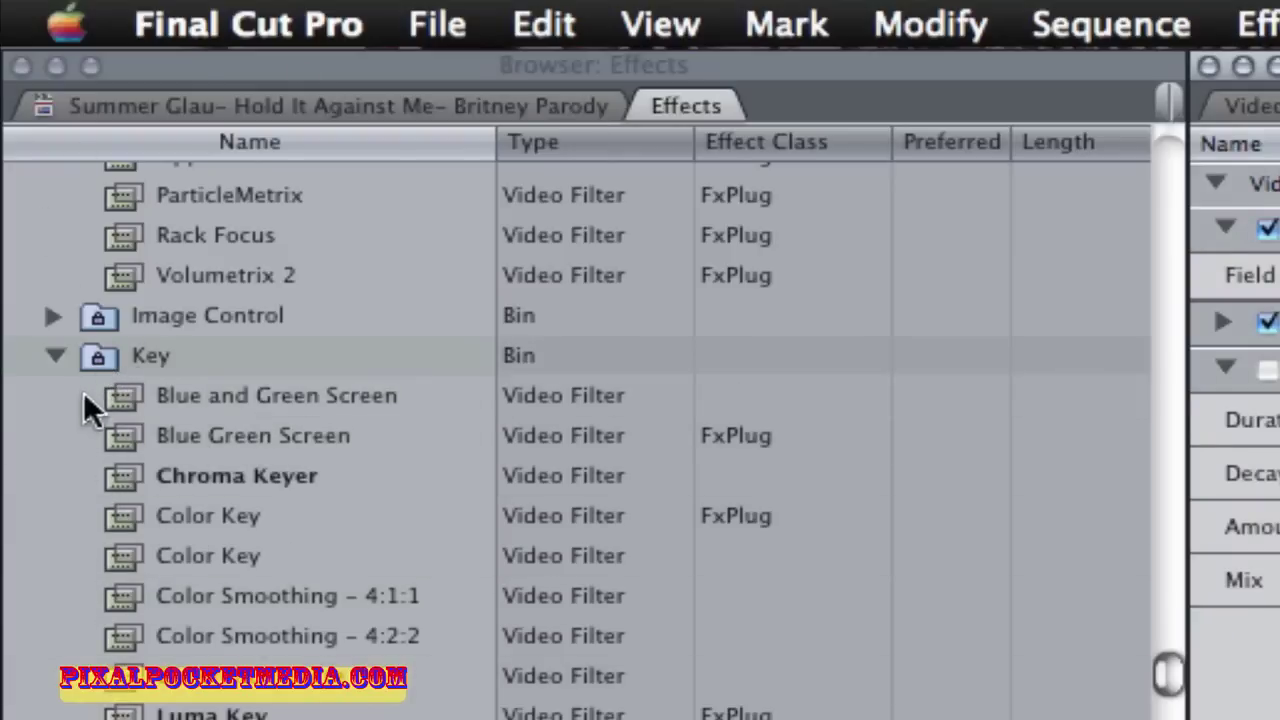
scroll(36, 490, "up", 3)
scroll(36, 485, "down", 2)
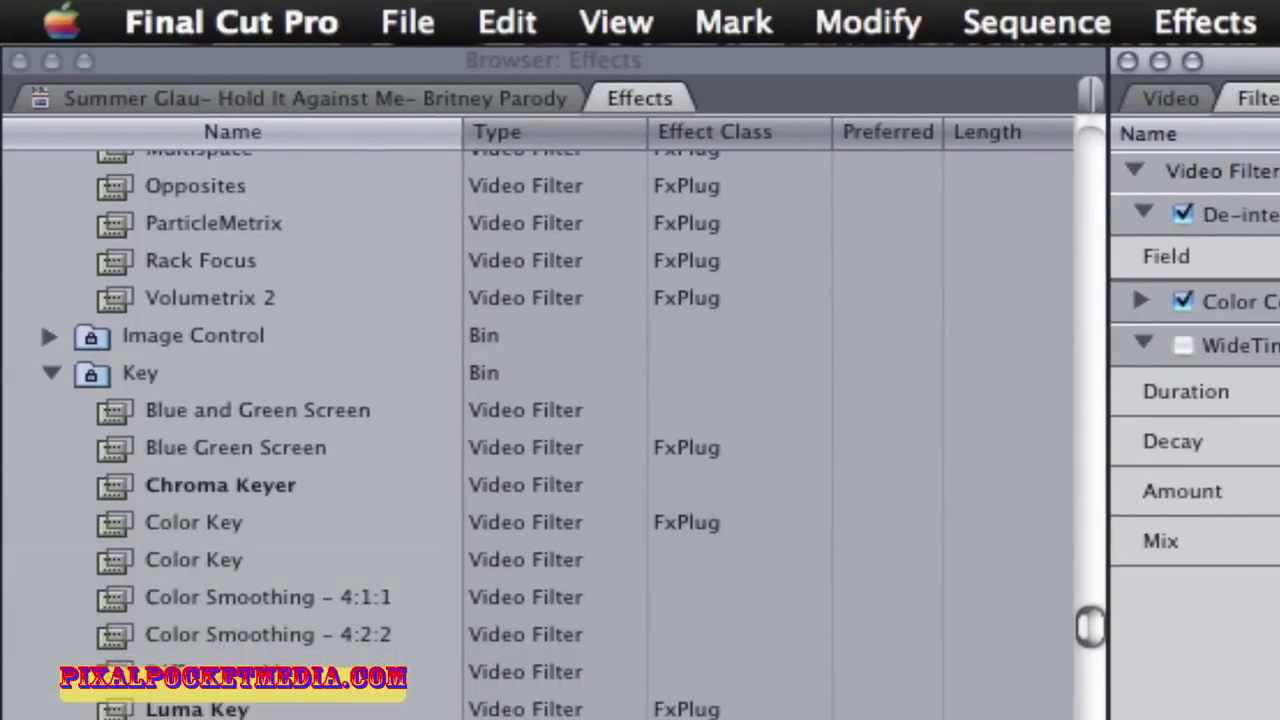
scroll(334, 611, "down", 3)
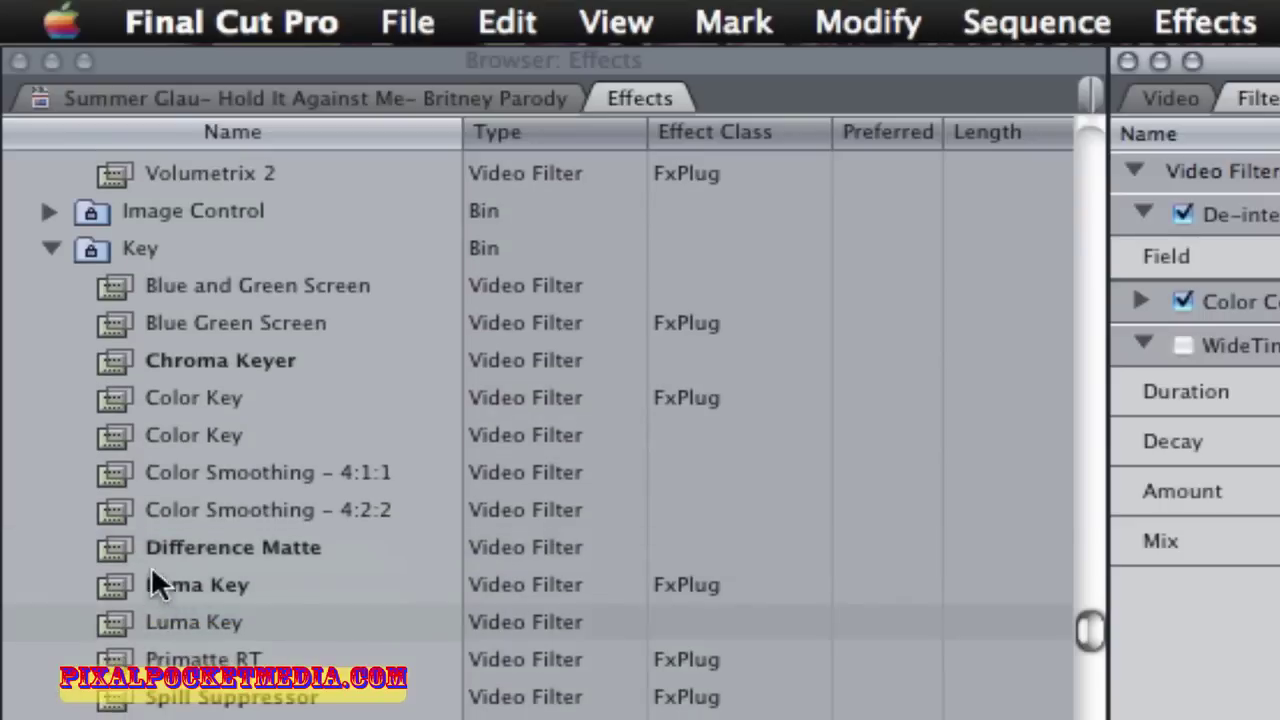
left_click_drag(149, 360, 578, 409)
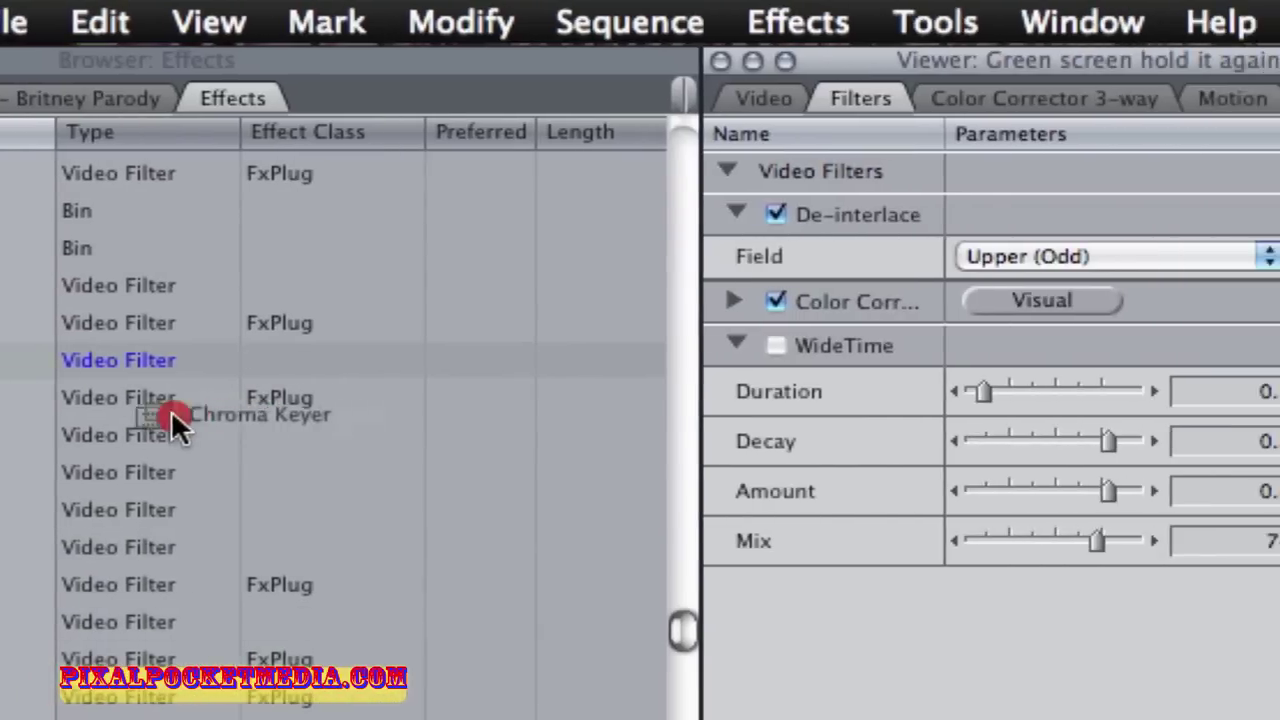
left_click_drag(171, 409, 1279, 409)
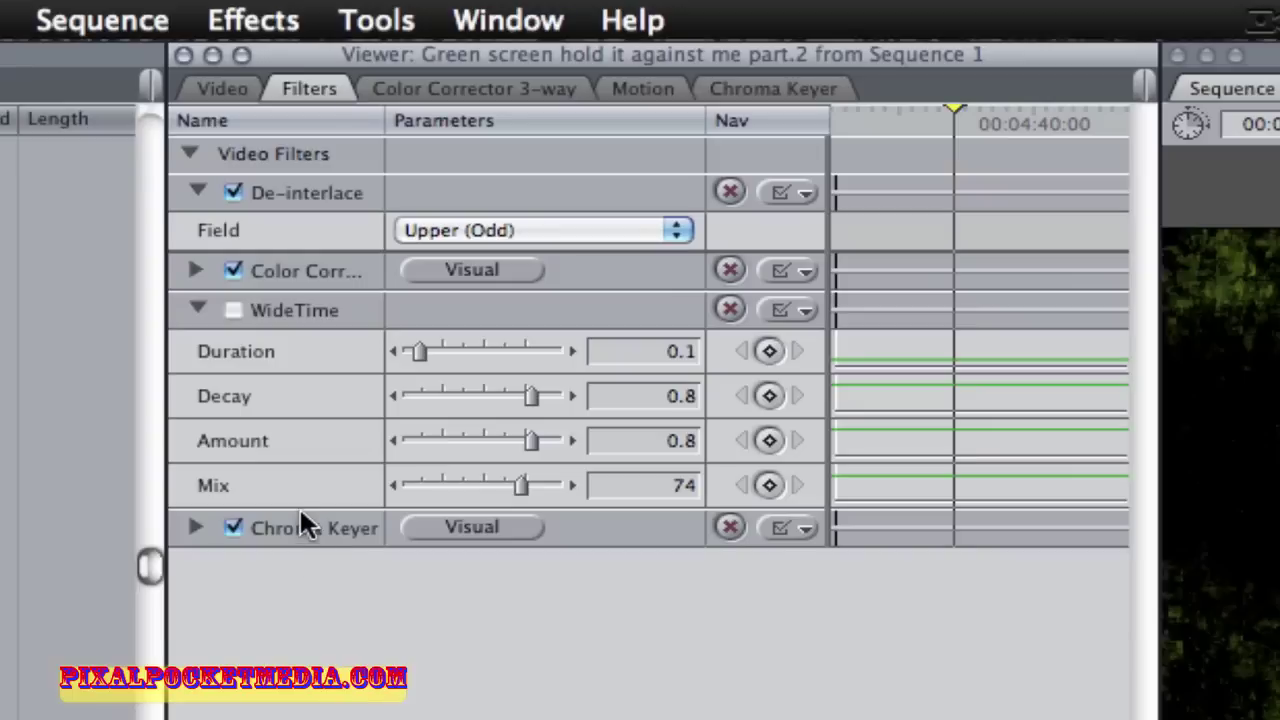
Move the Chroma Keyer filter to directly below De-interlace, above the Color Corrector, and turn on the De-interlace filter.
left_click_drag(300, 520, 298, 488)
left_click_drag(303, 295, 305, 262)
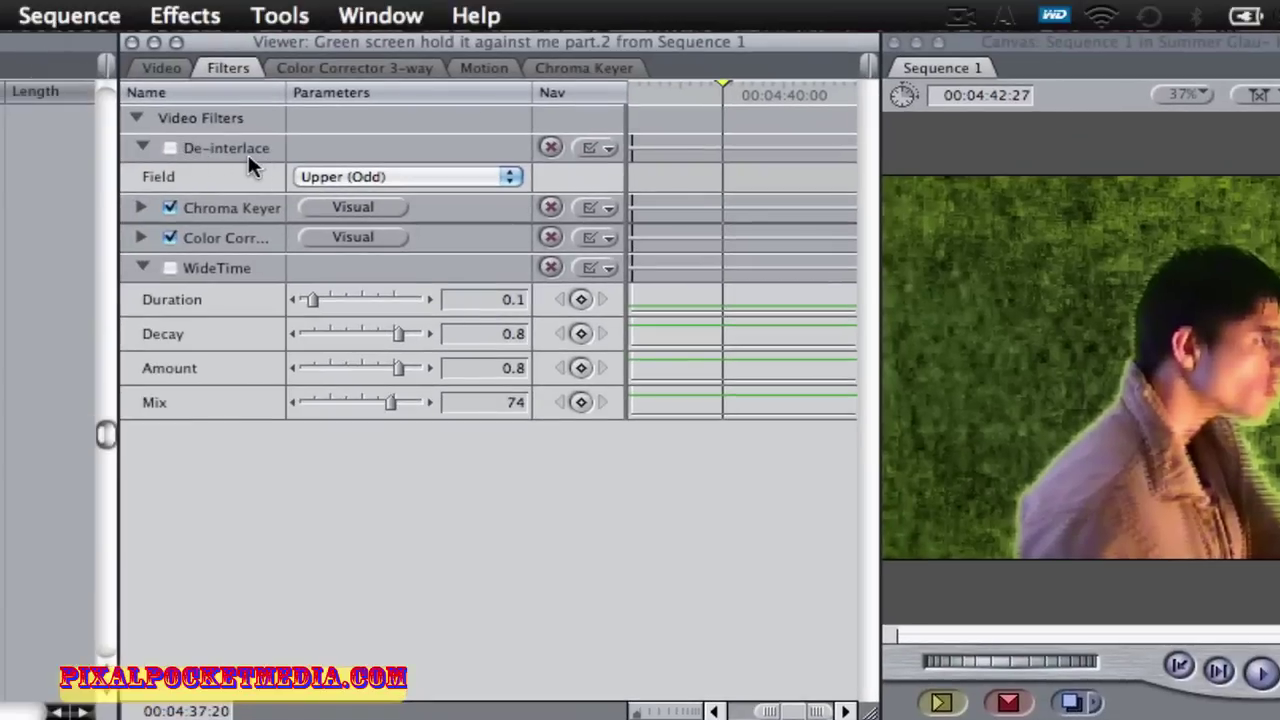
left_click(163, 147)
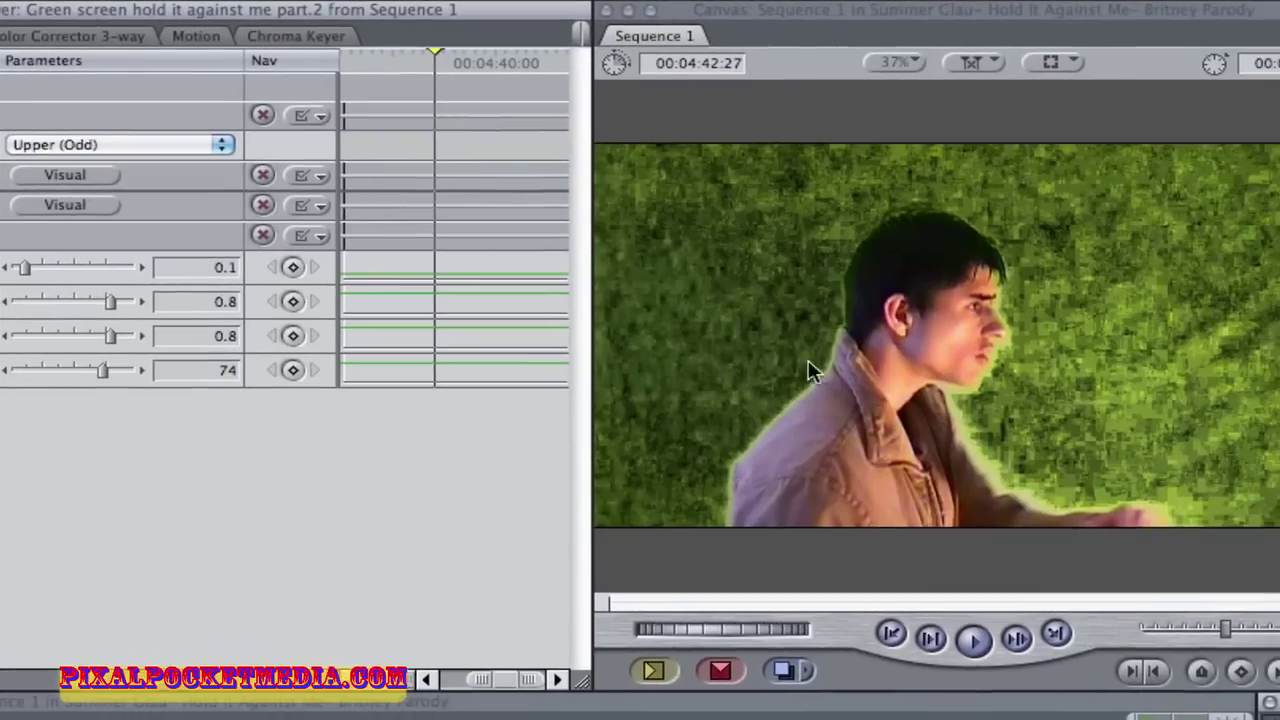
Compare the Upper (Odd) and Lower (Even) field options of the De-interlace filter and leave it on Lower (Even).
left_click(88, 142)
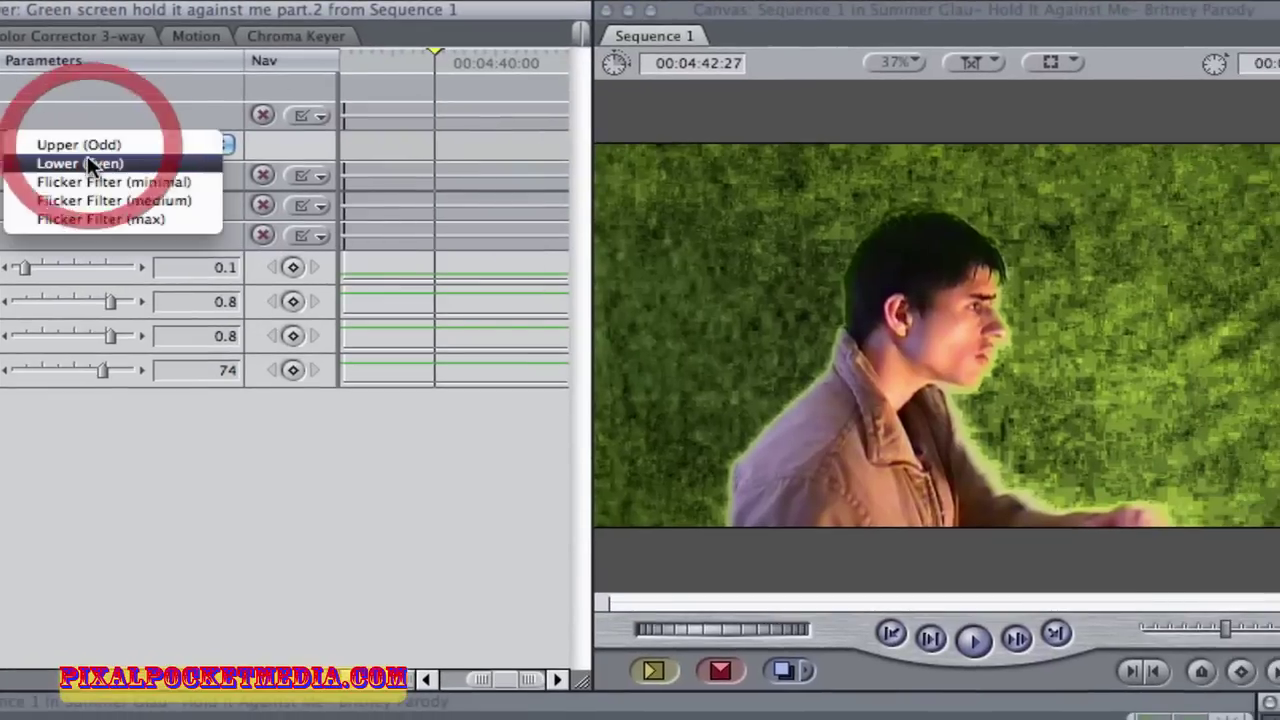
left_click(87, 161)
left_click(88, 146)
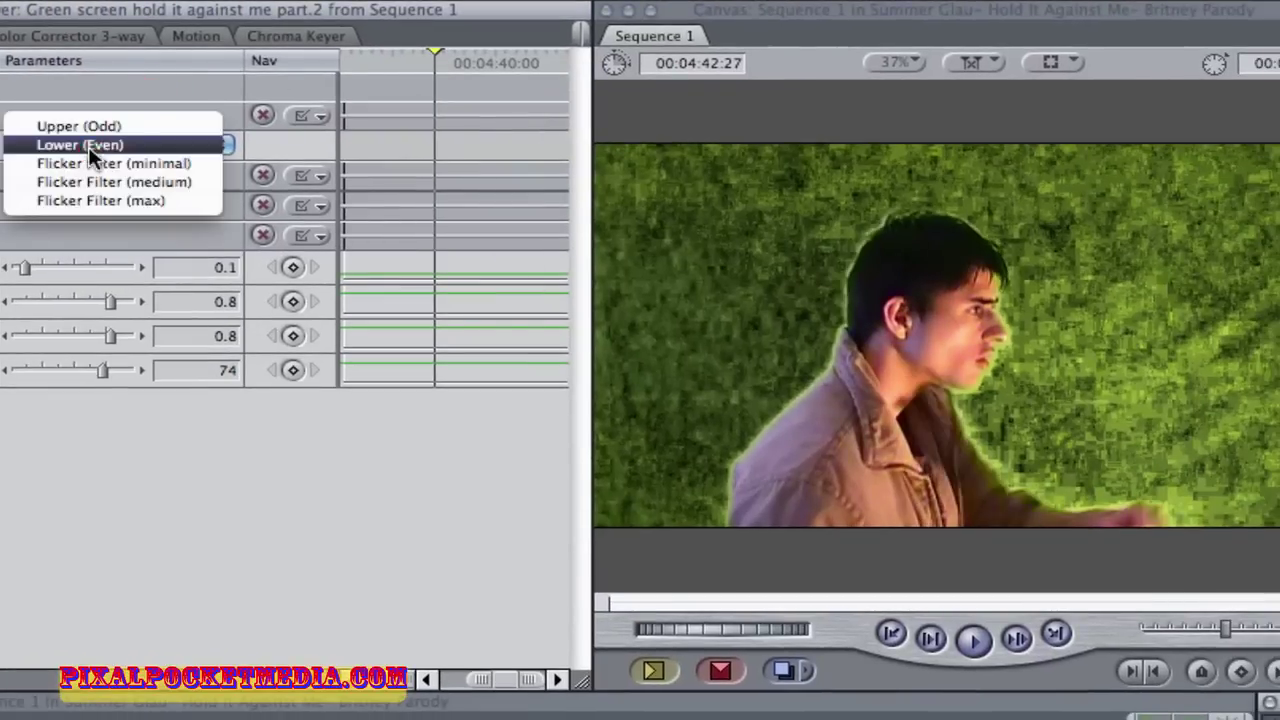
left_click(88, 129)
left_click(88, 142)
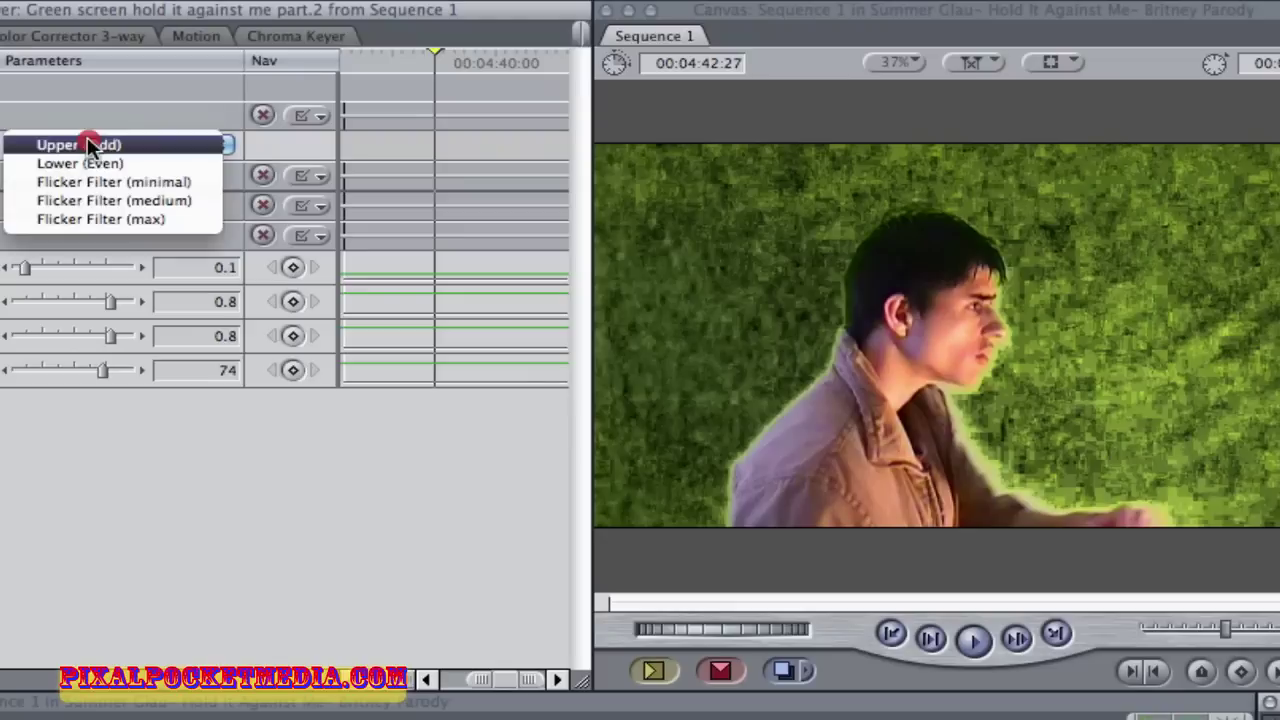
left_click(87, 160)
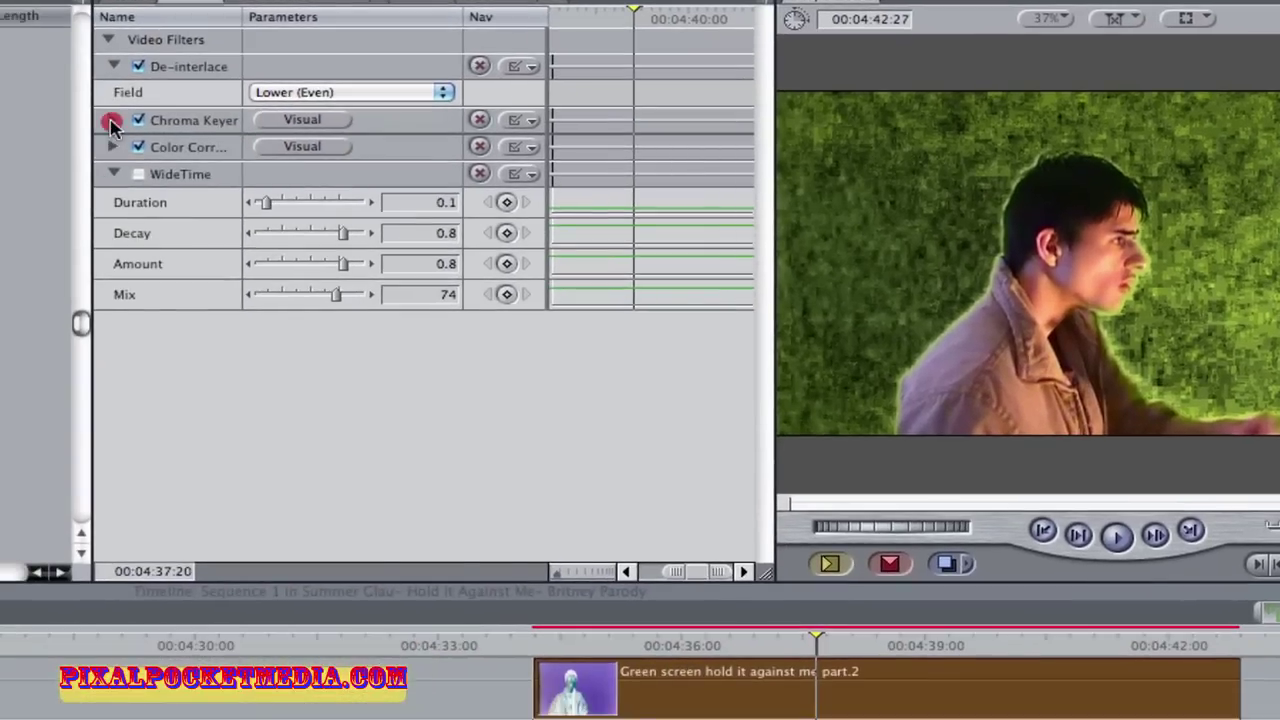
Expand the Chroma Keyer parameters and set the chroma width to 98, chroma softness to 0 and saturation minimum to 13.
left_click(112, 120)
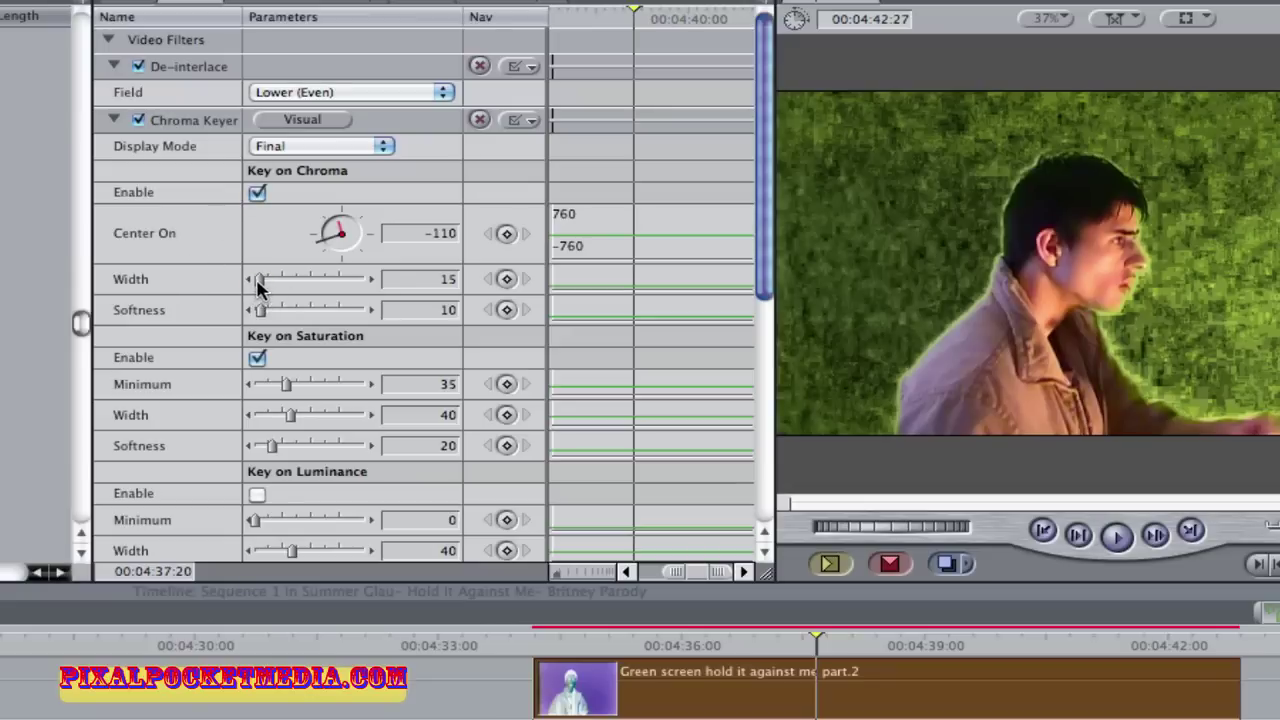
left_click_drag(257, 285, 266, 337)
scroll(224, 322, "down", 1)
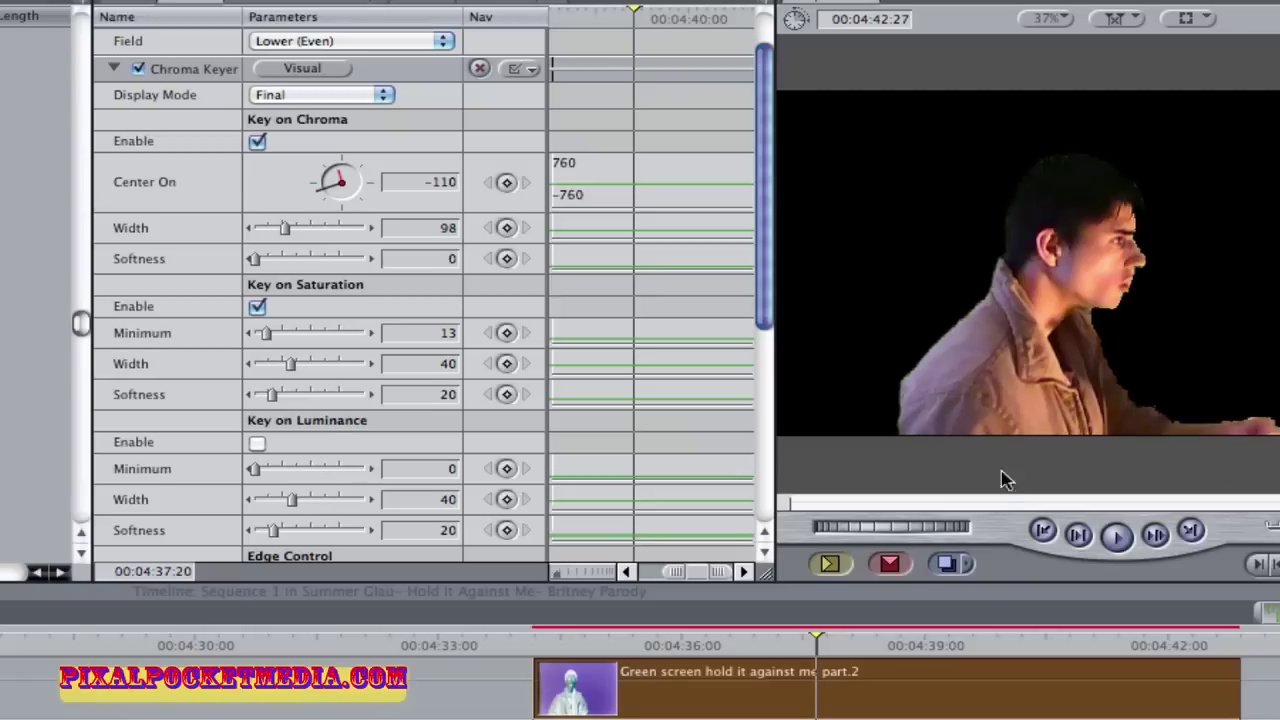
Preview the key at 00:04:39:13 and extend the end of the green screen clip to about 00:04:58:21.
left_click(958, 652)
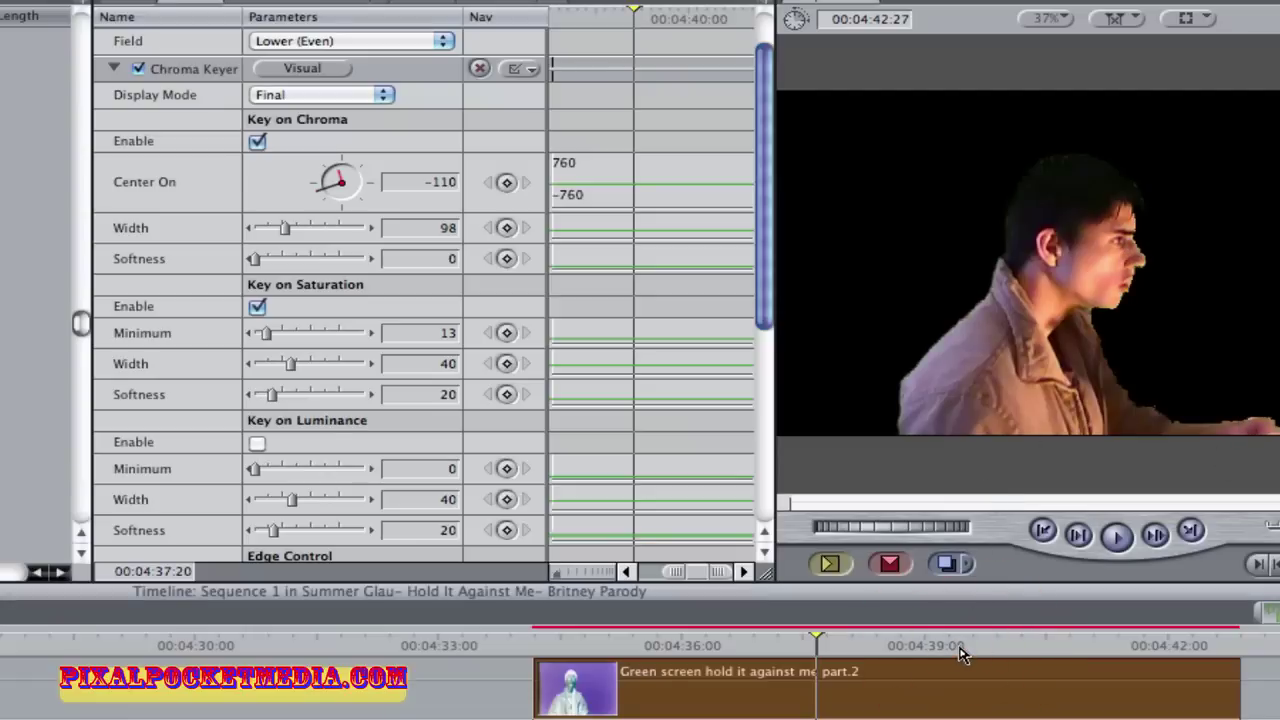
left_click(958, 652)
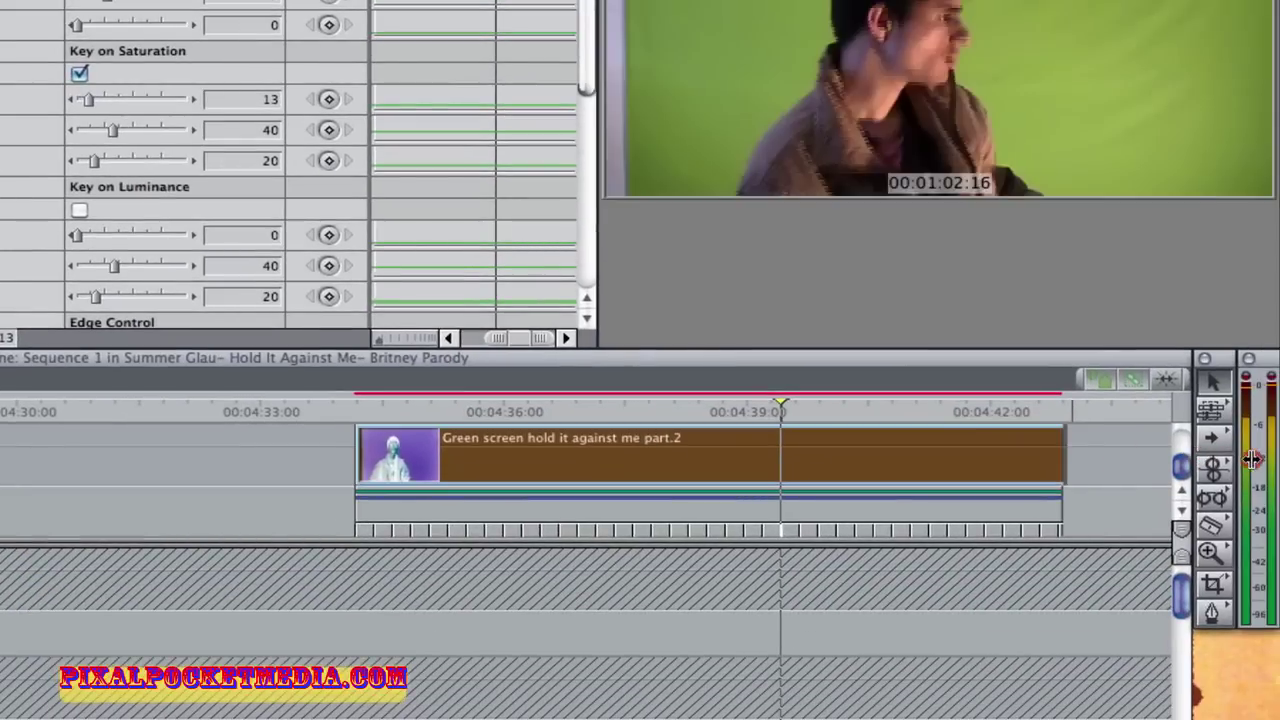
left_click_drag(1266, 458, 1279, 475)
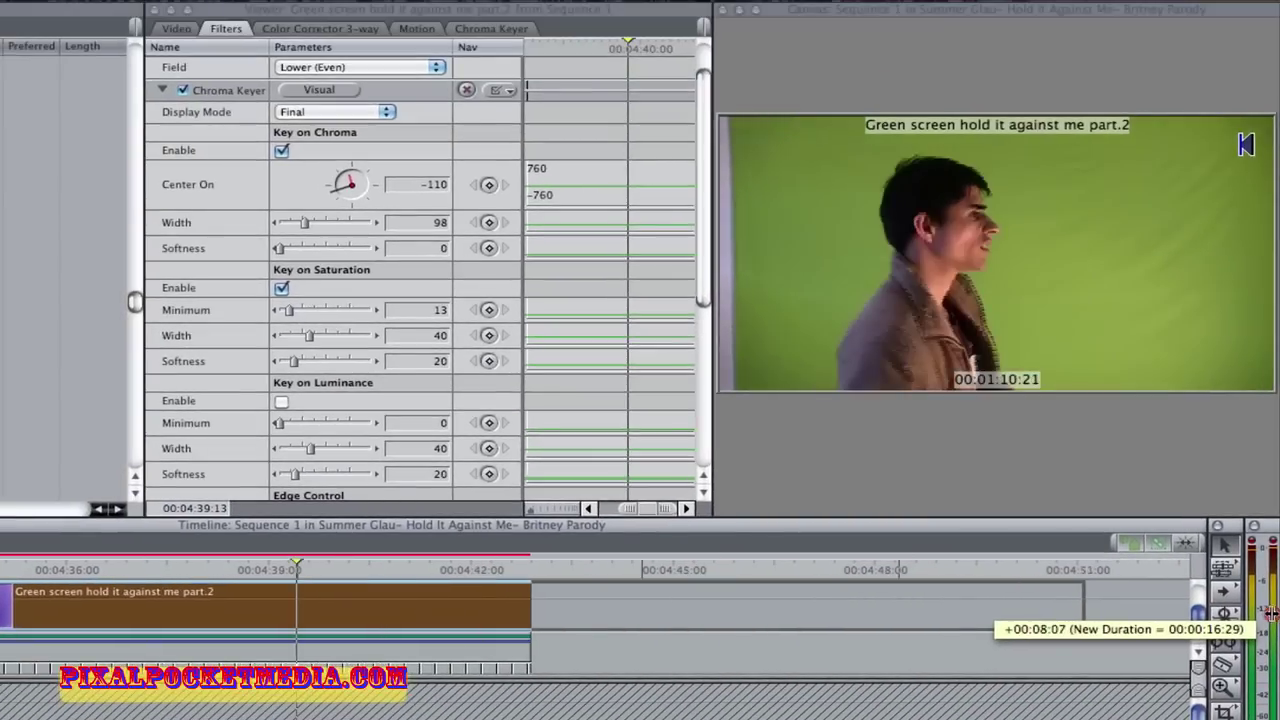
left_click_drag(1276, 624, 988, 610)
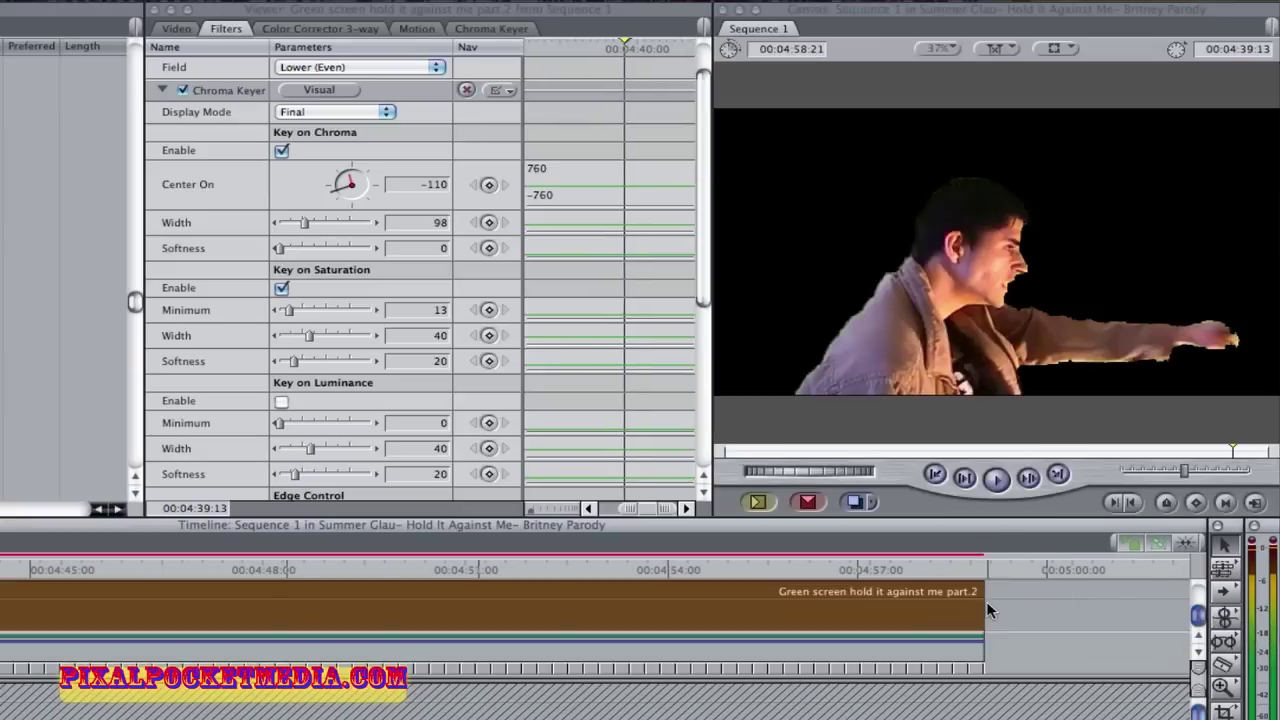
Preview the key at 00:04:56:02, split the clip at about 00:04:54:27 and cut the portion before the split.
left_click(808, 568)
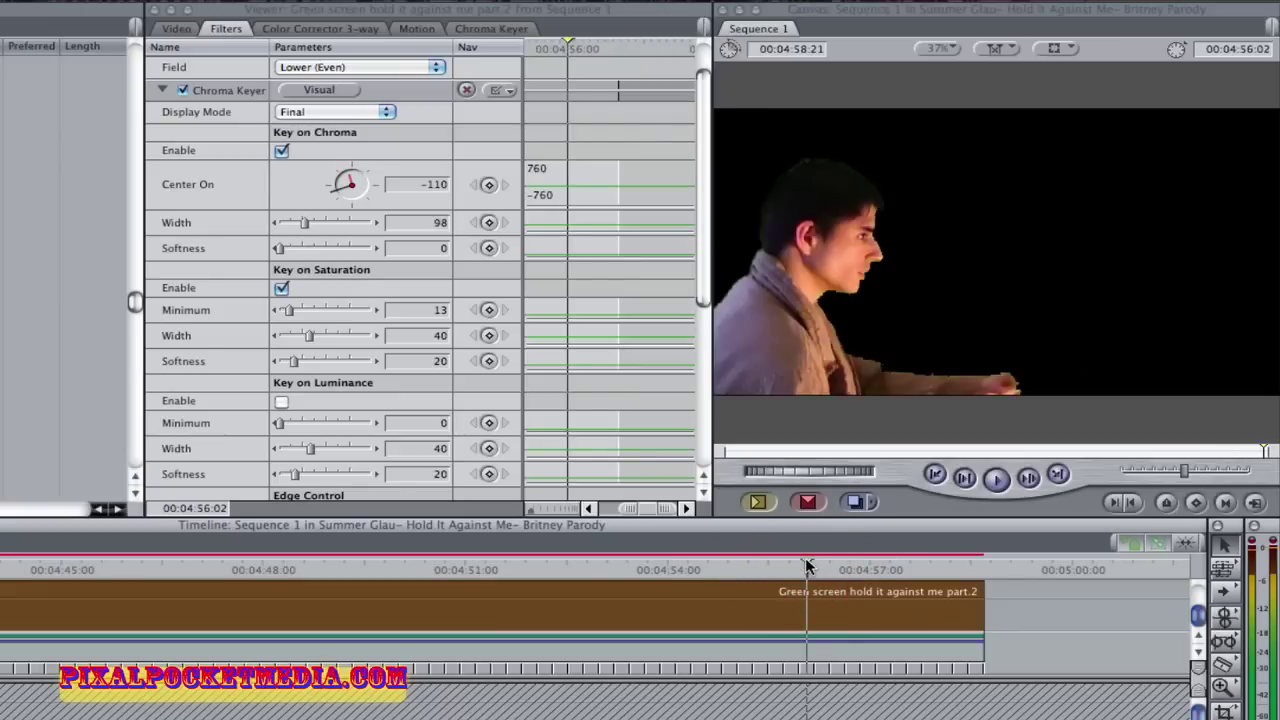
key("b")
left_click(728, 612)
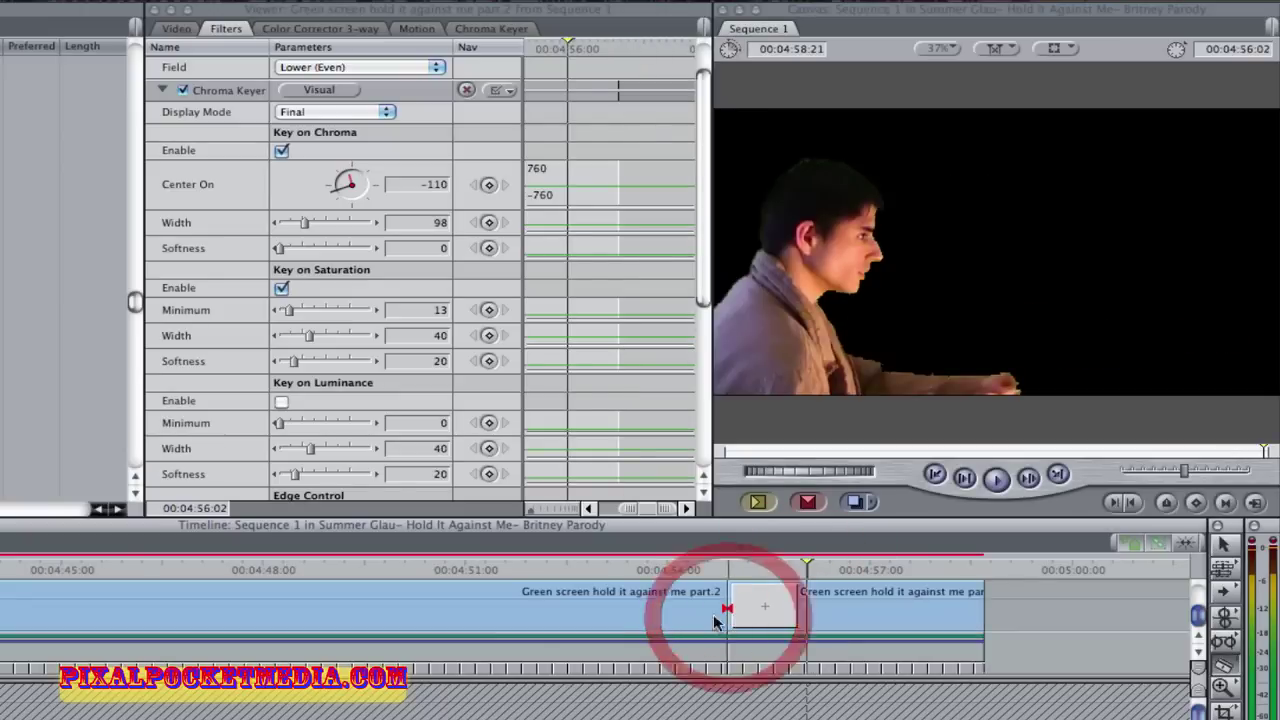
right_click(570, 607)
left_click(610, 659)
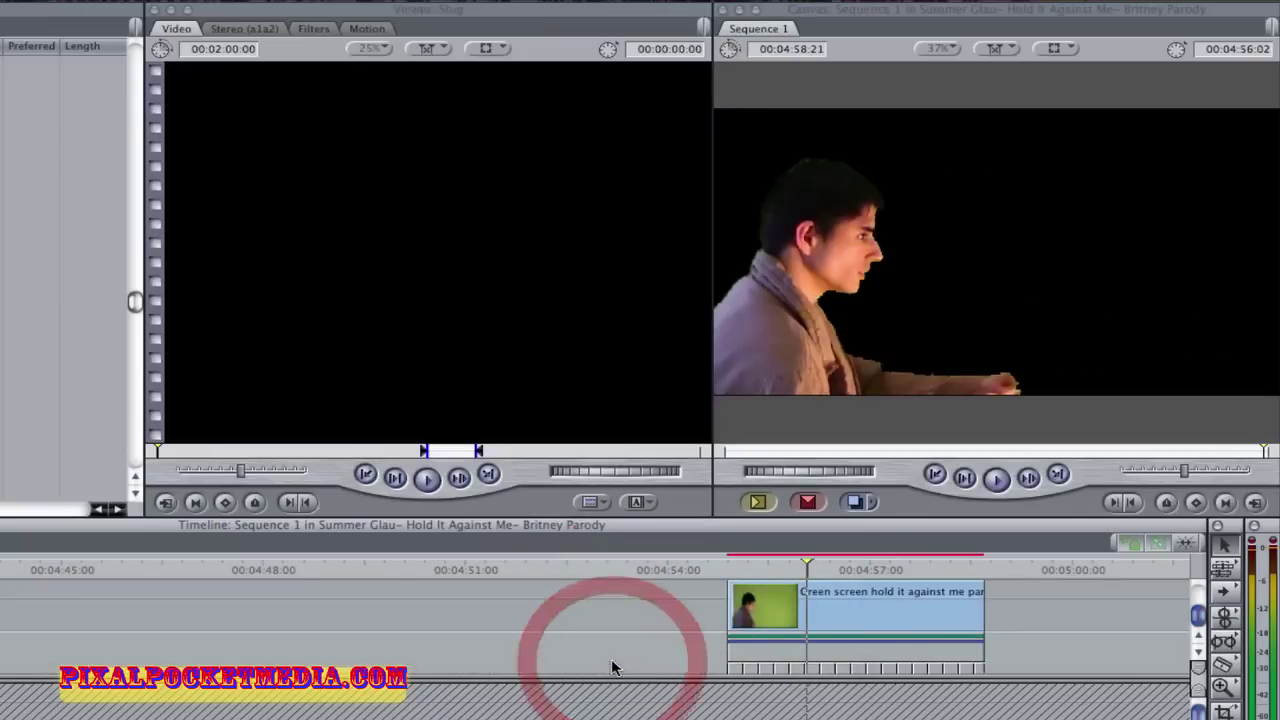
Extend the end of the remaining clip to about 00:05:25:17 and preview the key at 00:05:19:26.
left_click_drag(989, 604, 888, 601)
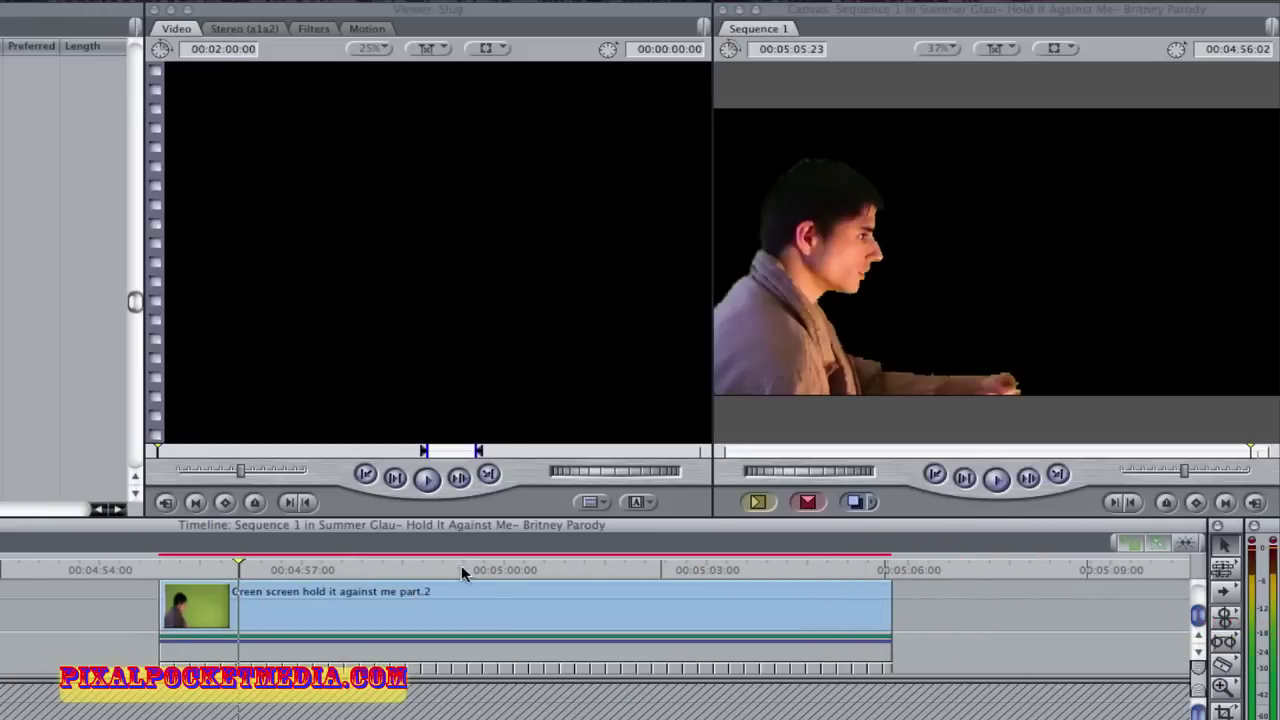
left_click(494, 572)
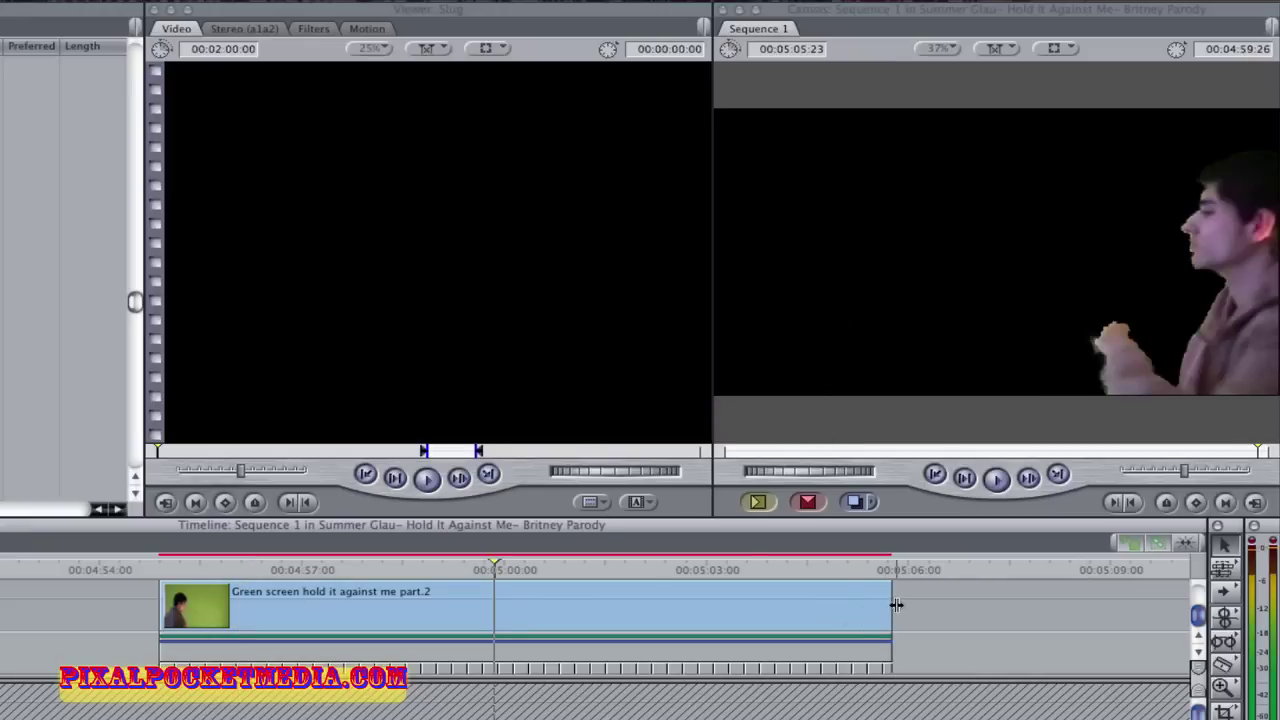
left_click_drag(896, 604, 1252, 652)
left_click(868, 578)
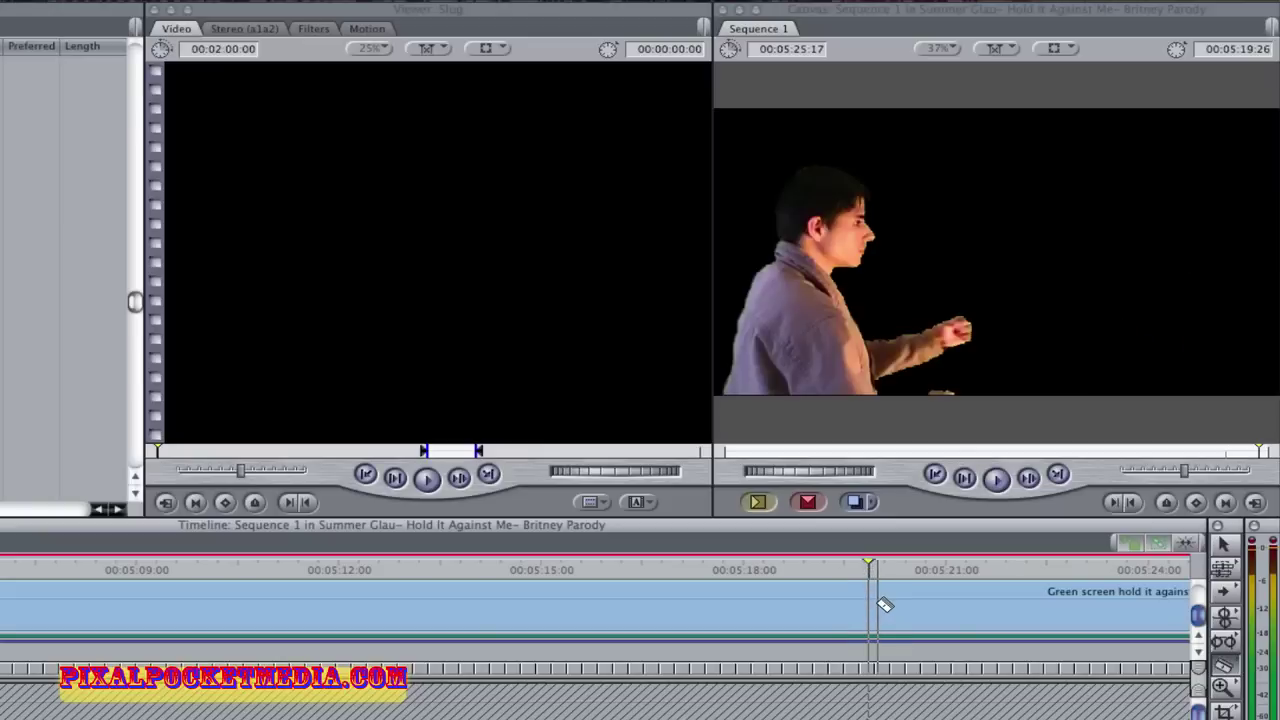
Split the green screen clip at 00:05:19:26 and cut the portion before the split.
left_click(870, 604)
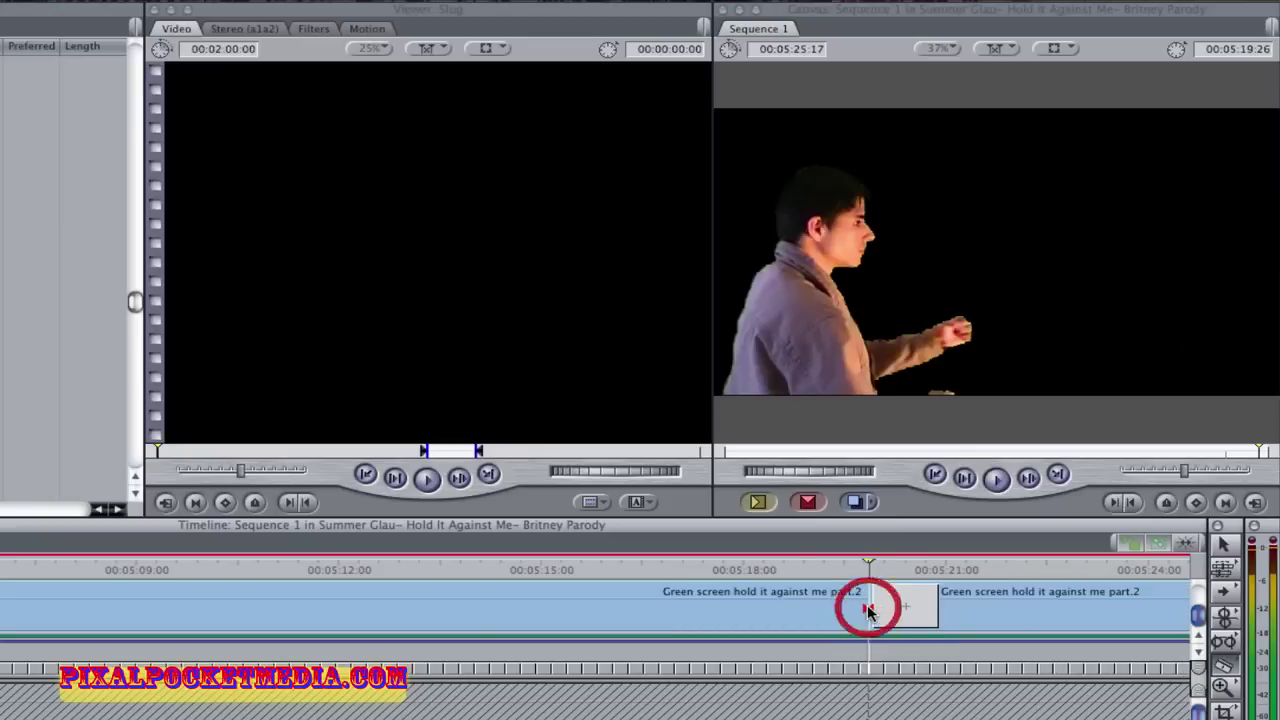
left_click(716, 606)
right_click(749, 607)
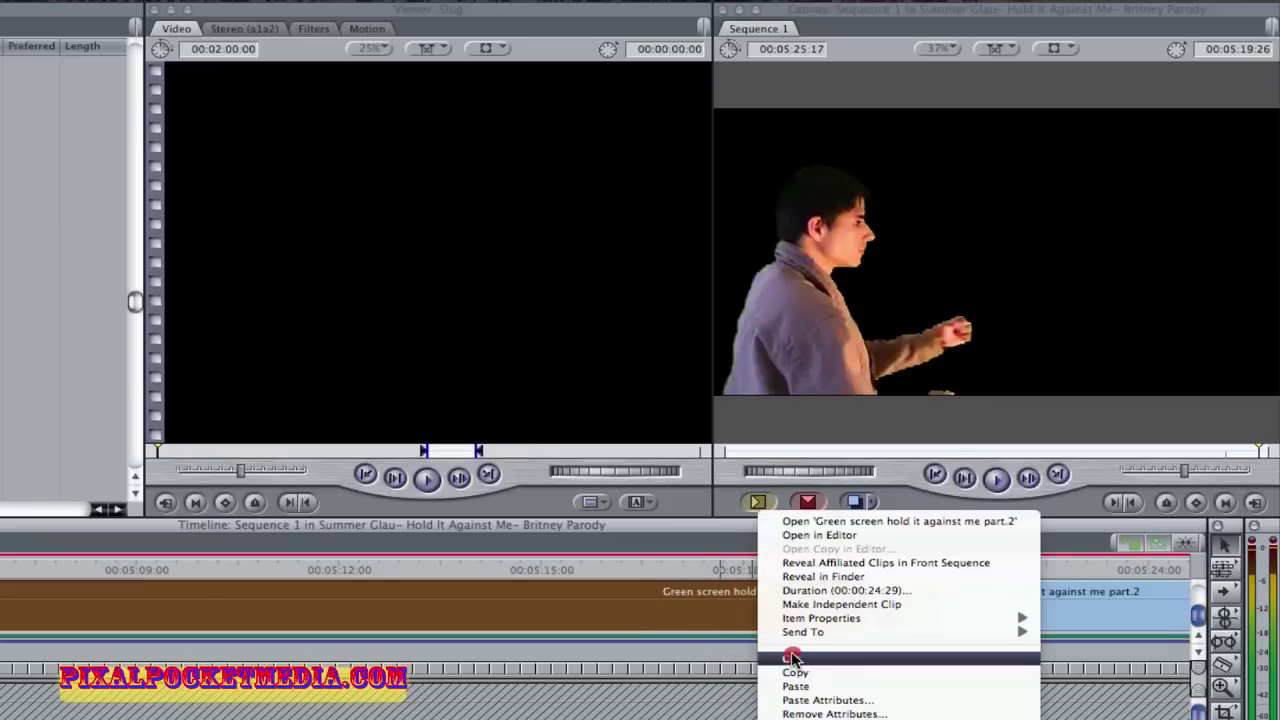
left_click(791, 657)
Move the remaining clip to start at about 00:05:17:01 and extend its end to about 00:05:24:19.
left_click(776, 608)
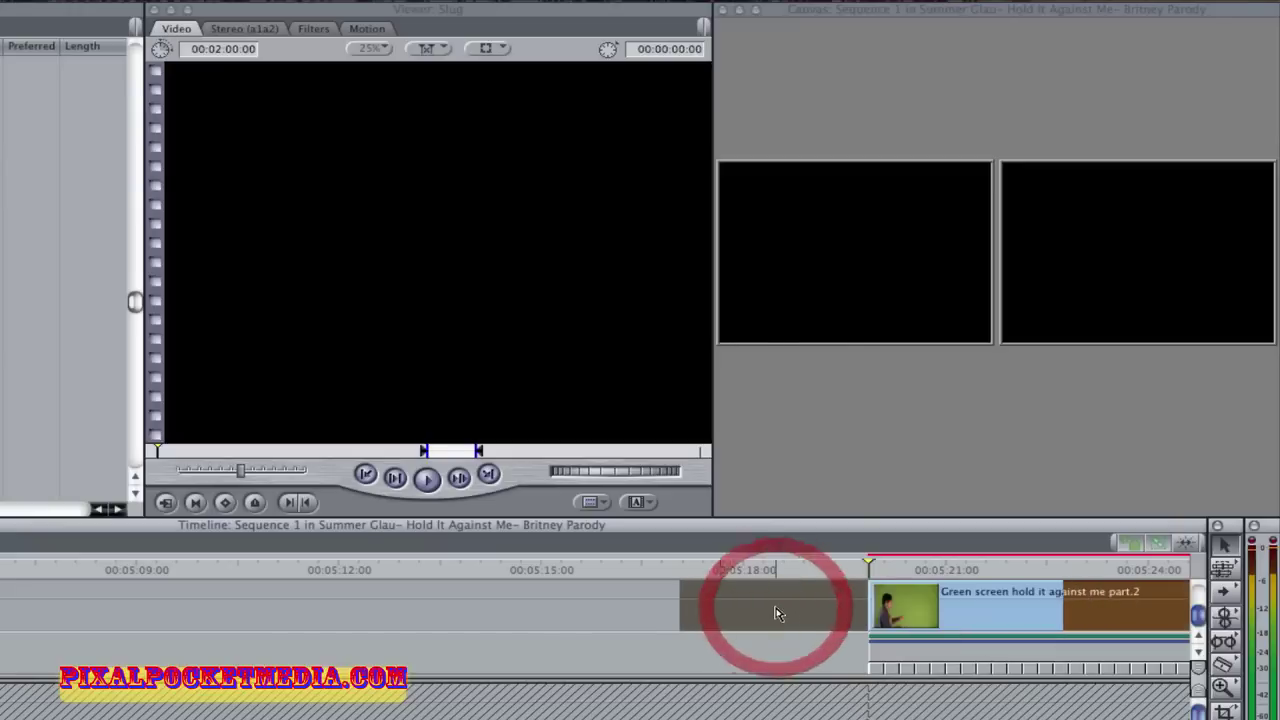
key("Delete")
left_click_drag(1049, 598, 1165, 601)
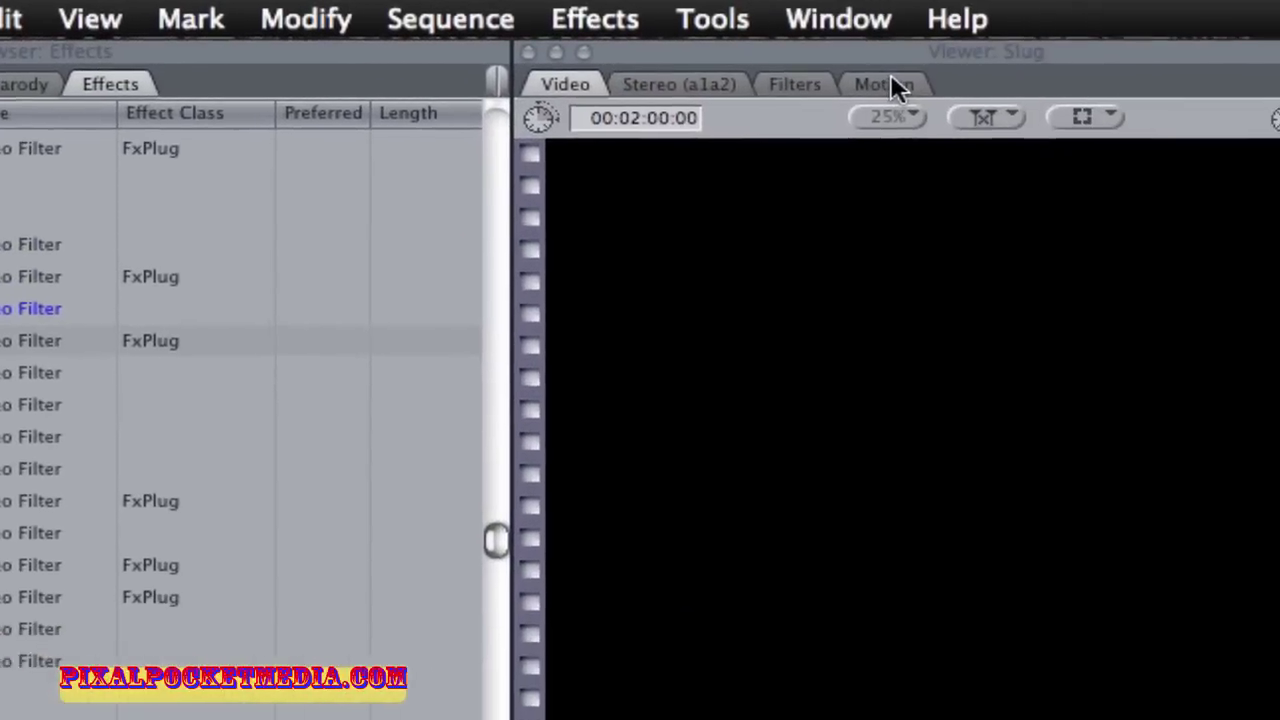
Load the shortened green screen clip from the timeline in place of the slug and show its filters.
left_click(868, 80)
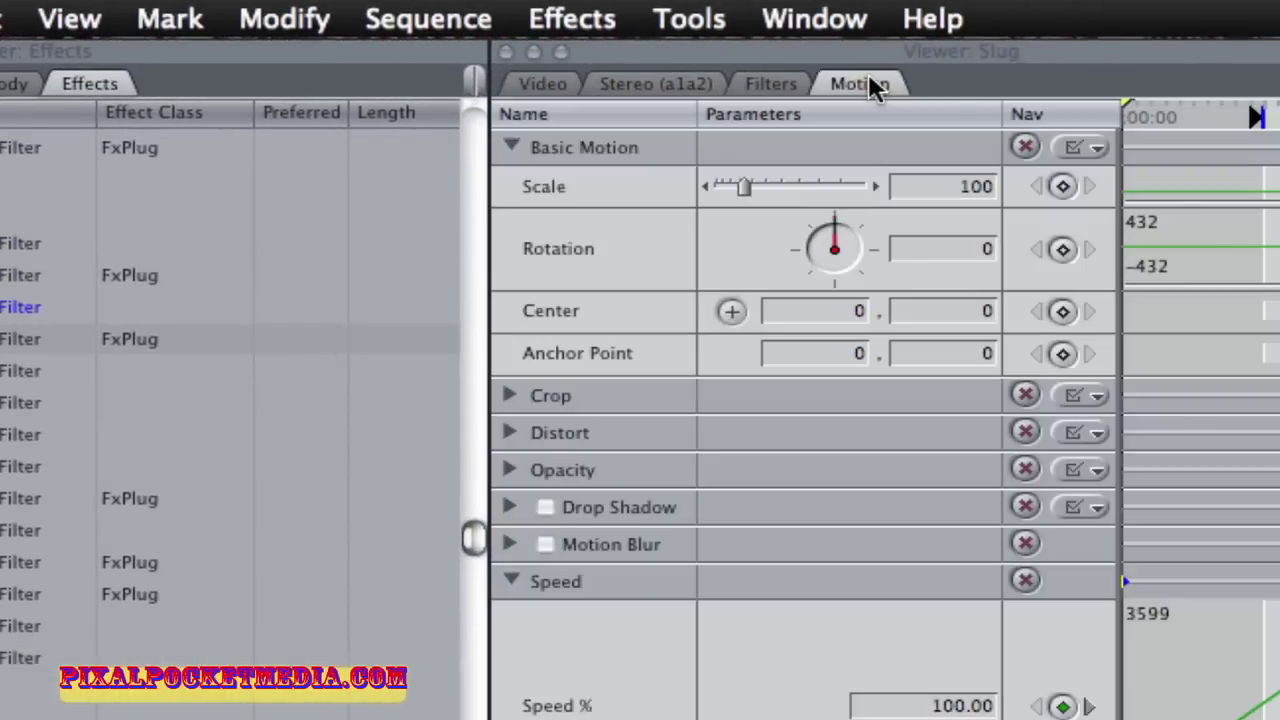
left_click(758, 82)
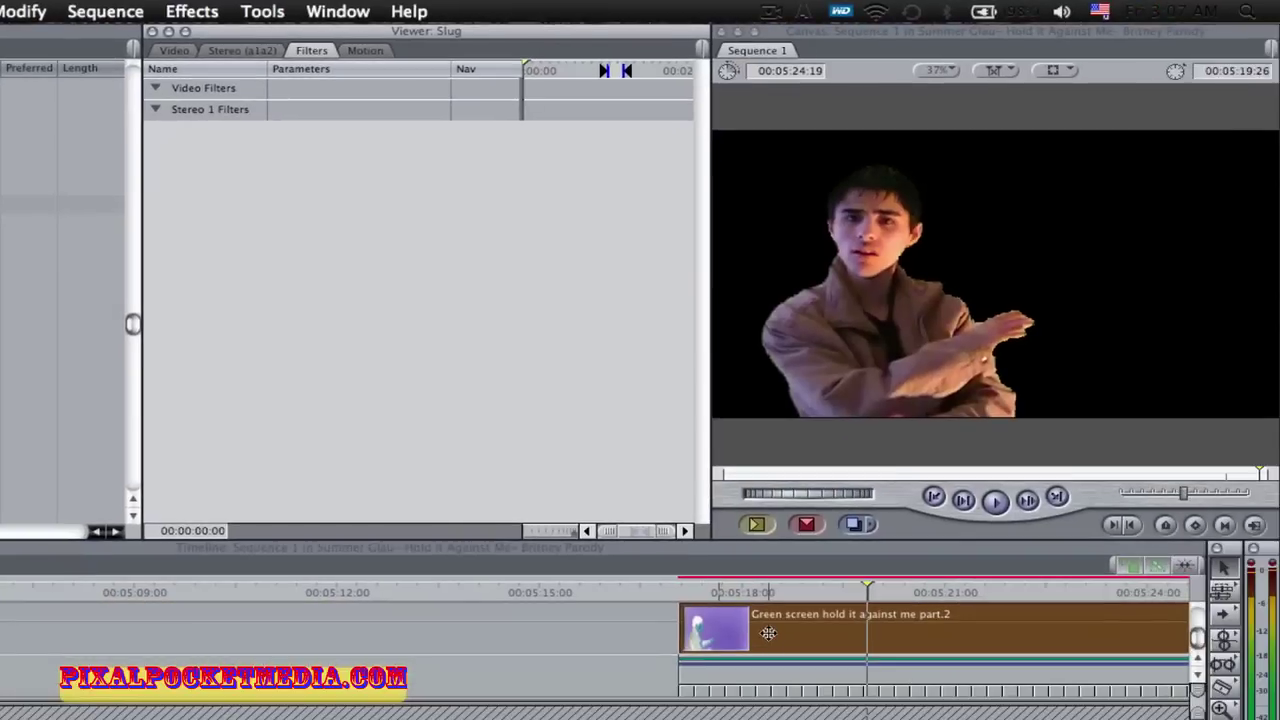
double_click(768, 630)
Set the Chroma Keyer's saturation minimum to 5 and saturation softness to 47.
scroll(226, 305, "down", 1)
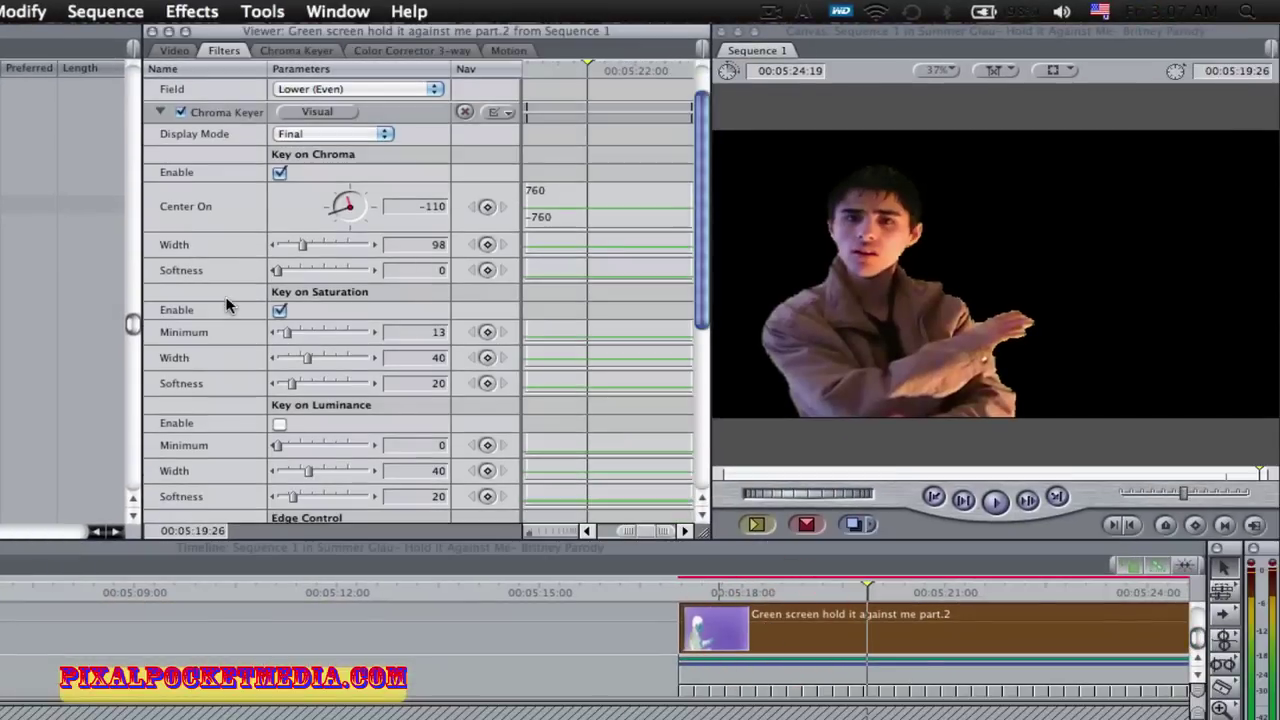
scroll(226, 305, "up", 1)
scroll(228, 335, "down", 6)
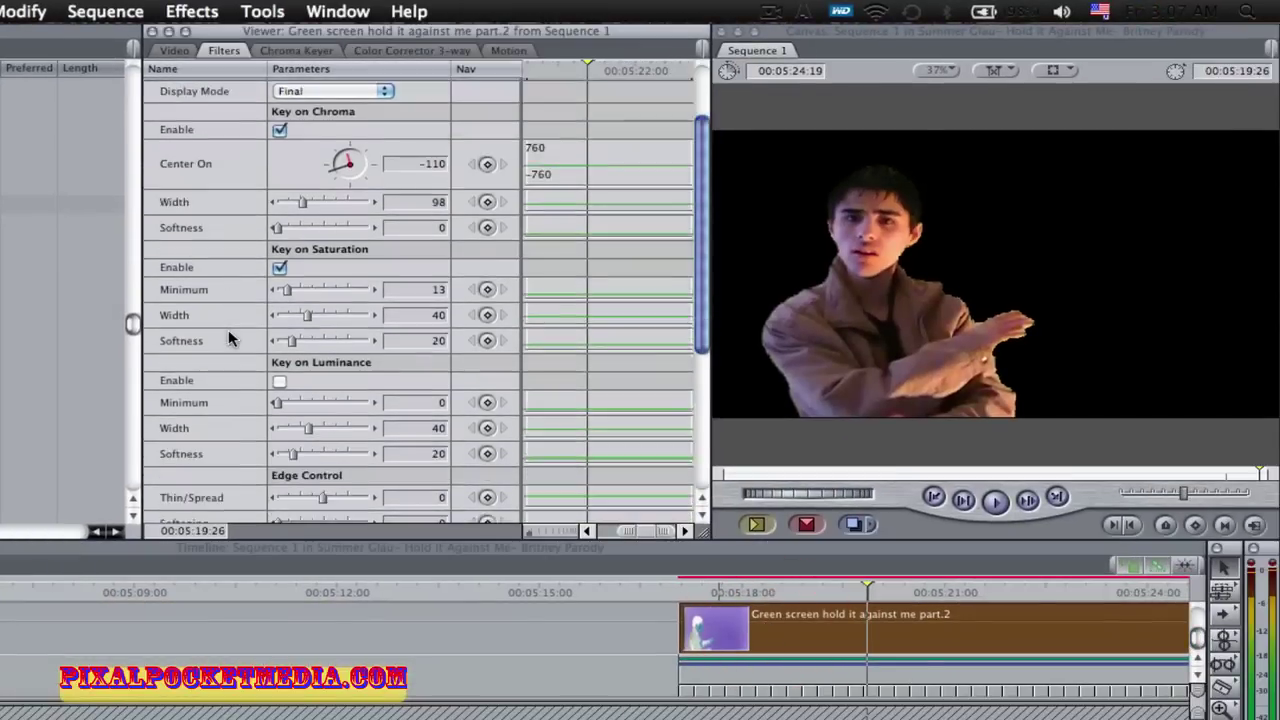
scroll(228, 338, "up", 2)
scroll(228, 339, "up", 2)
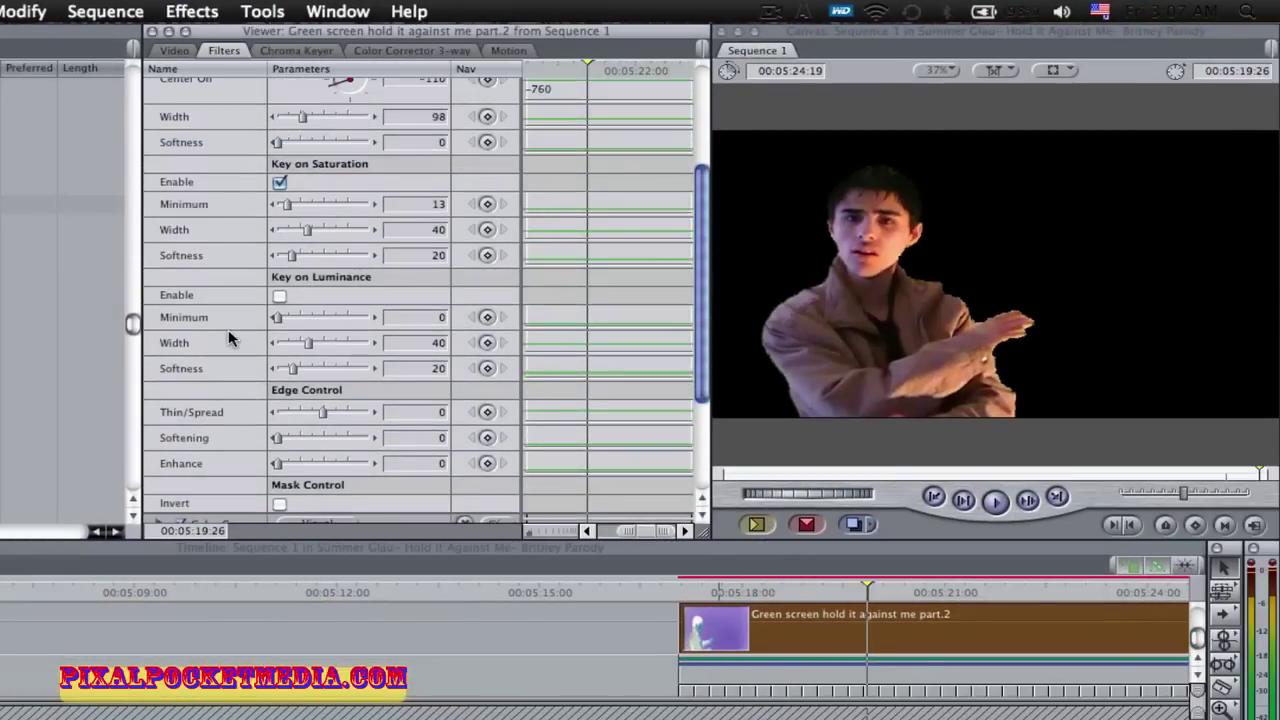
left_click_drag(287, 244, 282, 251)
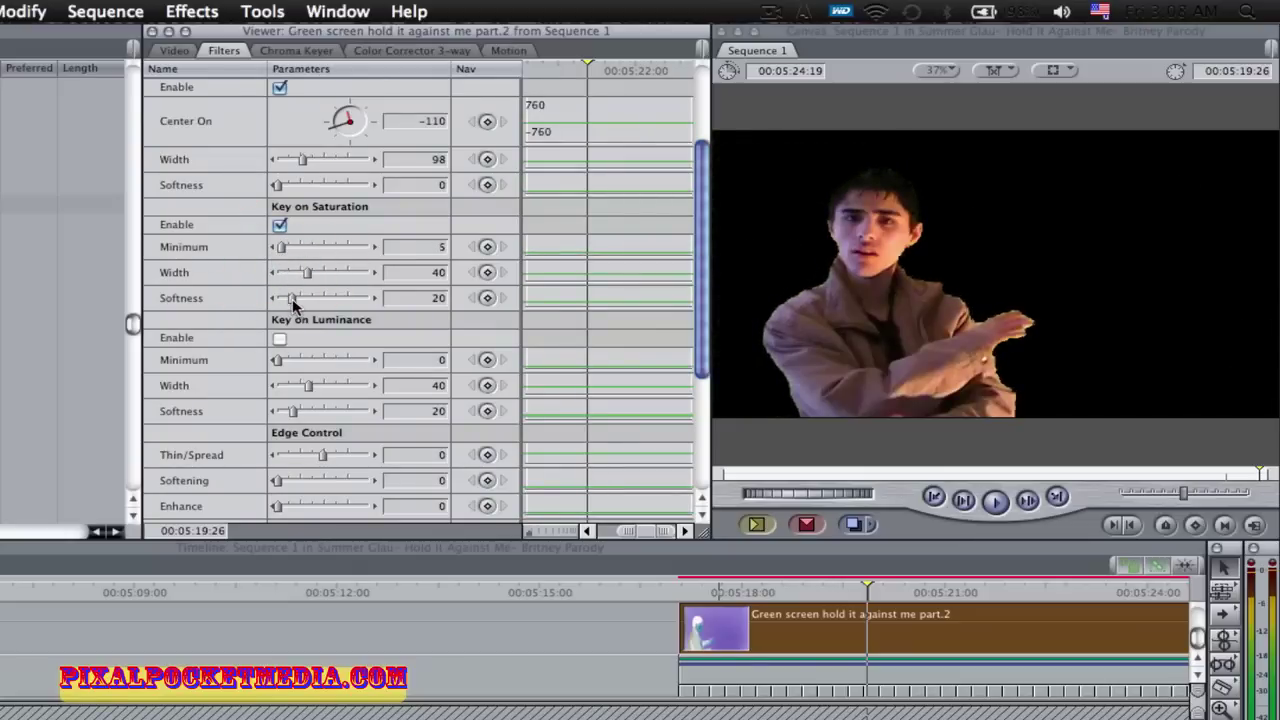
mouse_move(292, 298)
left_mouse_down()
mouse_move(337, 300)
mouse_move(313, 300)
left_mouse_up()
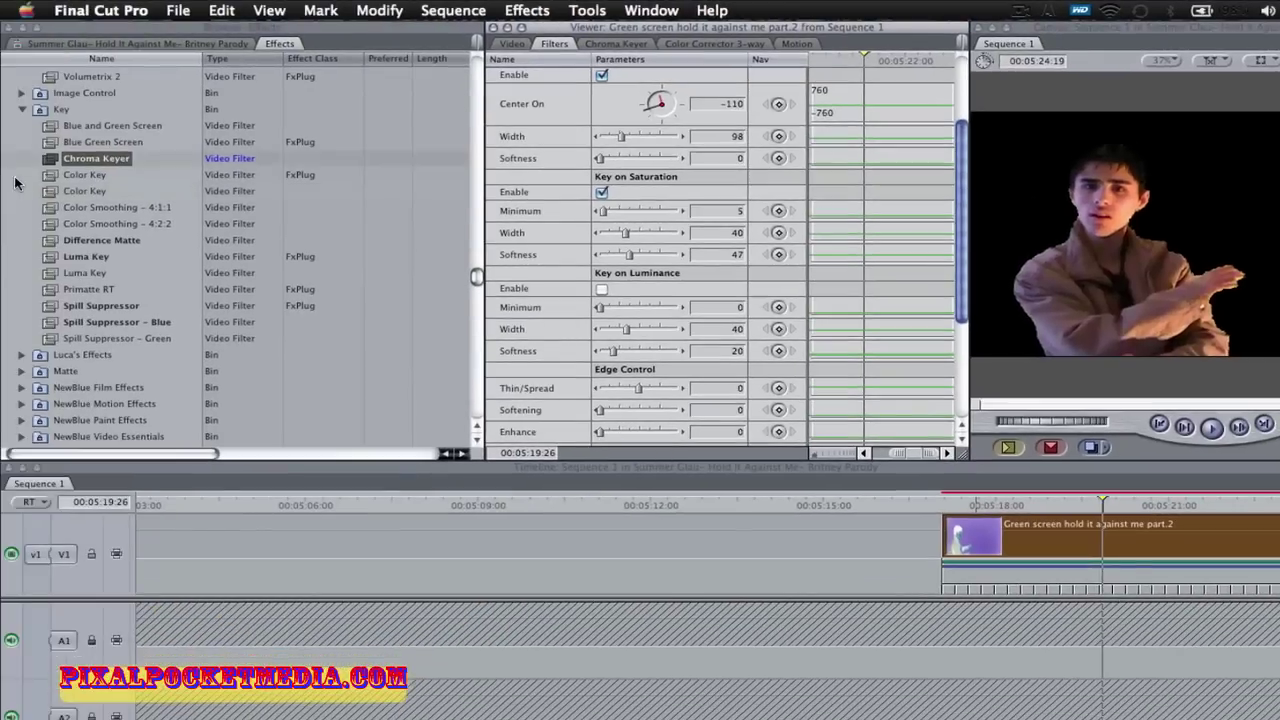
Apply the Spill Suppressor video filter from the Key effects to the green screen clip in the timeline.
scroll(0, 210, "down", 3)
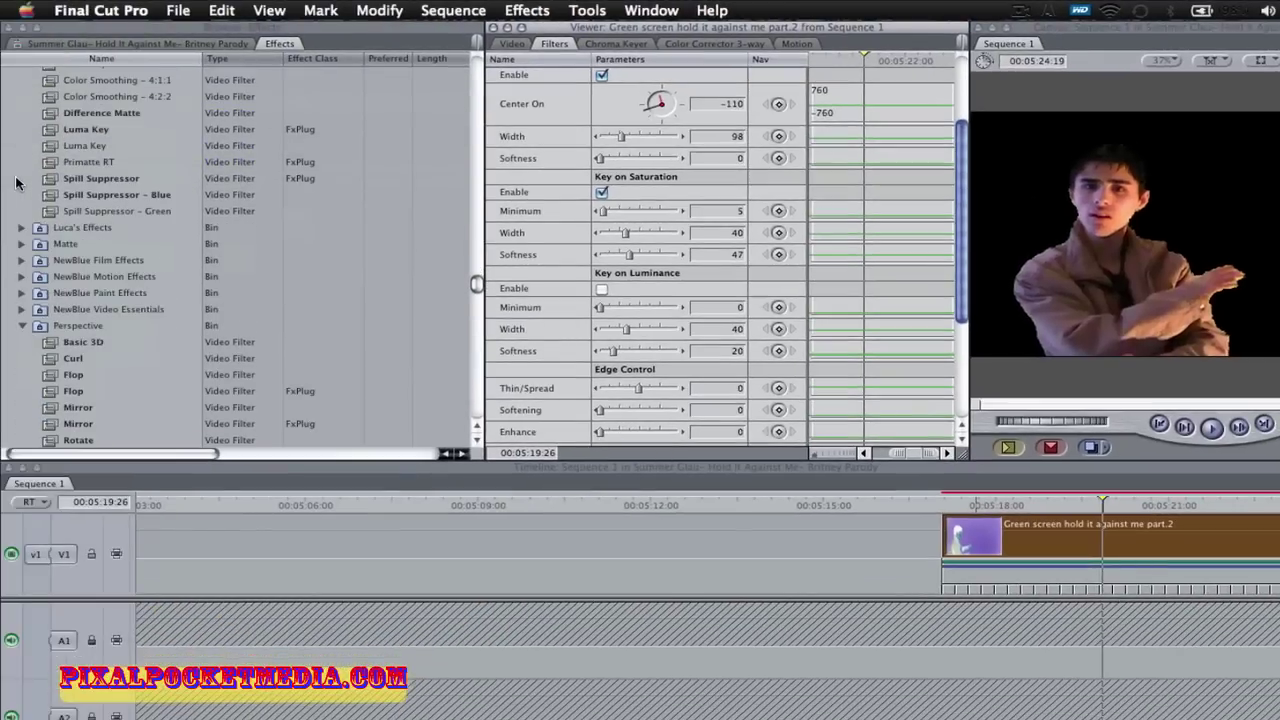
scroll(16, 183, "up", 5)
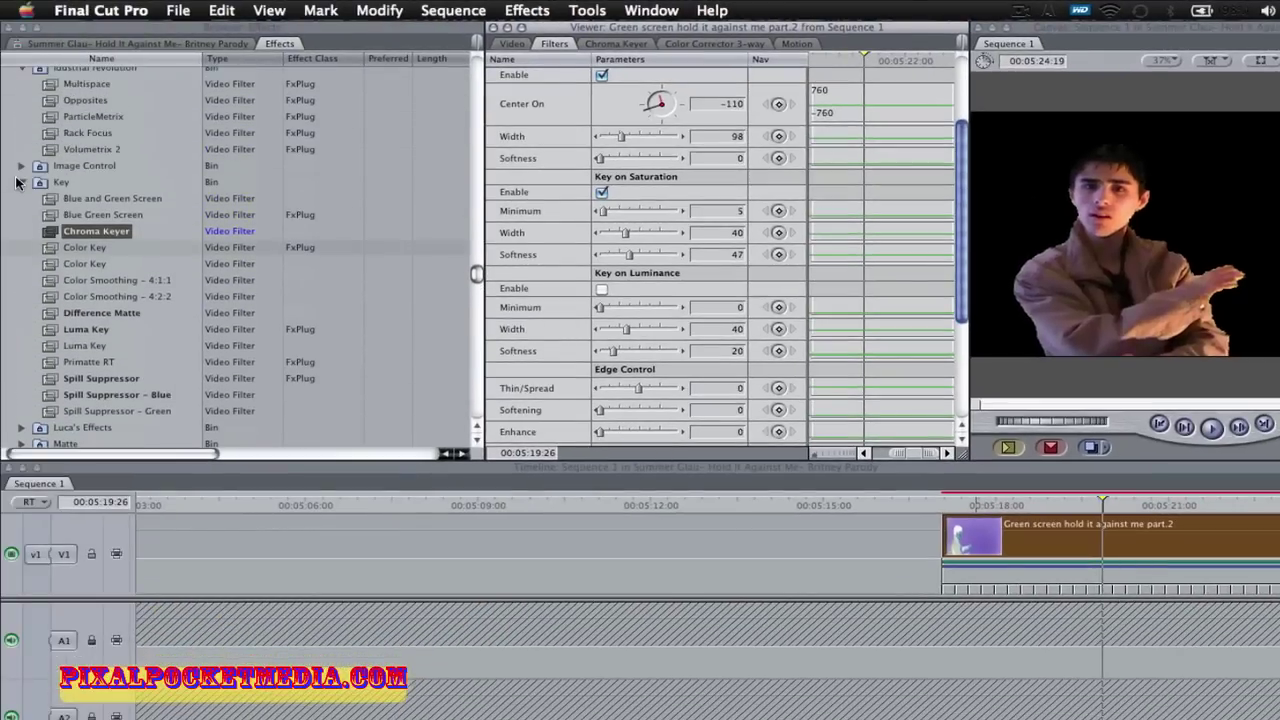
scroll(16, 183, "down", 6)
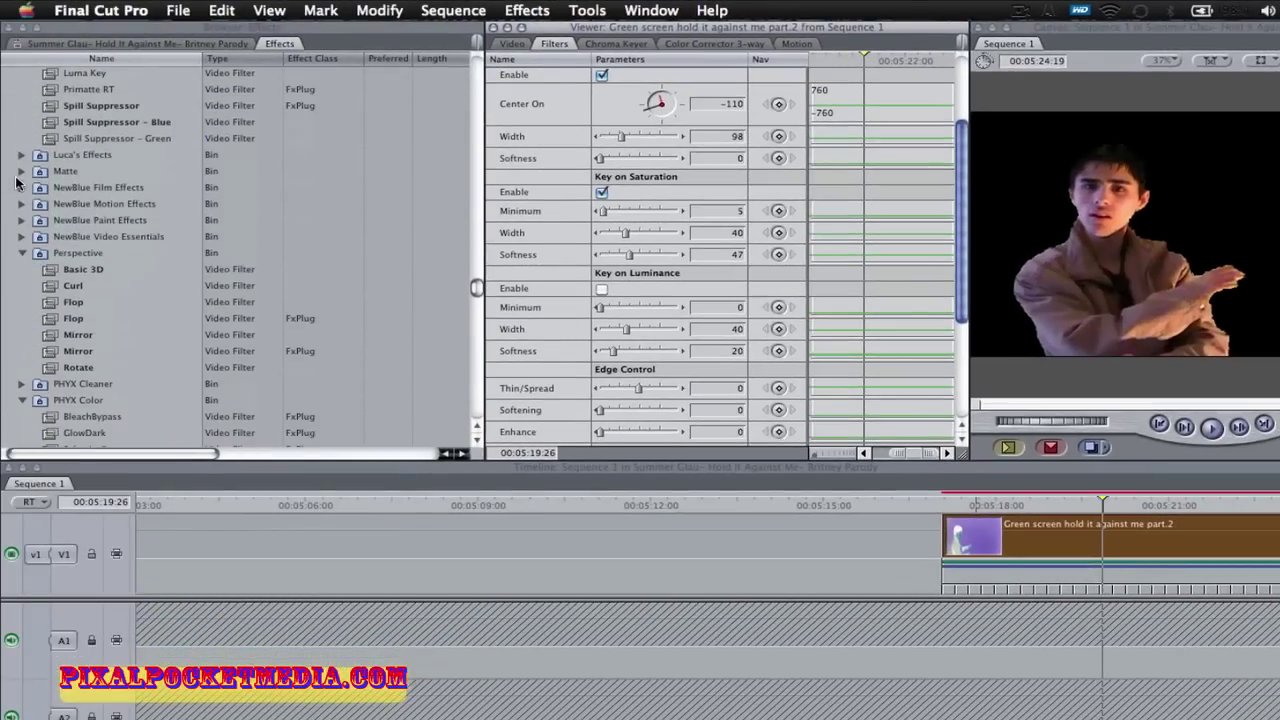
scroll(16, 183, "up", 1)
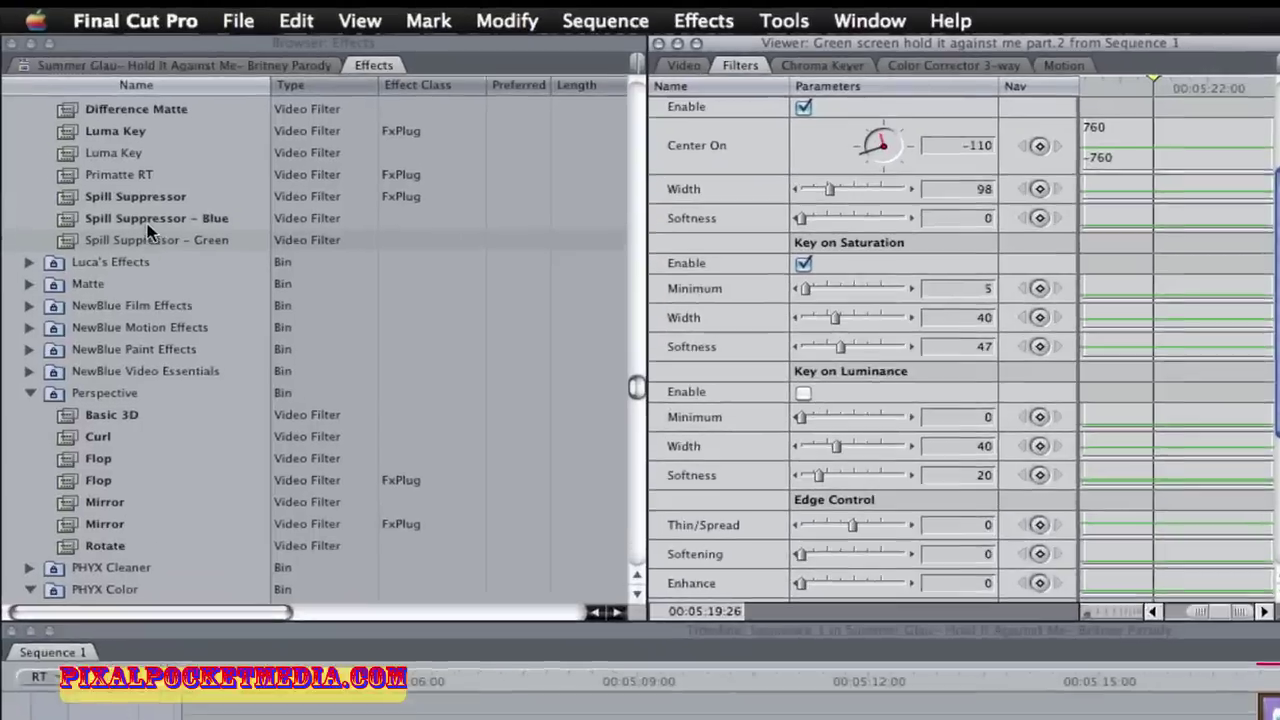
left_click_drag(73, 196, 121, 205)
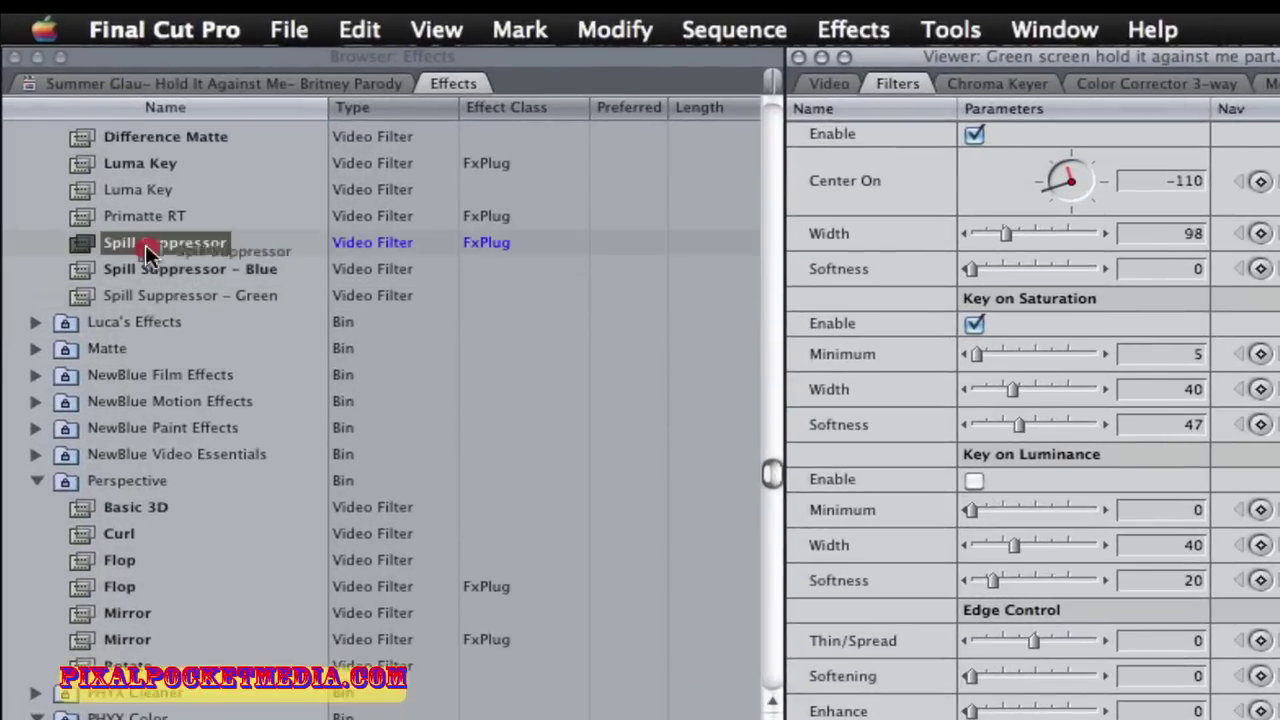
left_click_drag(146, 254, 1052, 623)
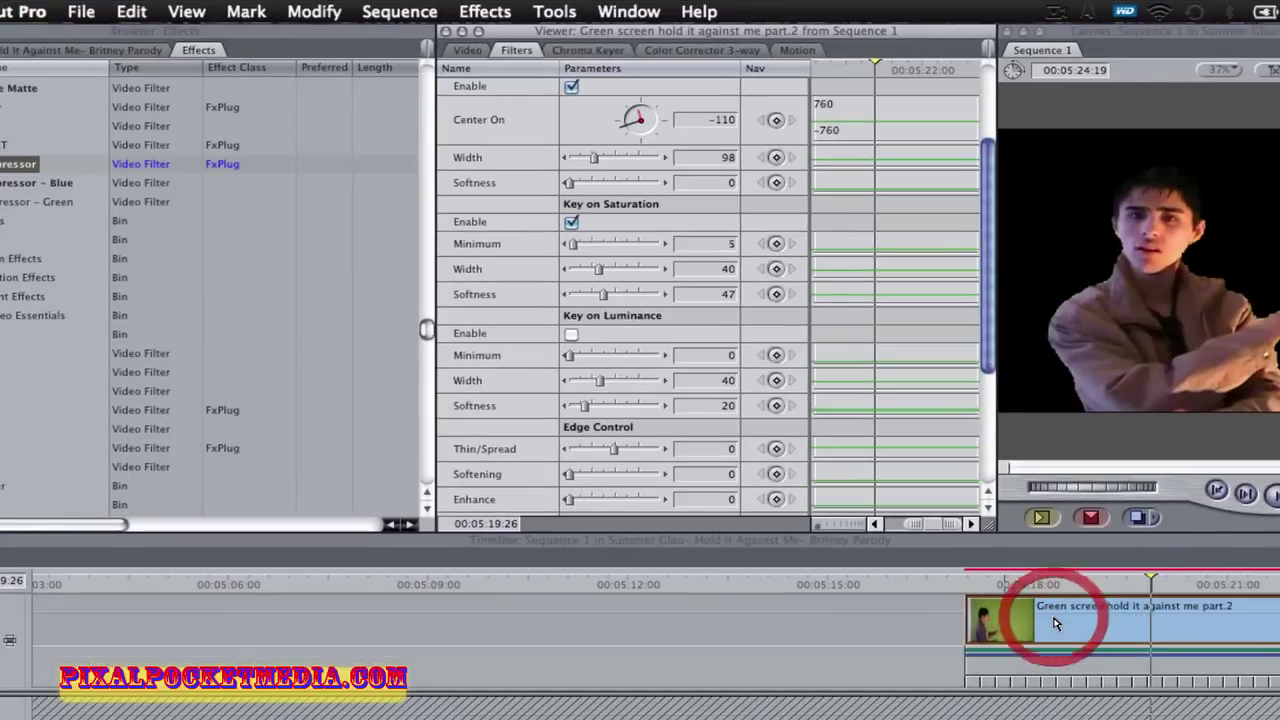
left_click(1052, 618)
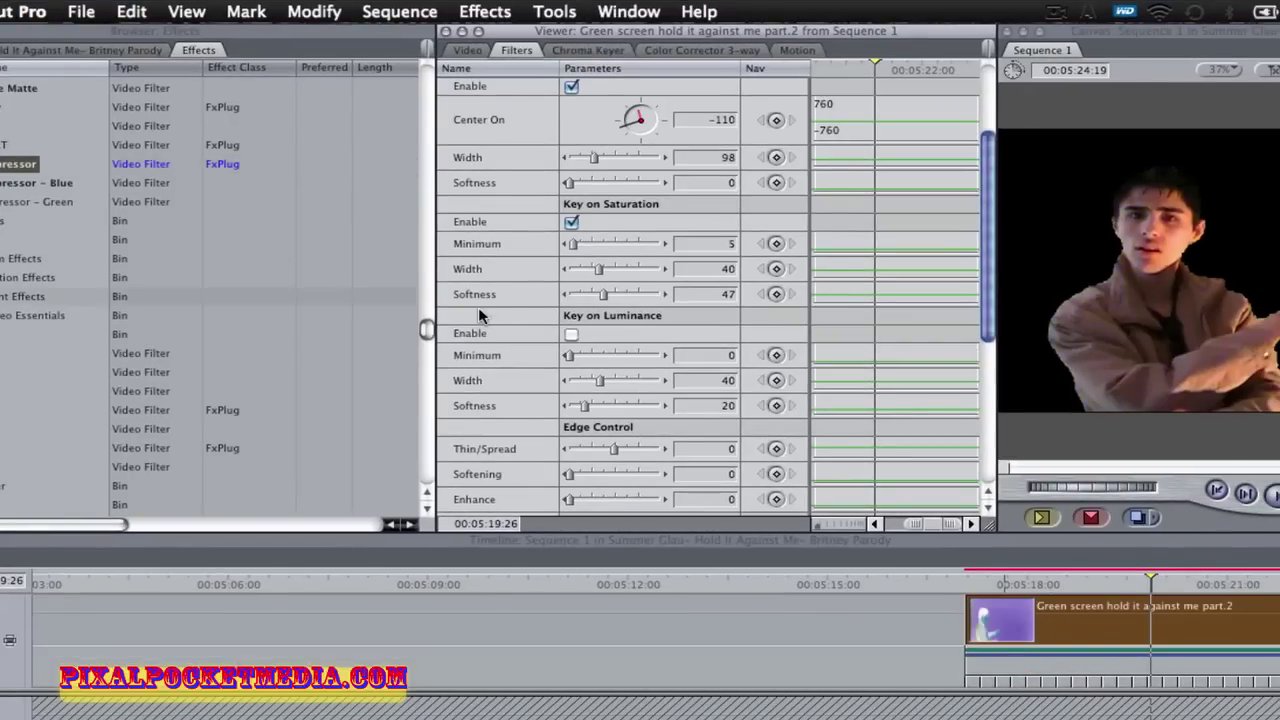
Place the Spill Suppressor directly after the Chroma Keyer in the filter order and set its spill type to Green.
scroll(478, 307, "down", 5)
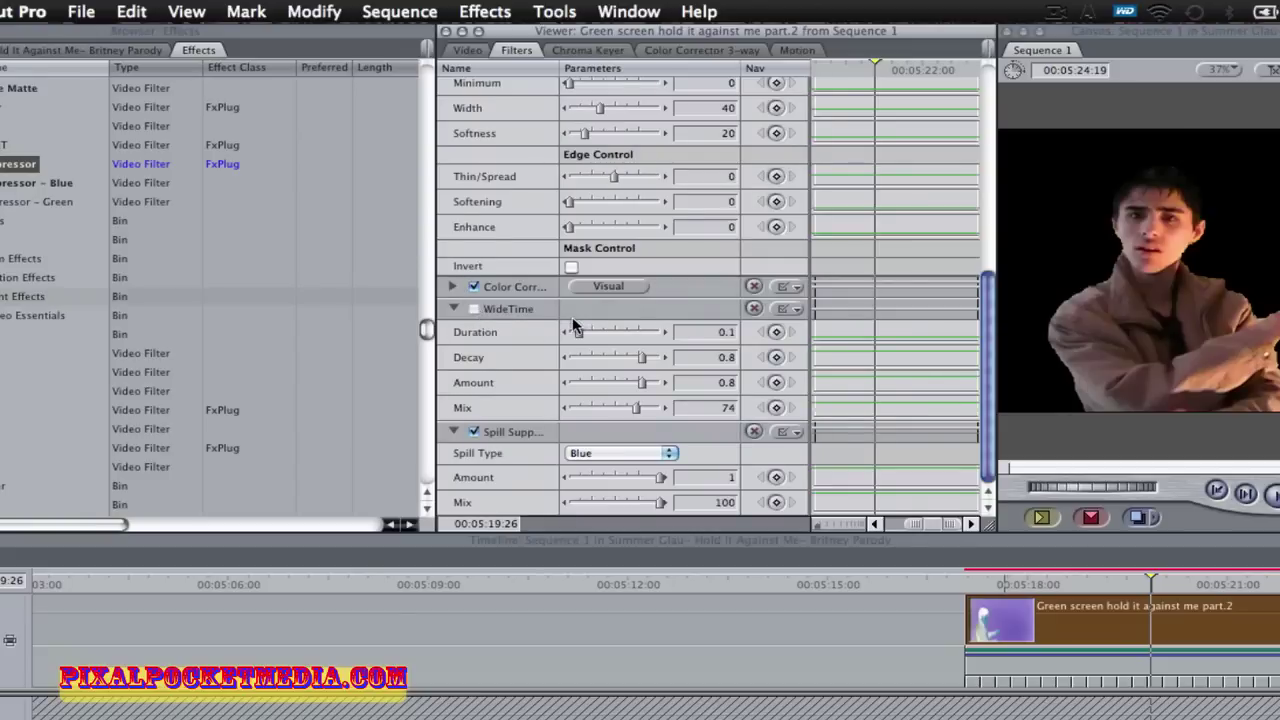
left_click_drag(493, 436, 491, 289)
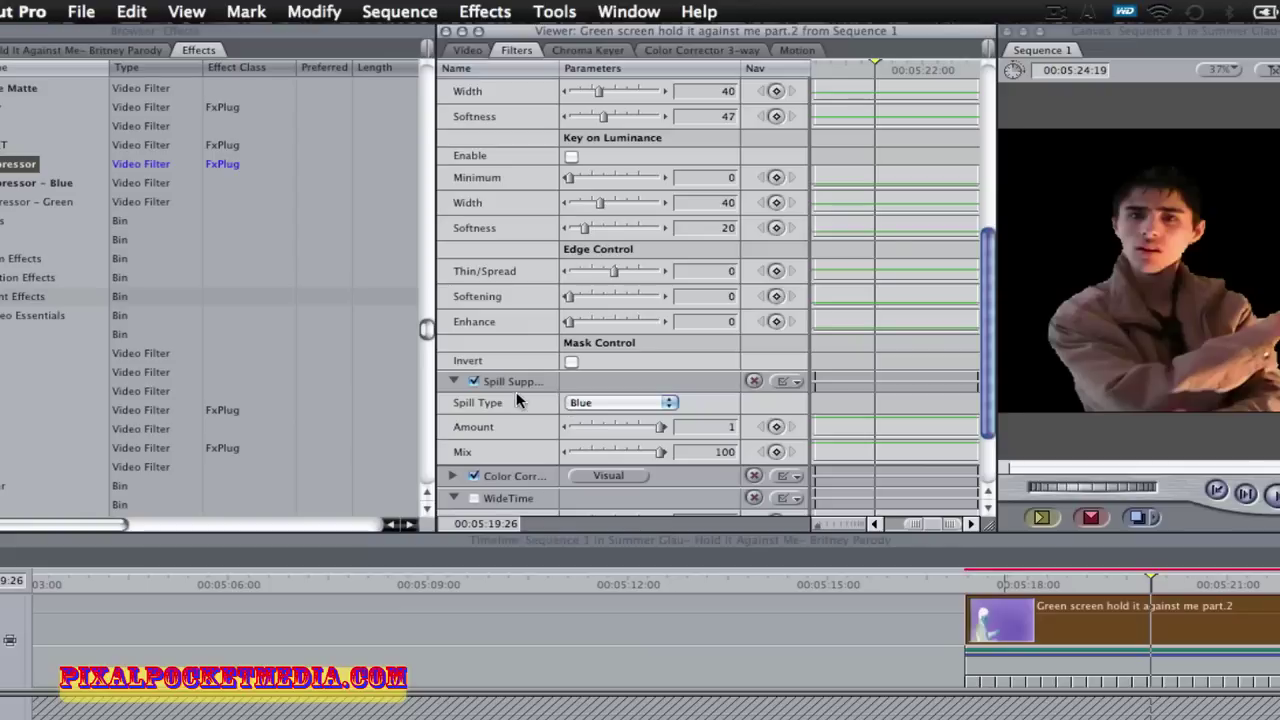
left_click(615, 402)
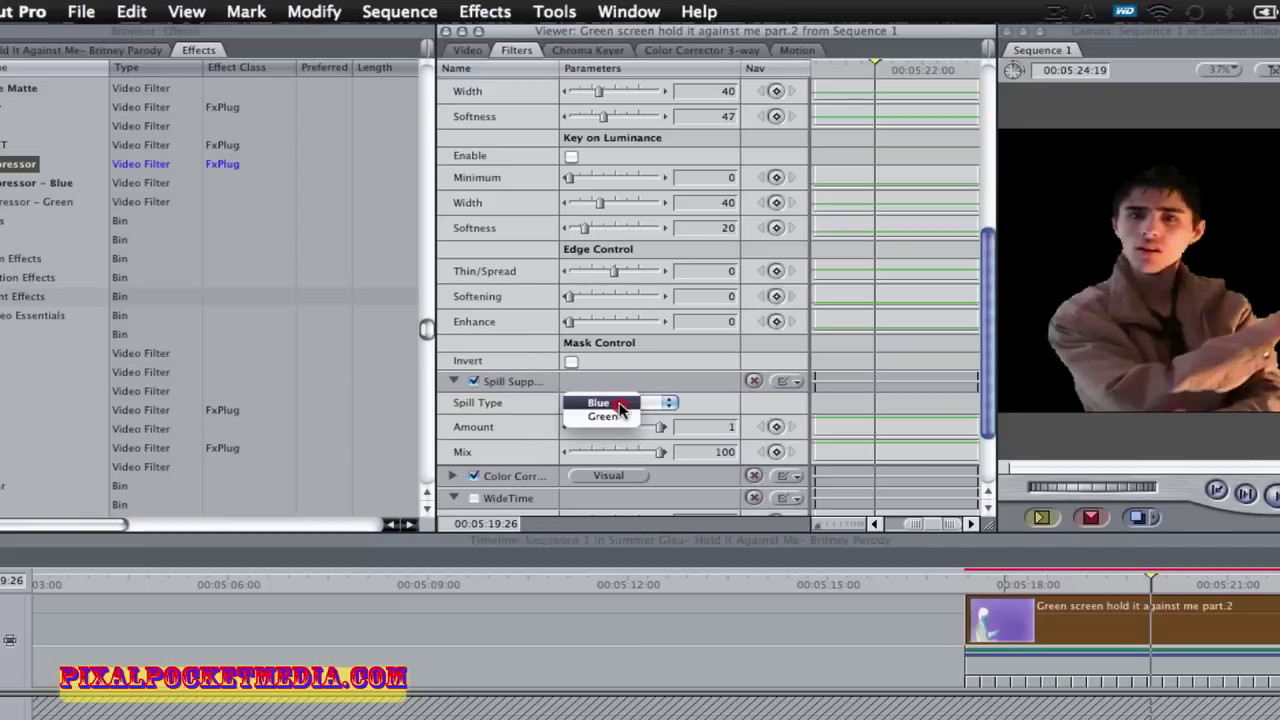
left_click(602, 420)
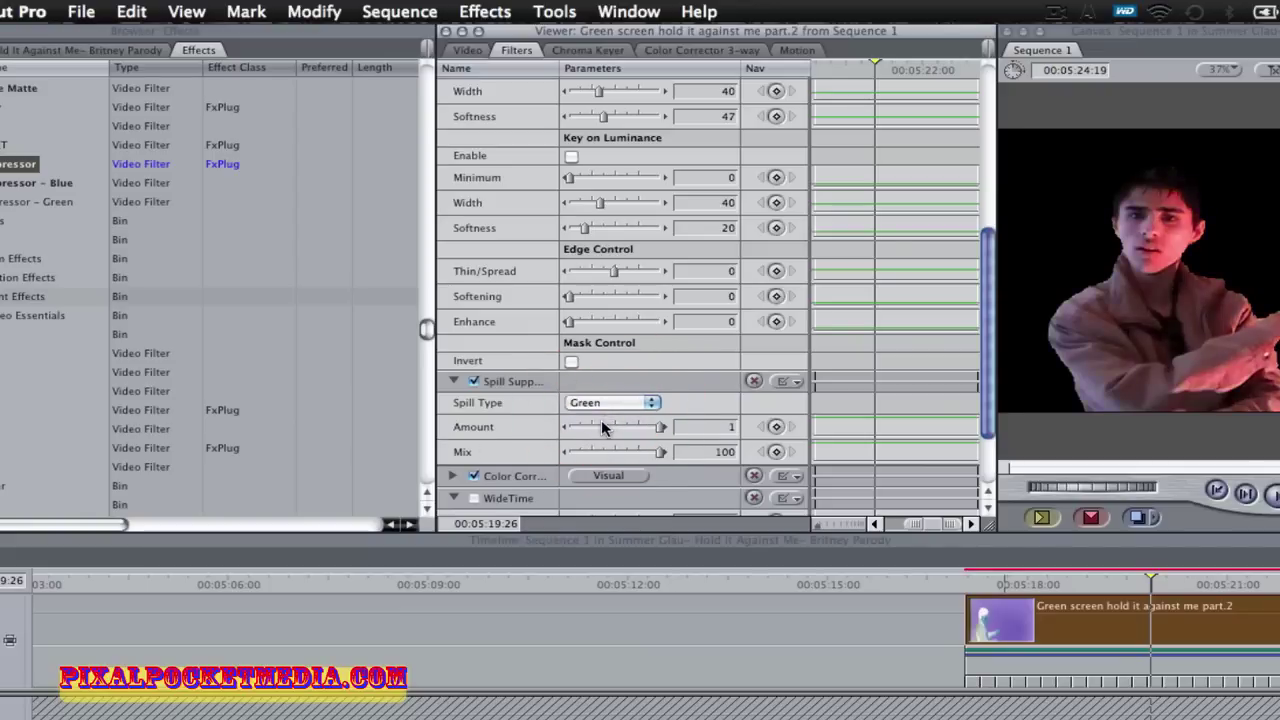
Adjust the Spill Suppressor's amount to tone down the green spill on the subject.
left_click_drag(655, 425, 664, 451)
left_click_drag(590, 430, 572, 407)
left_click(588, 431)
left_click(966, 556)
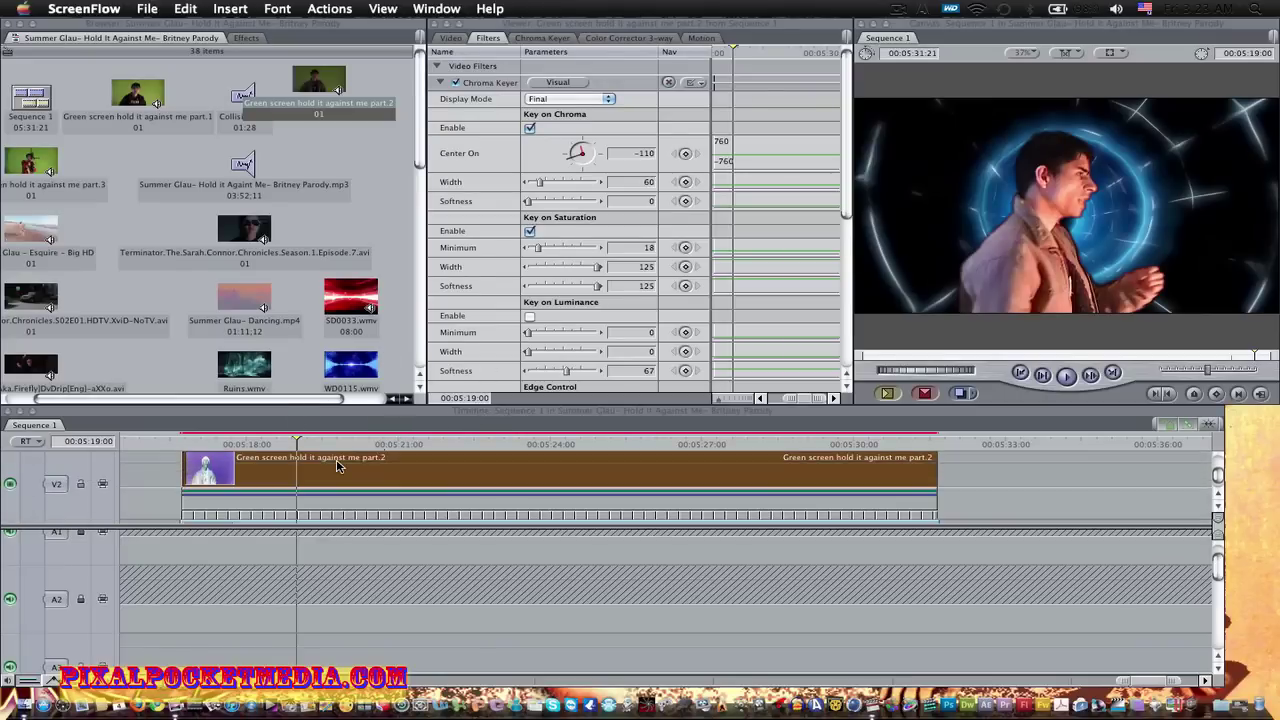
Move the Warp Effect.wmv background clip on V1 along the timeline to start at about 00:05:27:10.
scroll(338, 465, "up", 3)
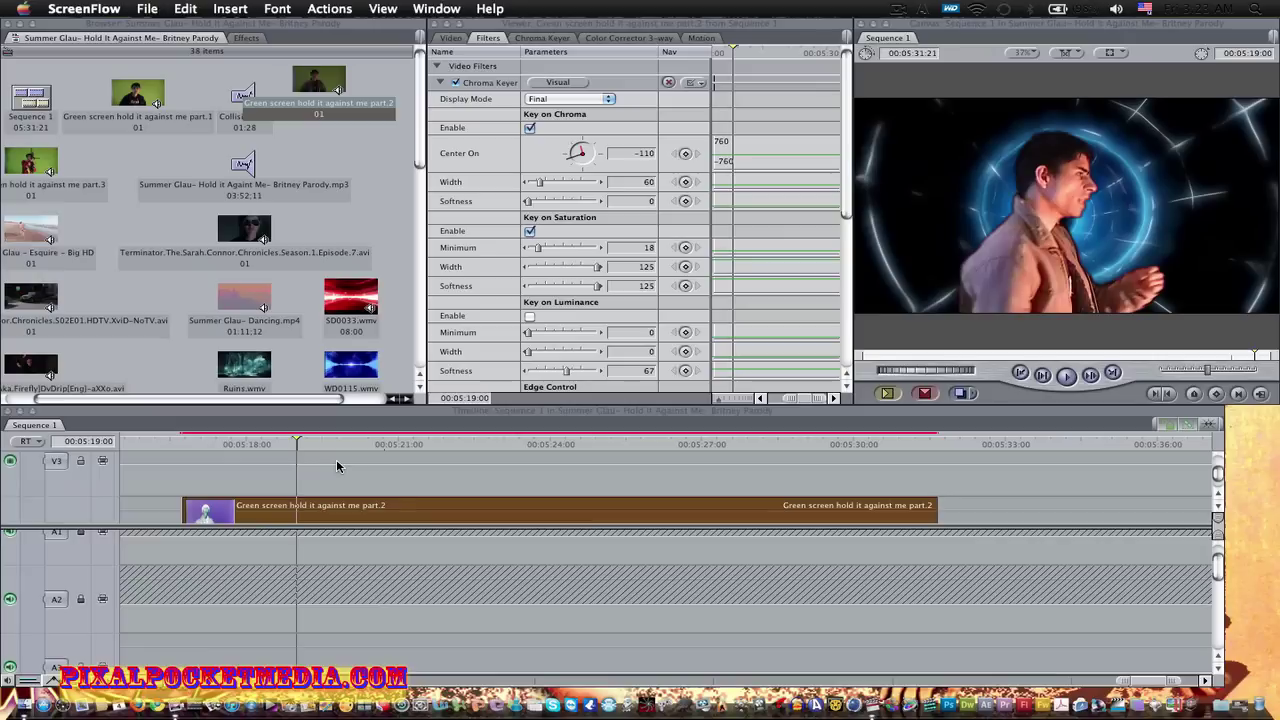
scroll(336, 465, "up", 2)
left_click(293, 500)
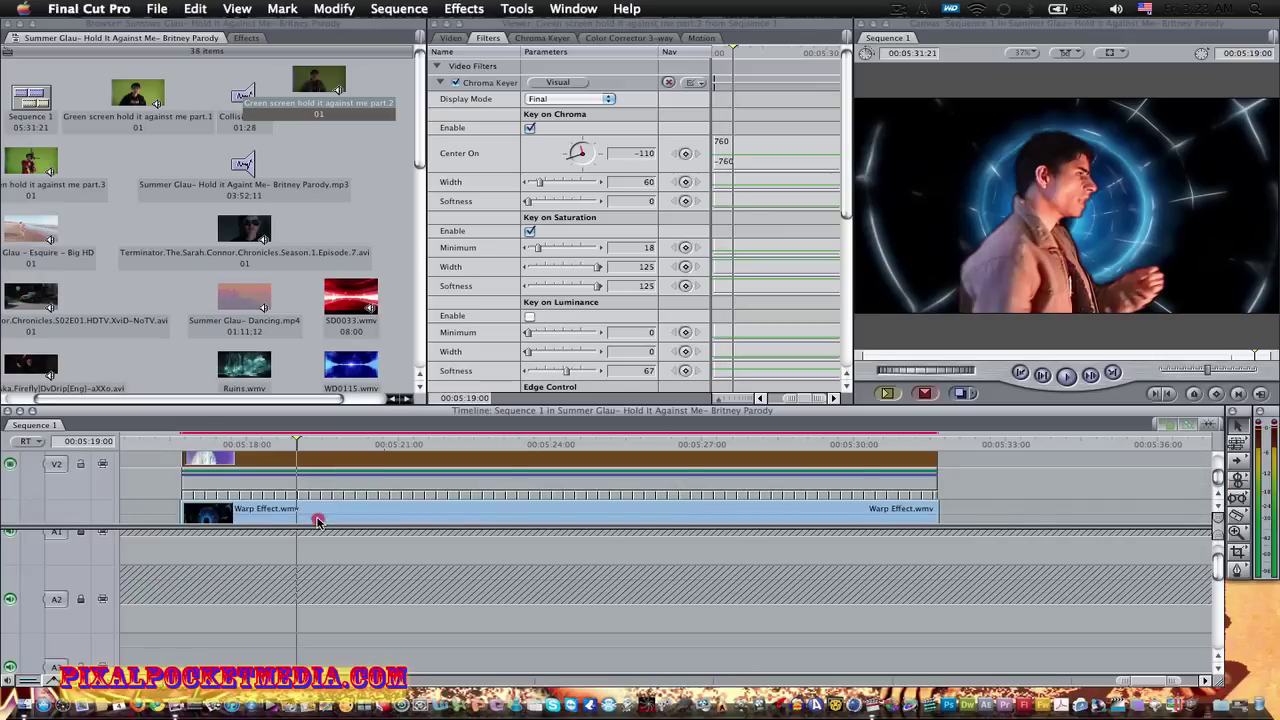
left_click(293, 500)
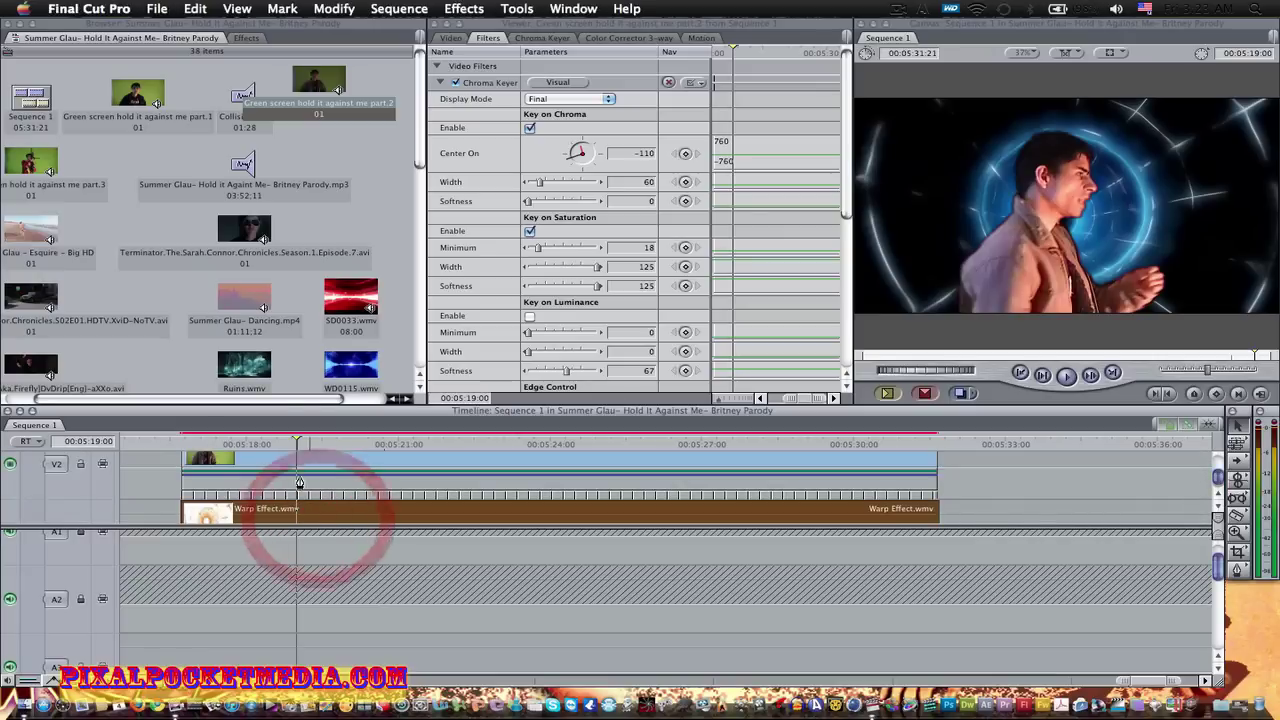
left_click(378, 461)
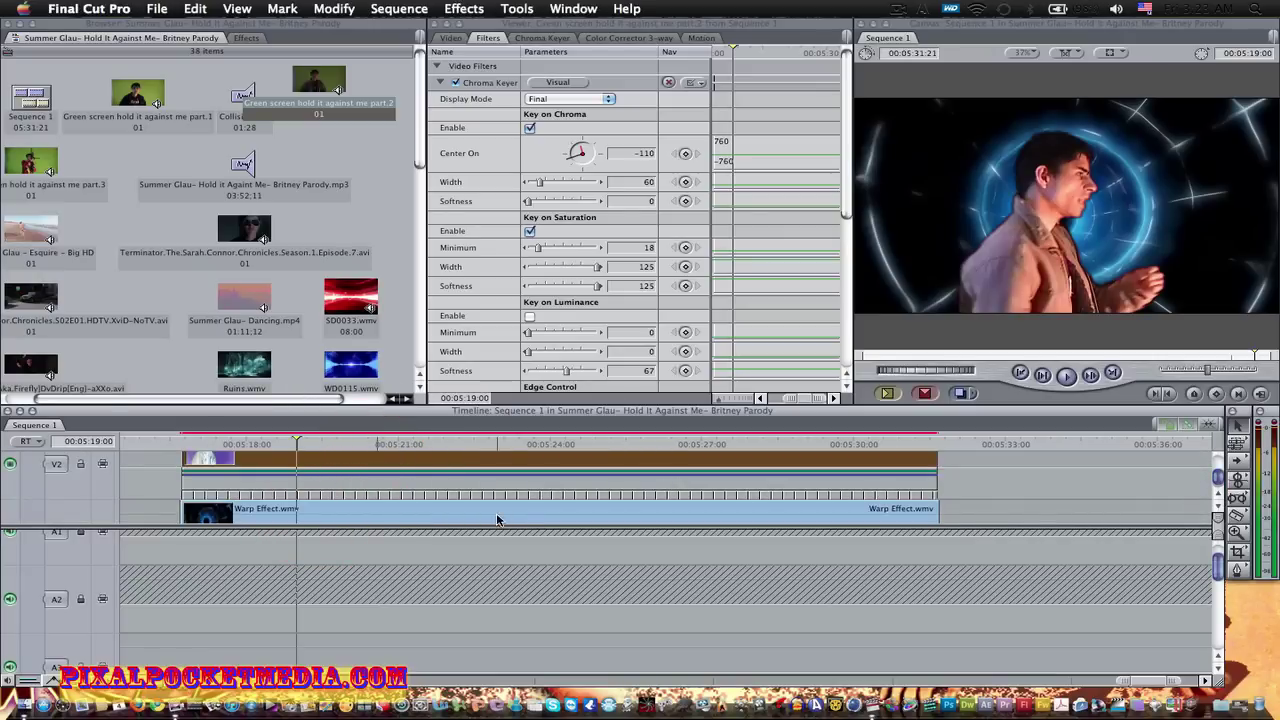
left_click_drag(497, 520, 1036, 482)
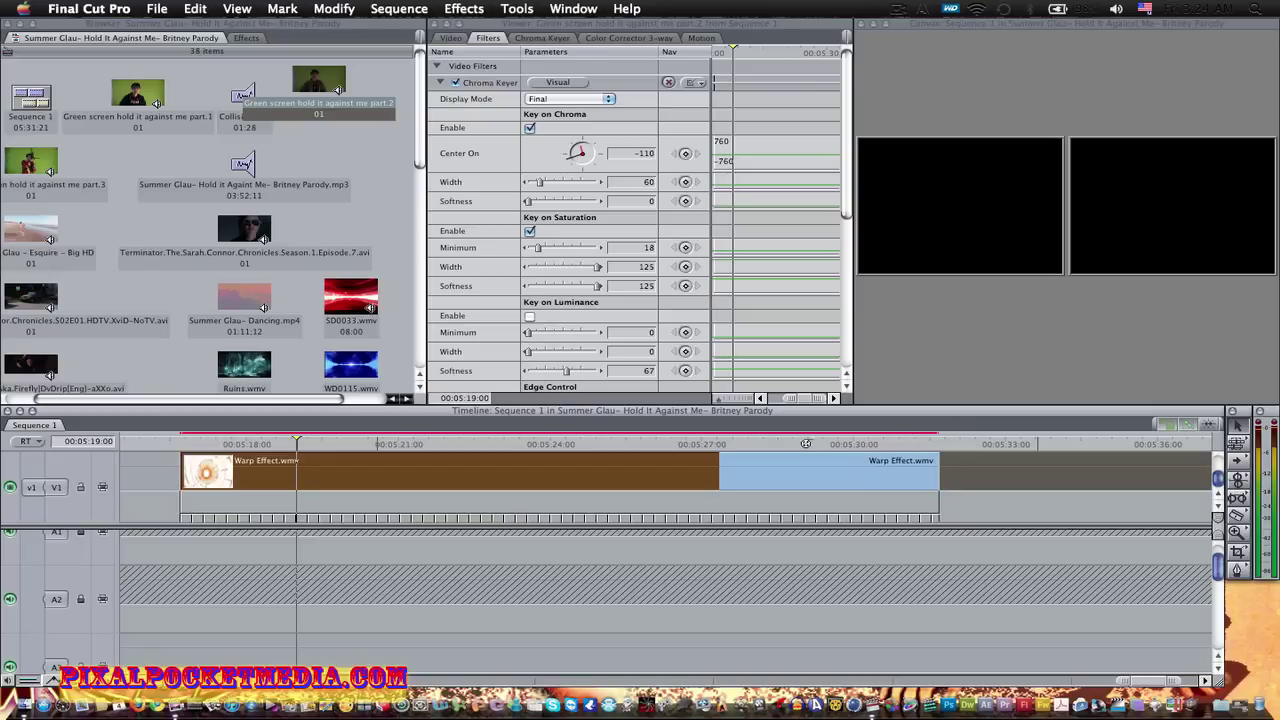
left_click_drag(855, 444, 879, 462)
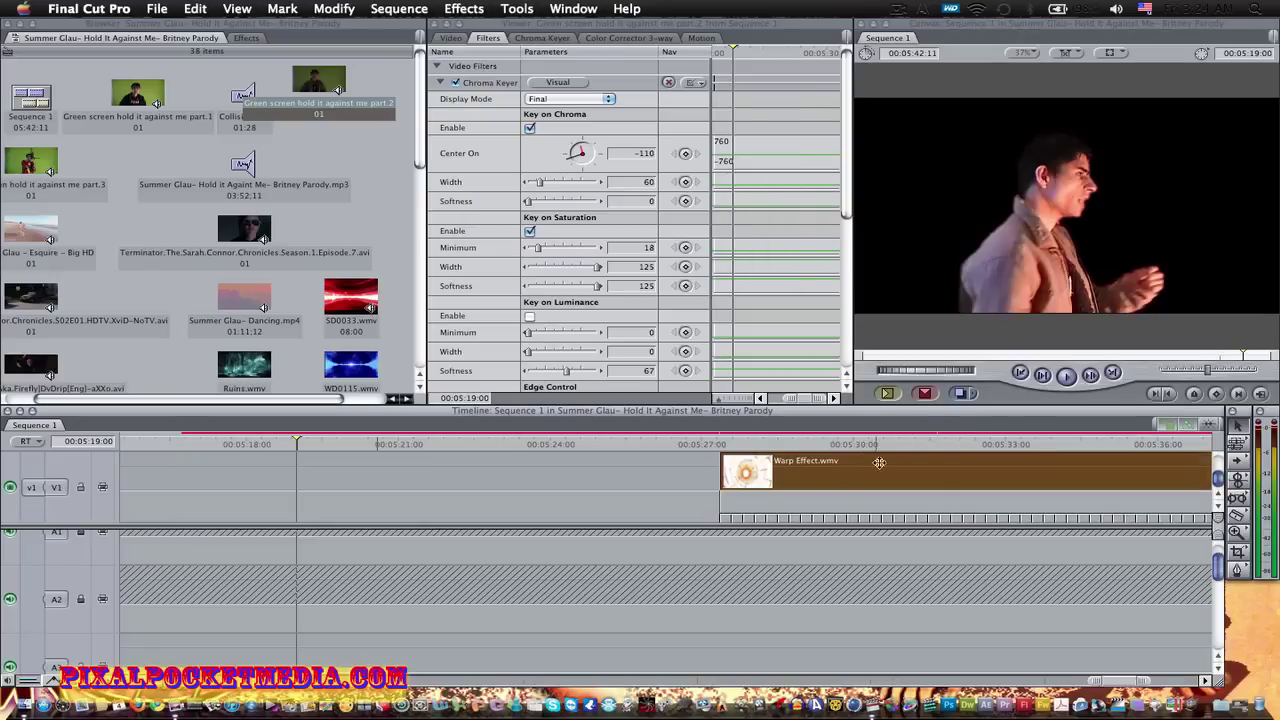
scroll(540, 493, "up", 2)
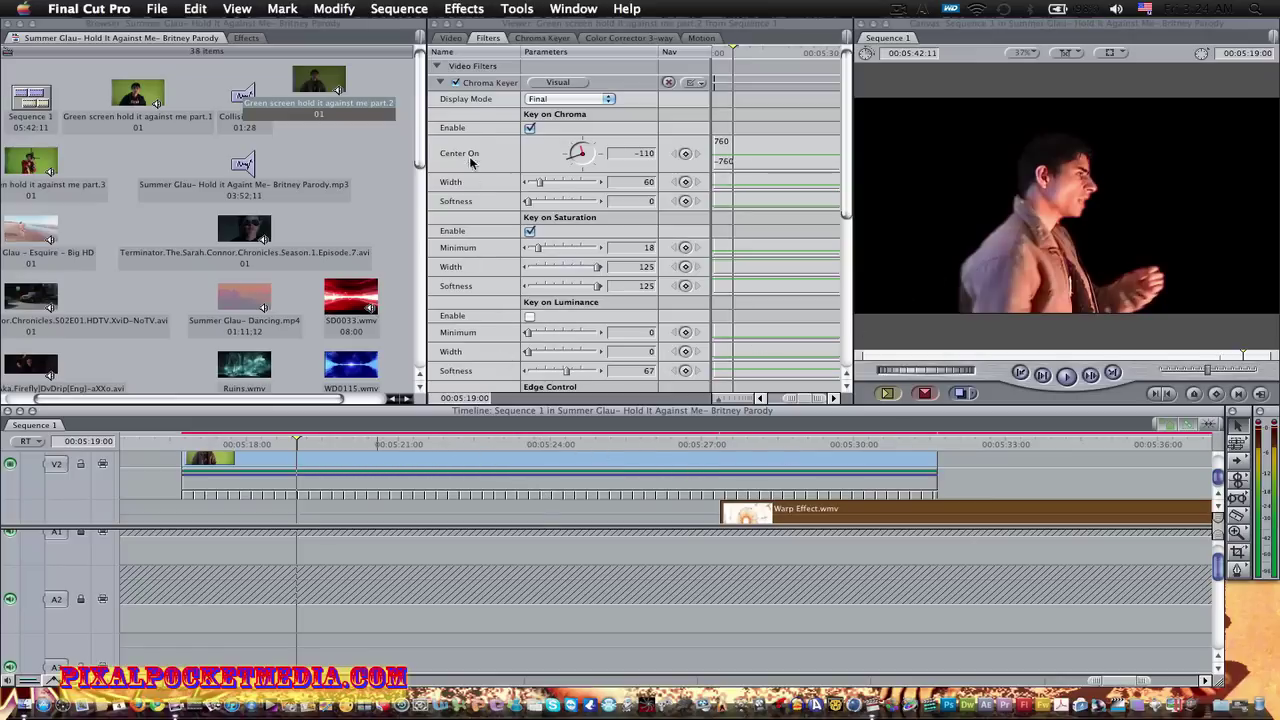
Examine the green screen clip's filter settings and order, from the Chroma Keyer through Spill Suppressor and De-interlace.
scroll(473, 134, "down", 2)
scroll(475, 132, "up", 1)
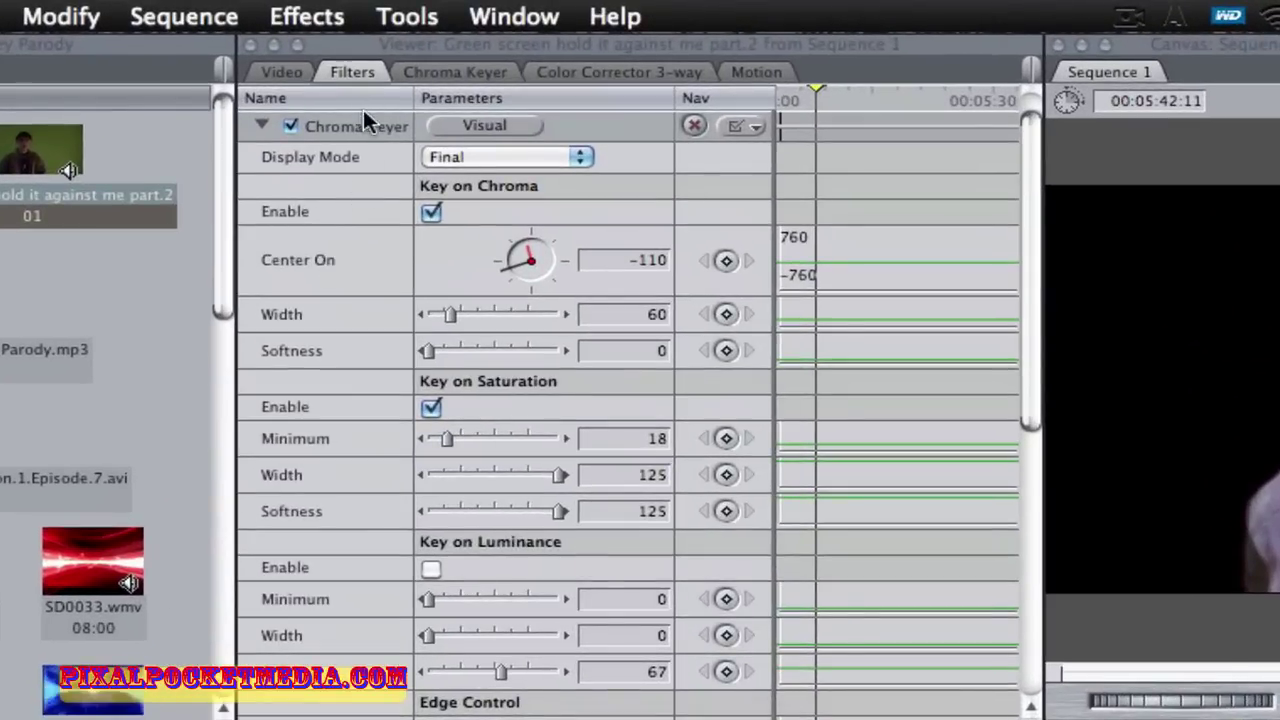
scroll(366, 119, "up", 1)
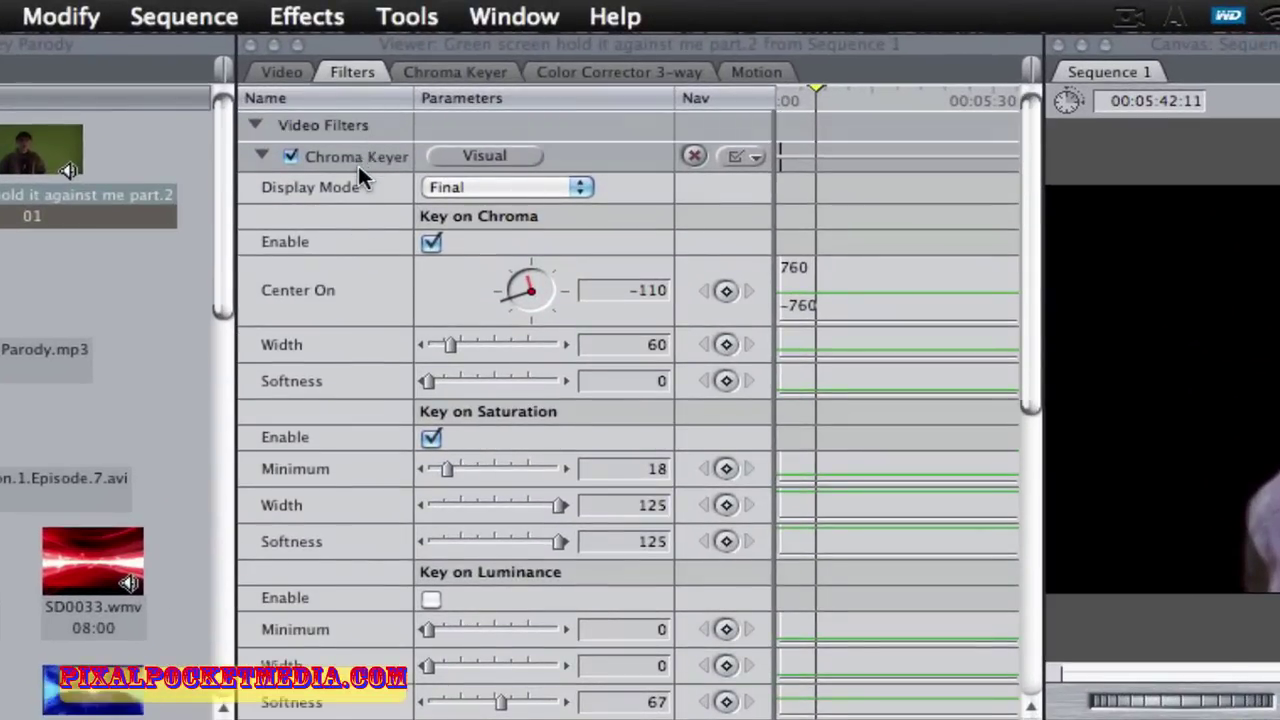
left_click(358, 165)
scroll(346, 333, "down", 10)
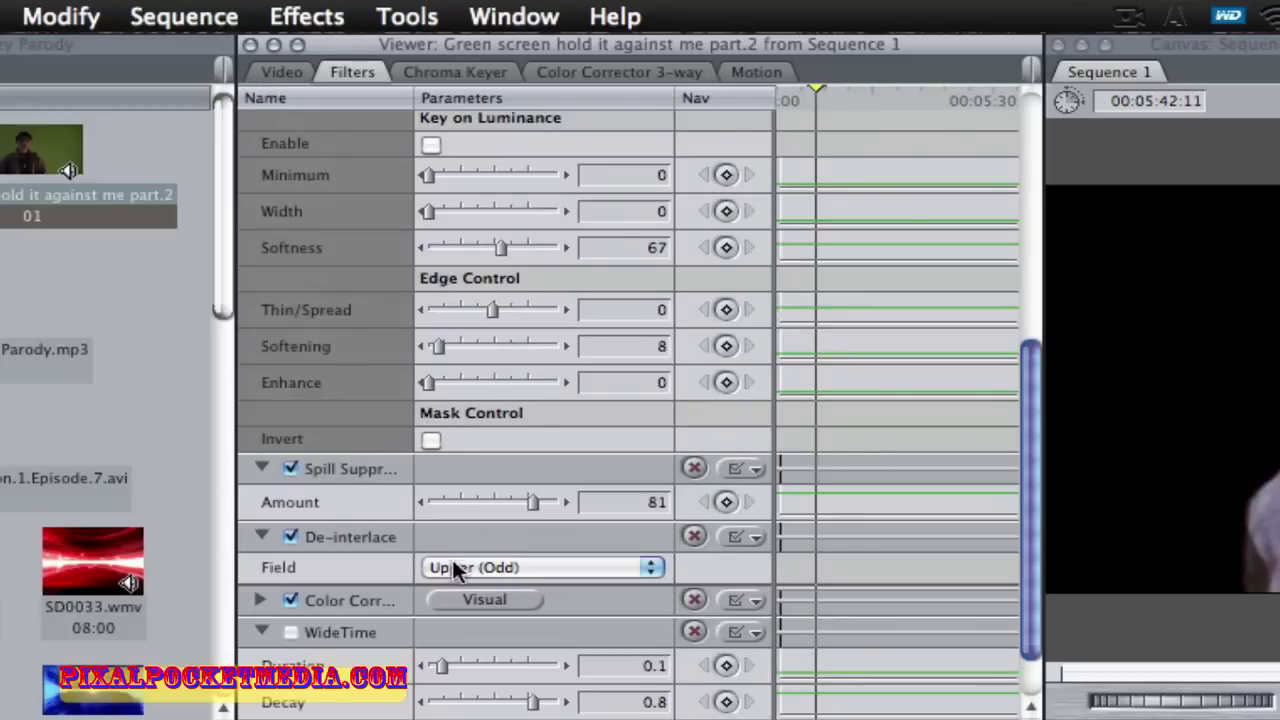
scroll(314, 438, "up", 10)
scroll(314, 440, "down", 9)
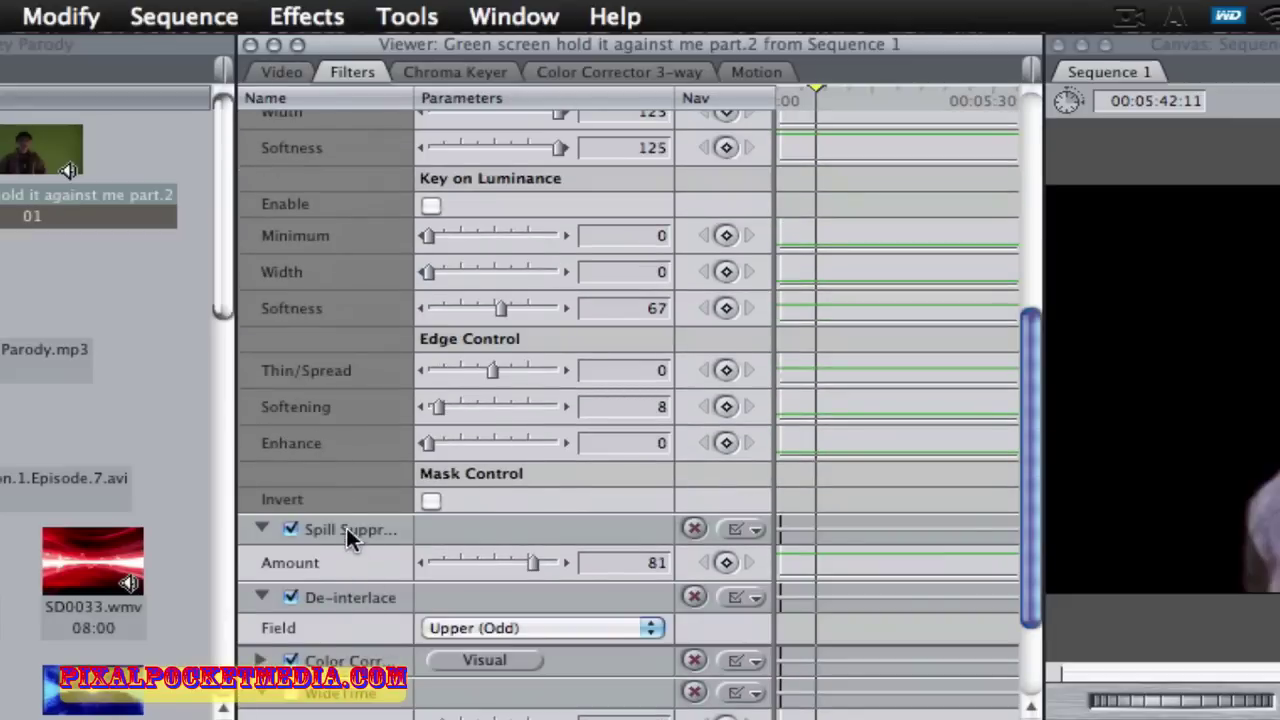
scroll(319, 240, "up", 8)
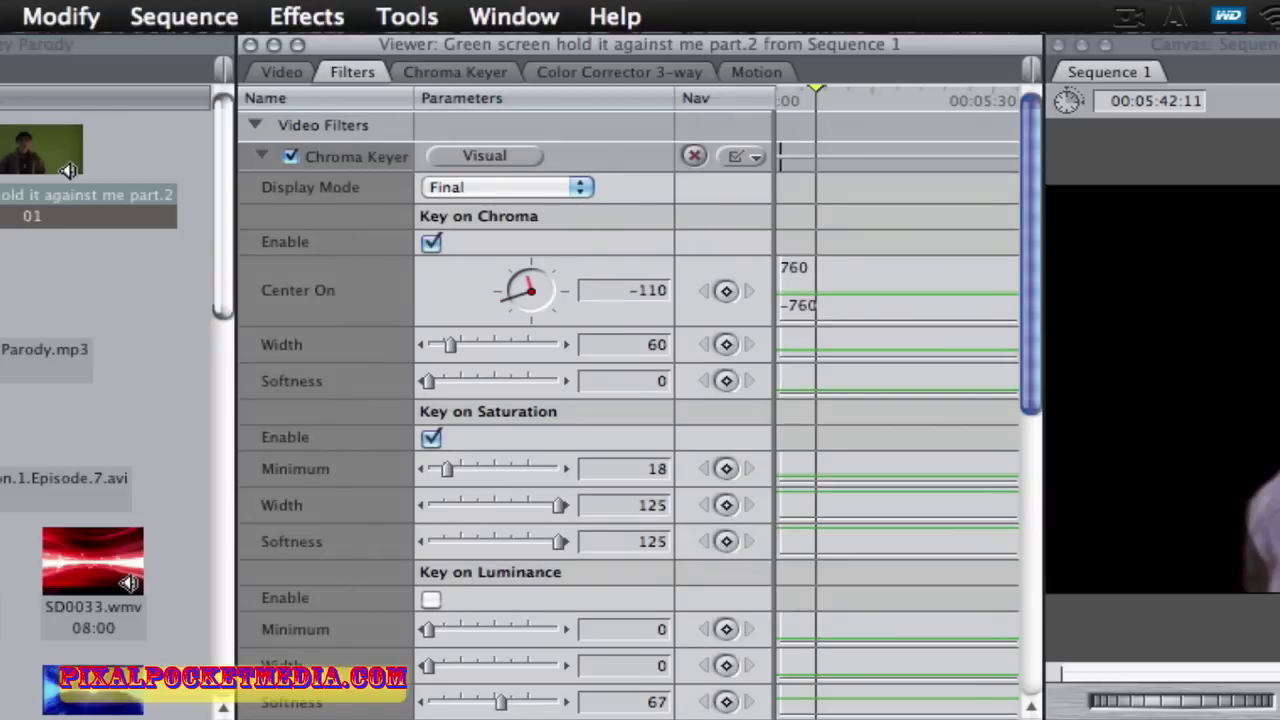
Set the Chroma Keyer's chroma width to 37 and its saturation minimum to 6.
left_click(447, 469)
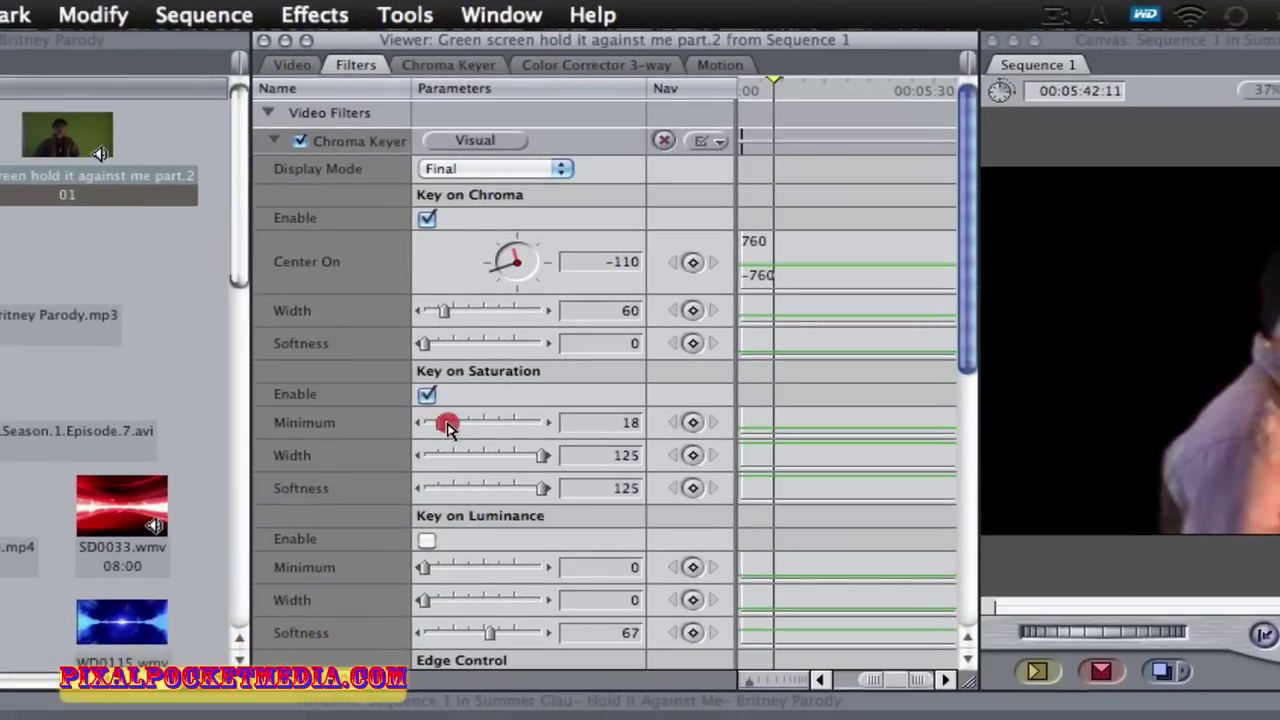
mouse_move(447, 427)
left_mouse_down()
mouse_move(477, 426)
mouse_move(434, 425)
left_mouse_up()
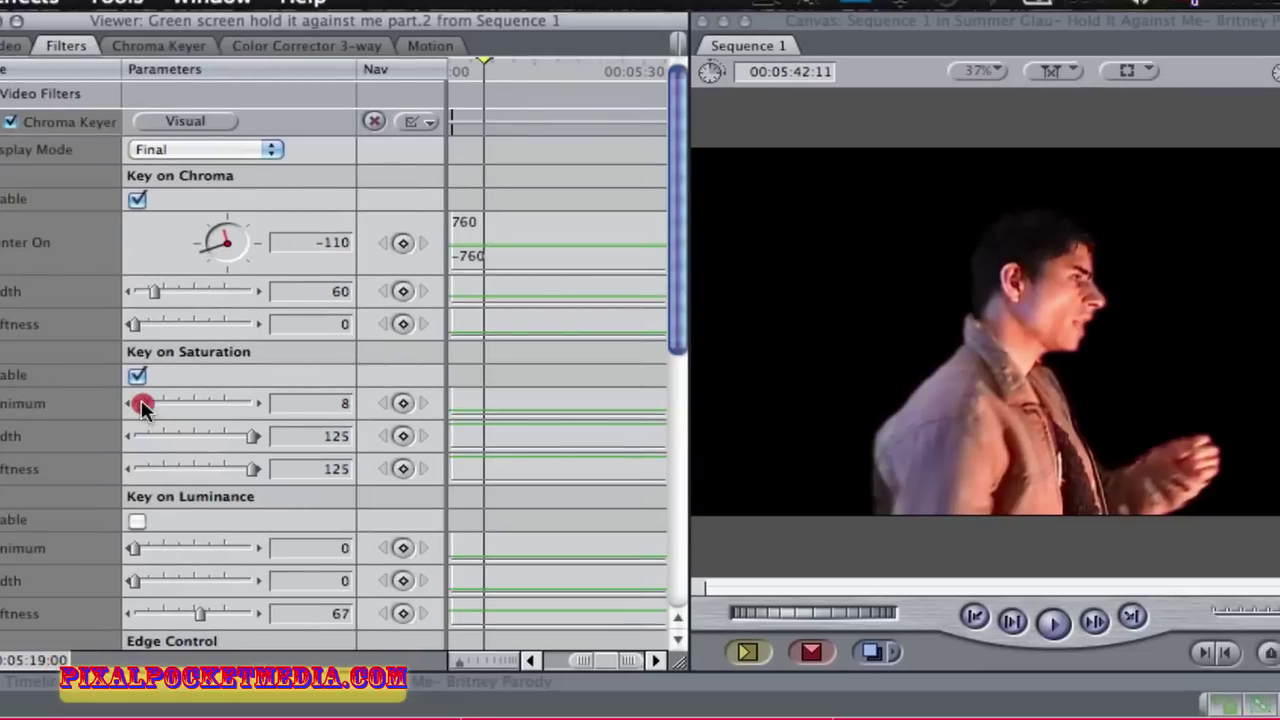
left_click_drag(143, 406, 141, 405)
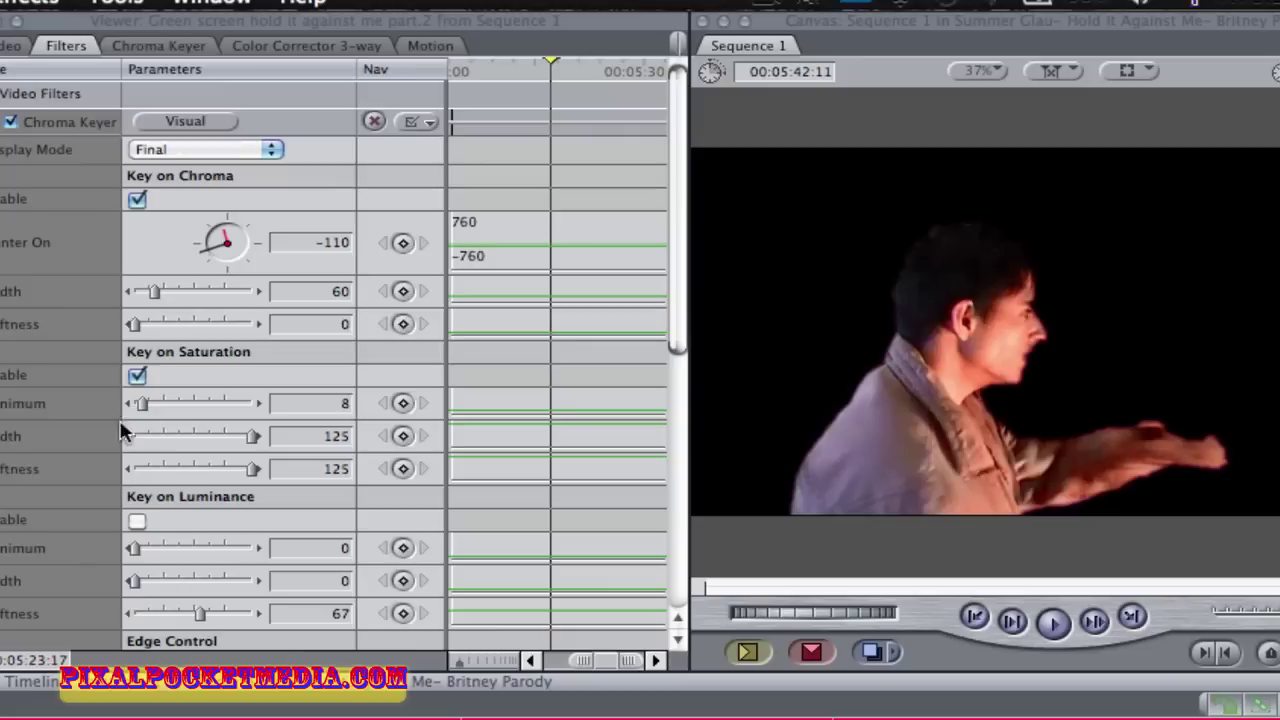
mouse_move(134, 324)
left_mouse_down()
mouse_move(149, 326)
mouse_move(115, 317)
mouse_move(161, 290)
mouse_move(131, 291)
mouse_move(147, 291)
left_mouse_up()
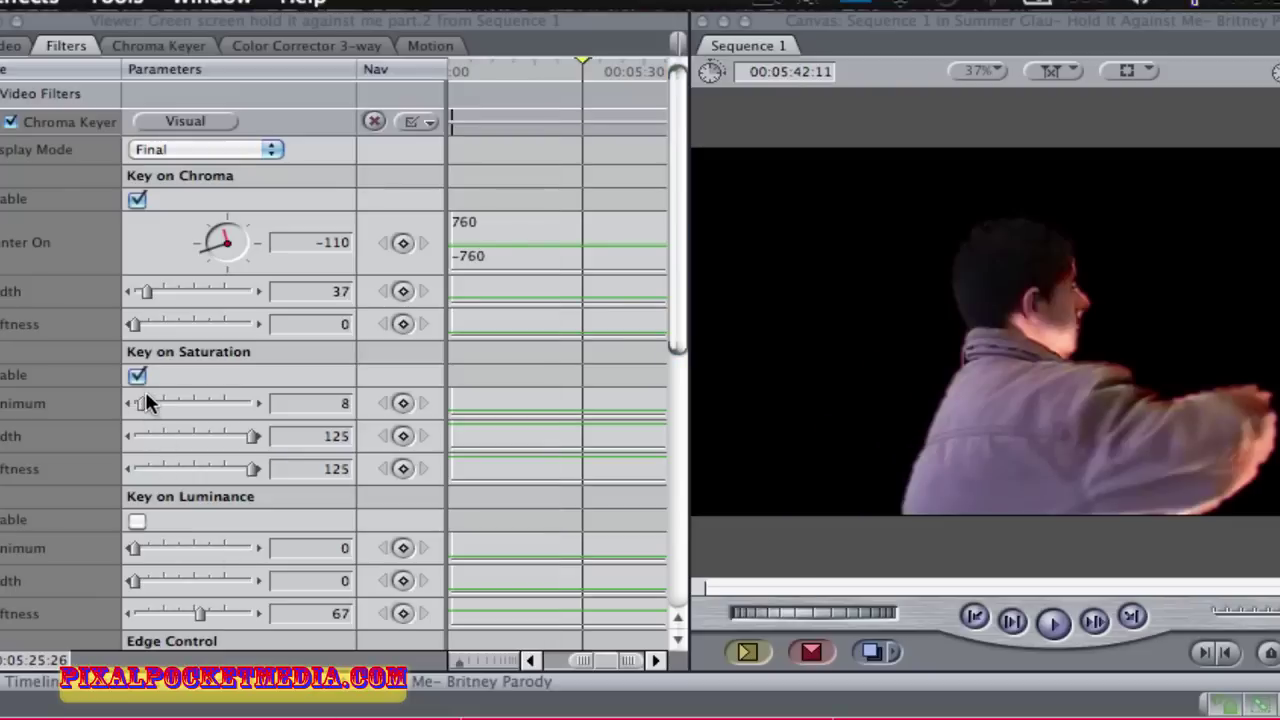
mouse_move(144, 398)
left_mouse_down()
mouse_move(184, 408)
mouse_move(140, 408)
left_mouse_up()
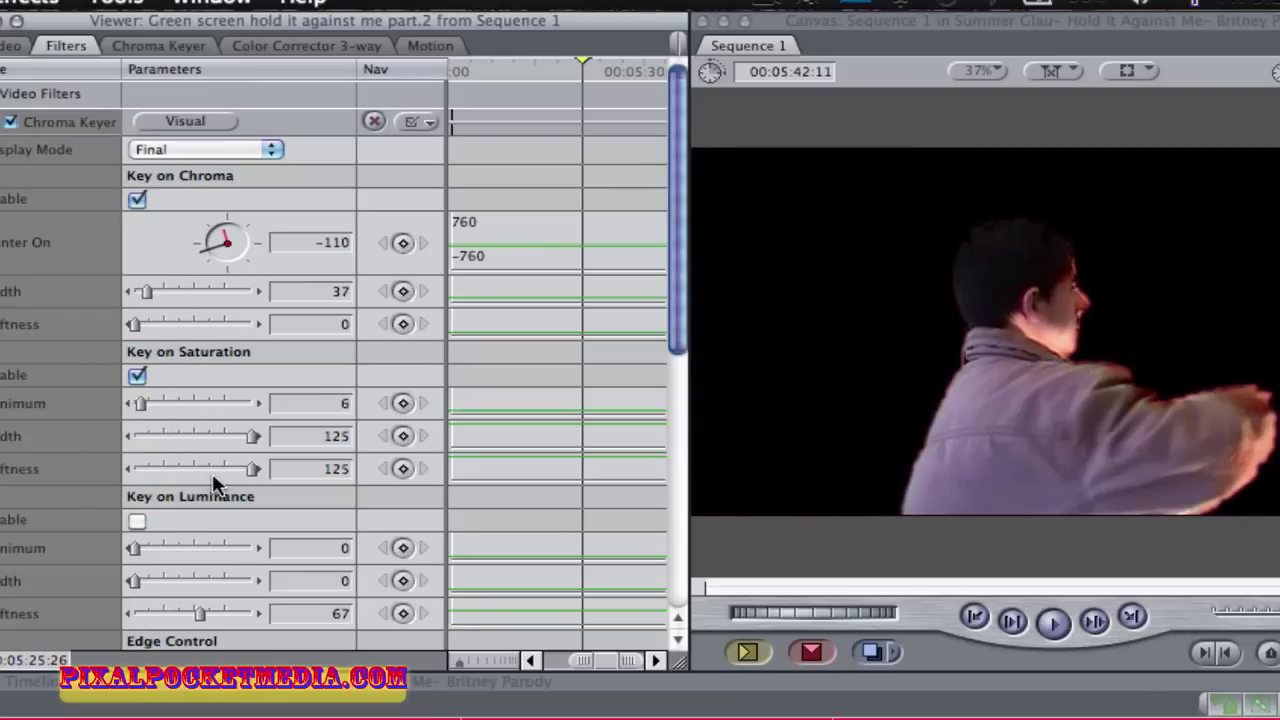
Set the Chroma Keyer's chroma softness to 33 and, after trying 52, its saturation width to 125.
left_click_drag(252, 469, 182, 440)
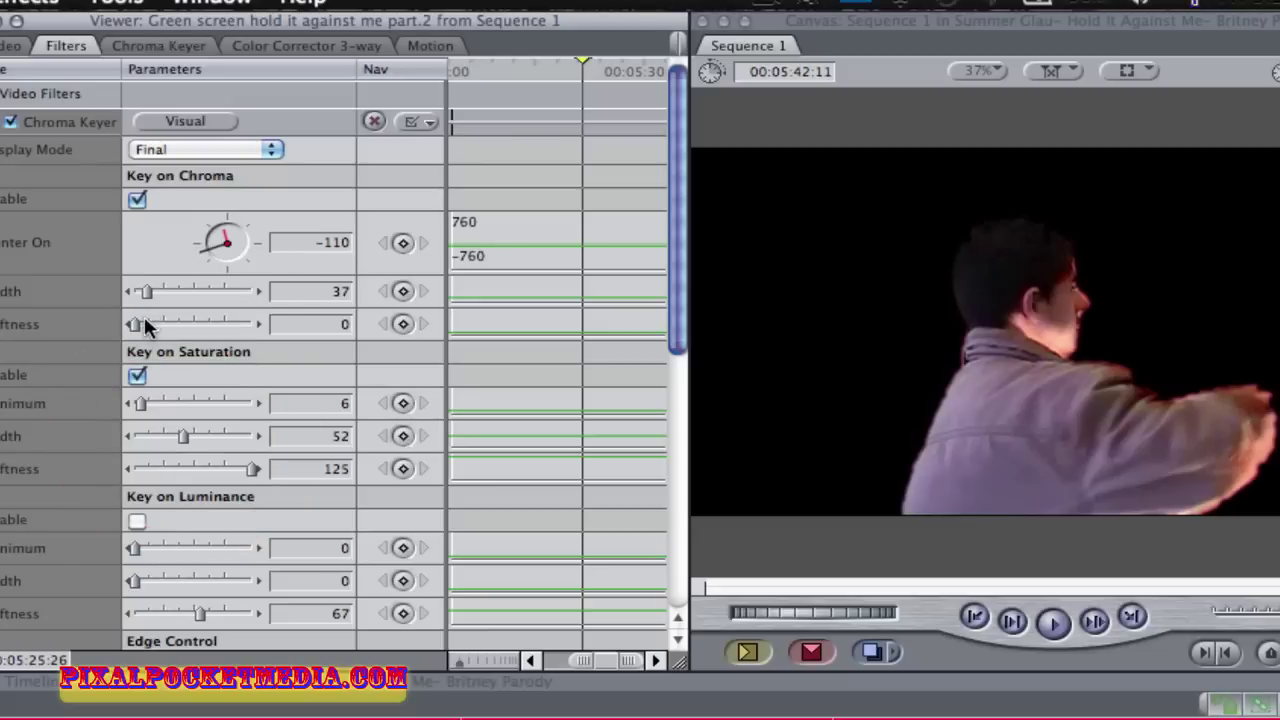
mouse_move(138, 328)
left_mouse_down()
mouse_move(171, 328)
mouse_move(157, 330)
left_mouse_up()
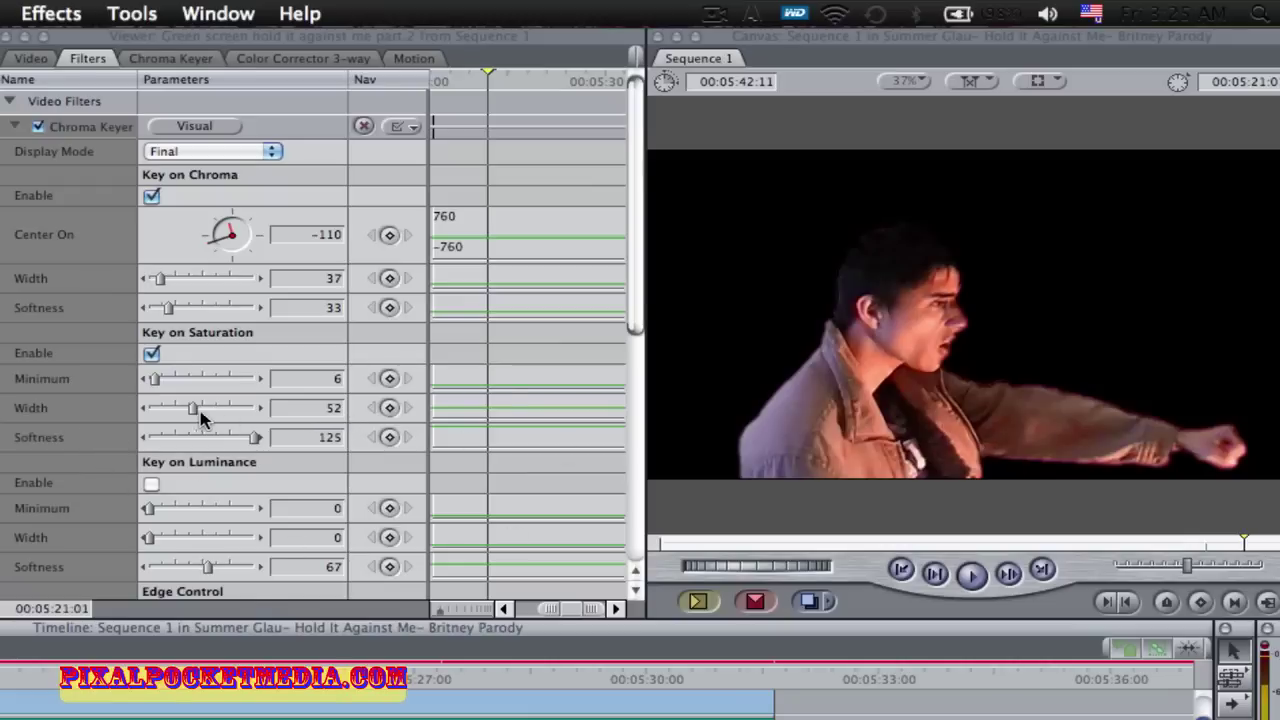
left_click_drag(192, 409, 341, 406)
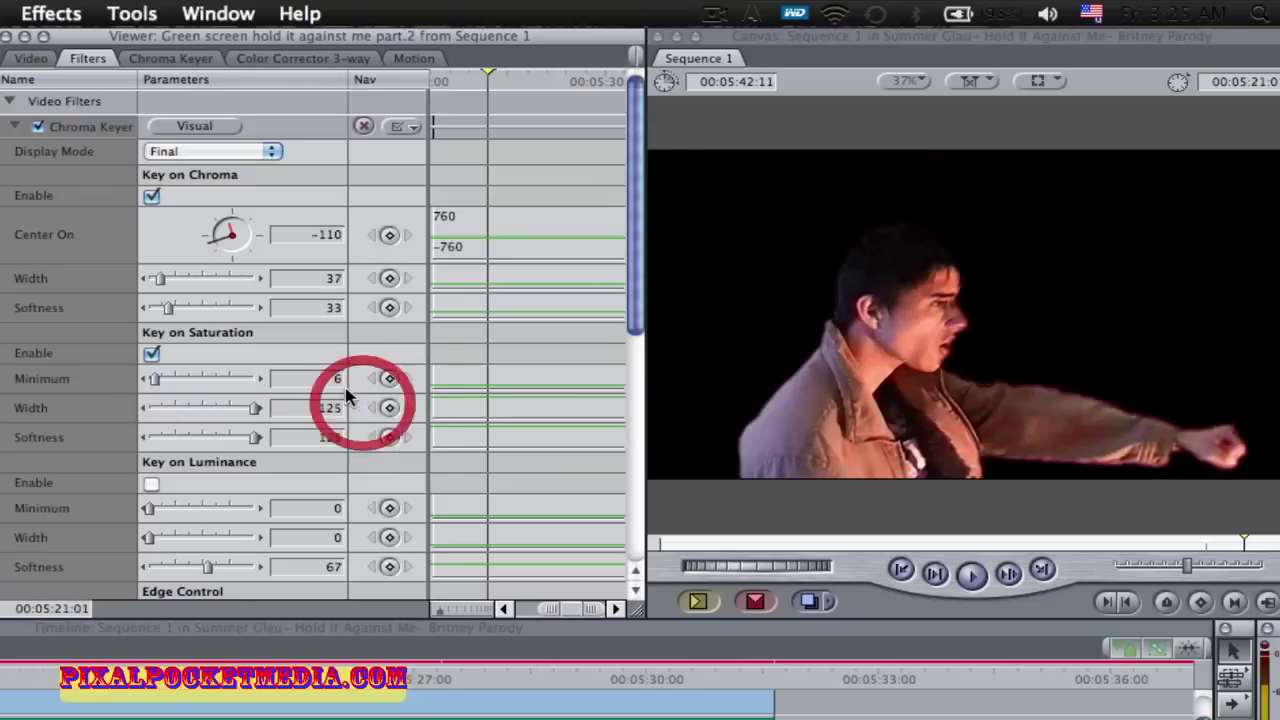
Move the Warp Effect.wmv clip back beneath the green screen clip so that both start together.
left_click_drag(460, 719, 479, 719)
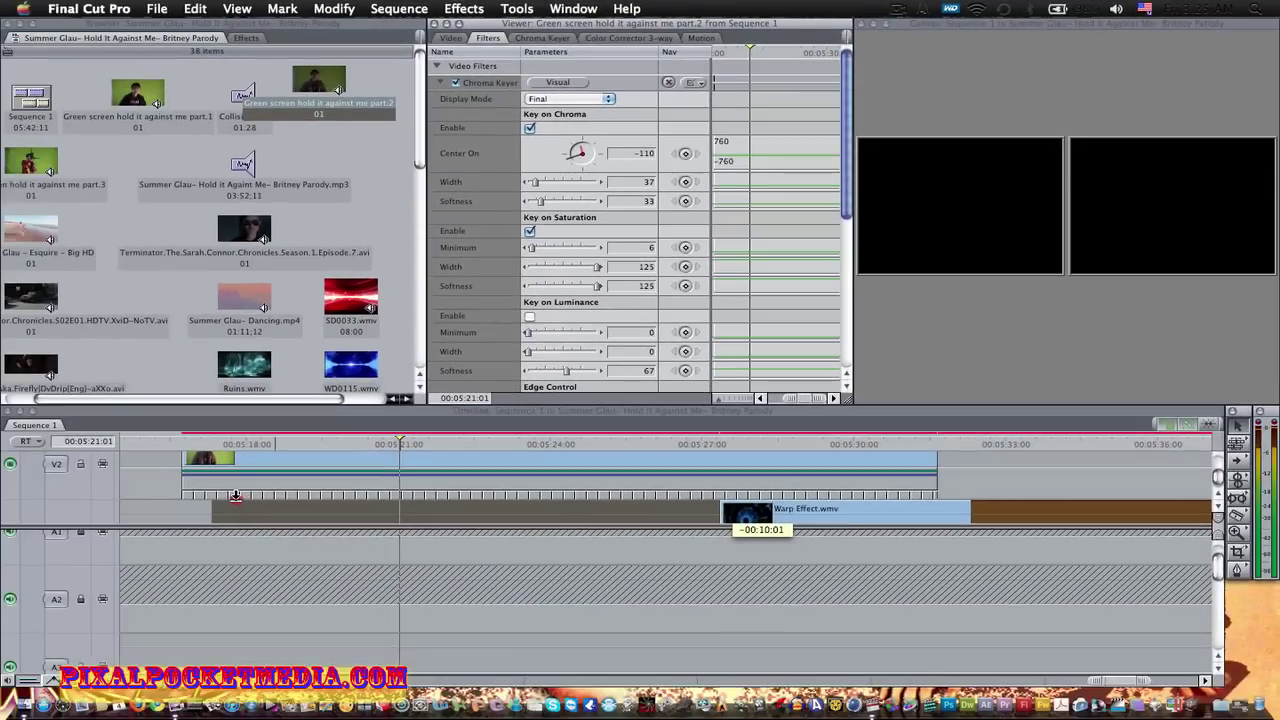
mouse_move(235, 496)
left_mouse_down()
mouse_move(194, 507)
mouse_move(242, 509)
left_mouse_up()
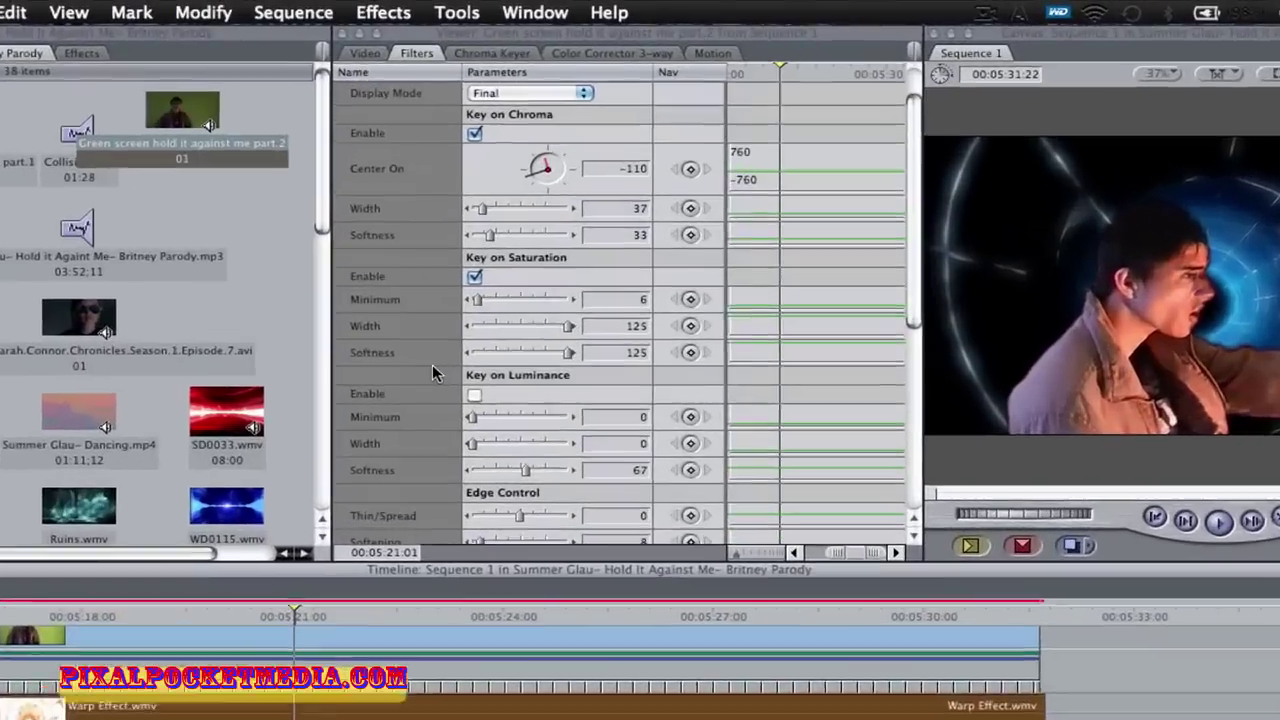
scroll(470, 330, "down", 5)
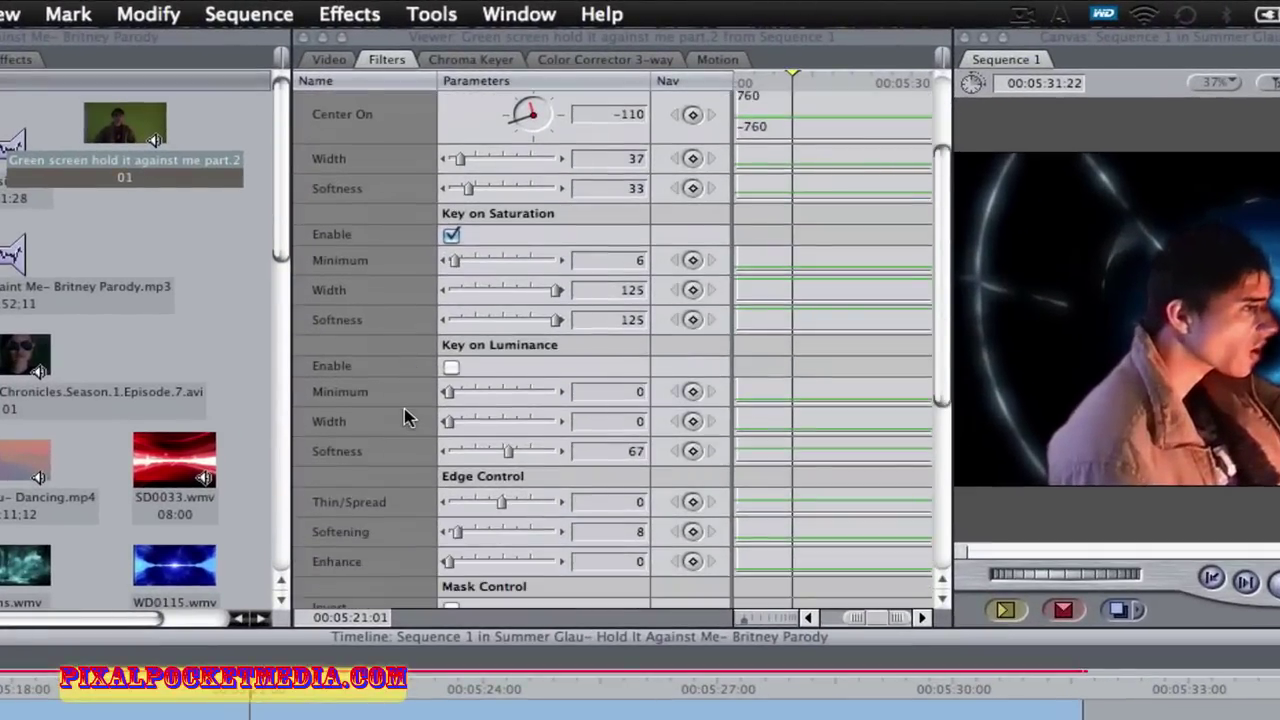
Set the Chroma Keyer's edge enhance to 4 and, after trying 10, its edge softening to 6.
left_click_drag(450, 513, 457, 483)
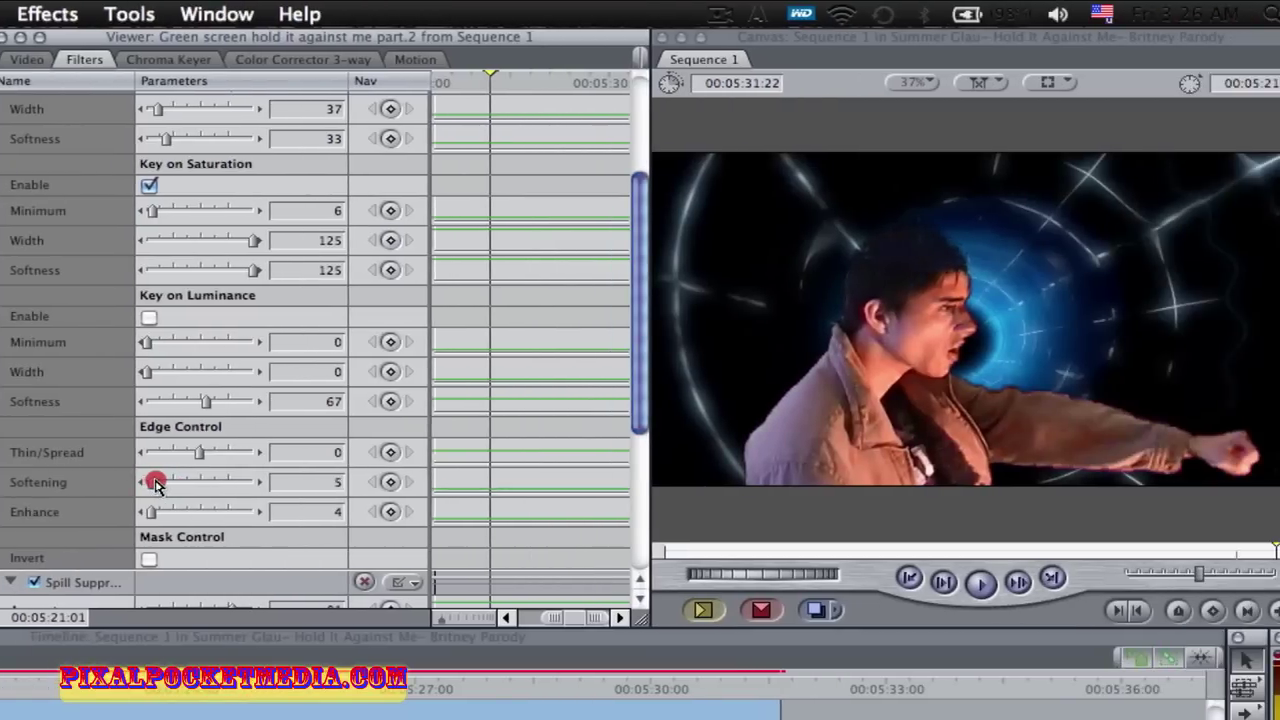
left_click_drag(155, 483, 159, 483)
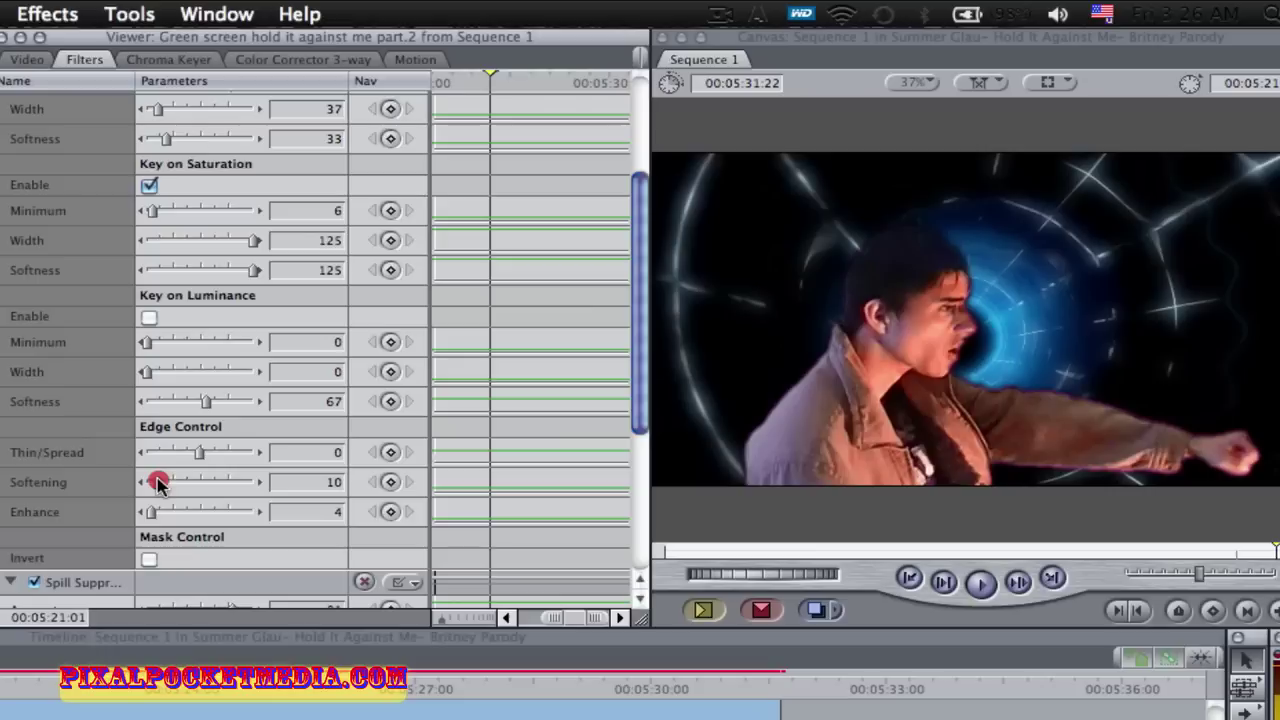
left_click_drag(155, 484, 153, 484)
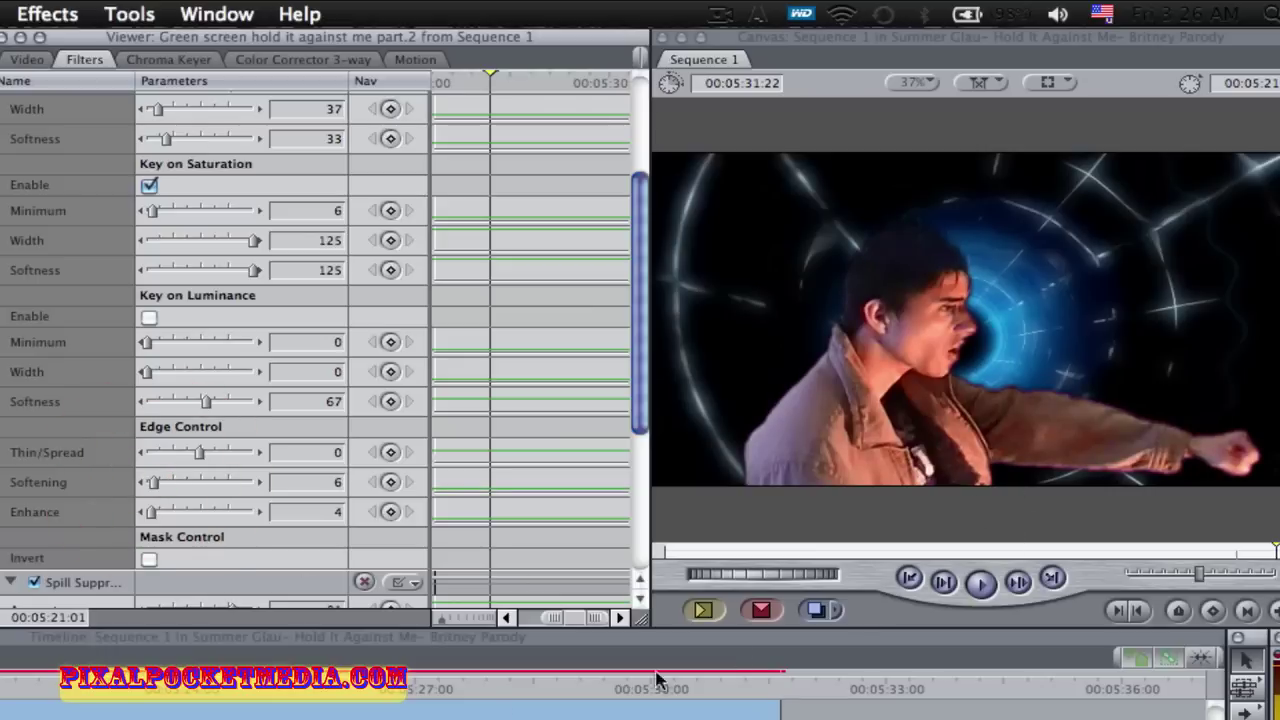
At 00:05:26:05, set the Chroma Keyer's luminance minimum to 14 and width to 9, and try the luminance key before disabling it again.
left_click(350, 703)
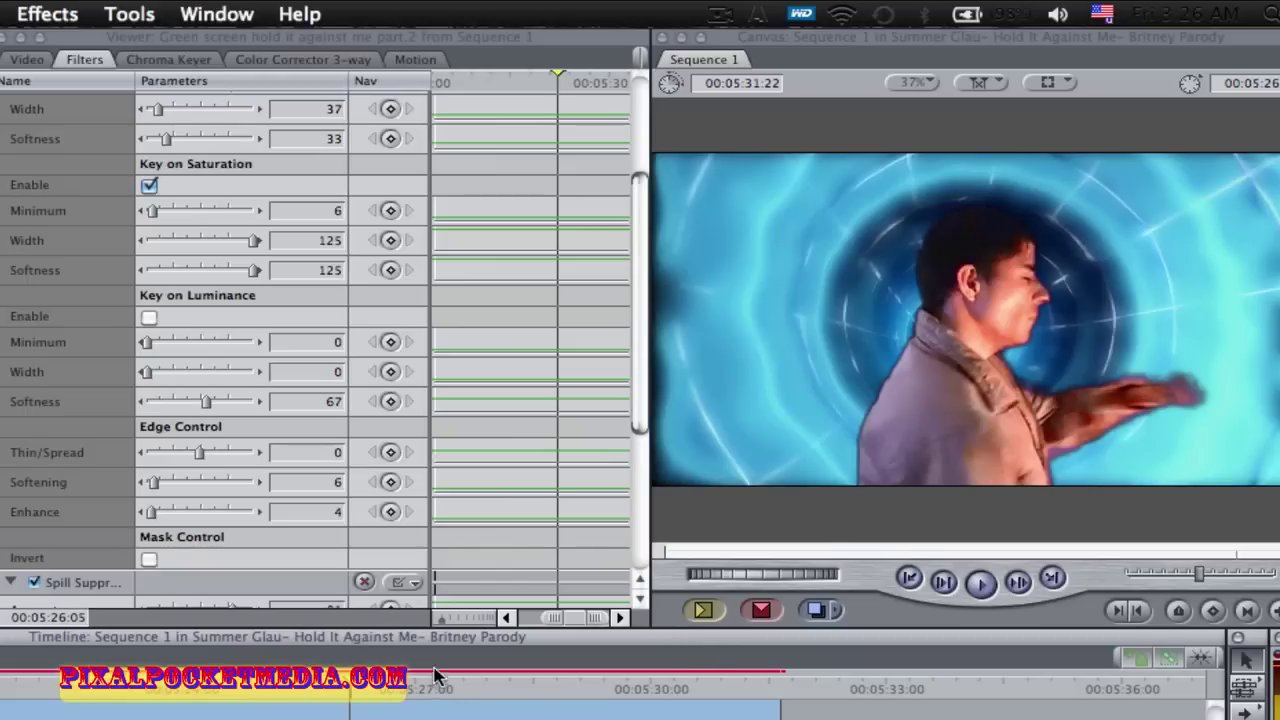
mouse_move(150, 372)
left_mouse_down()
mouse_move(163, 371)
mouse_move(158, 341)
left_mouse_up()
left_click(155, 341)
left_click(151, 317)
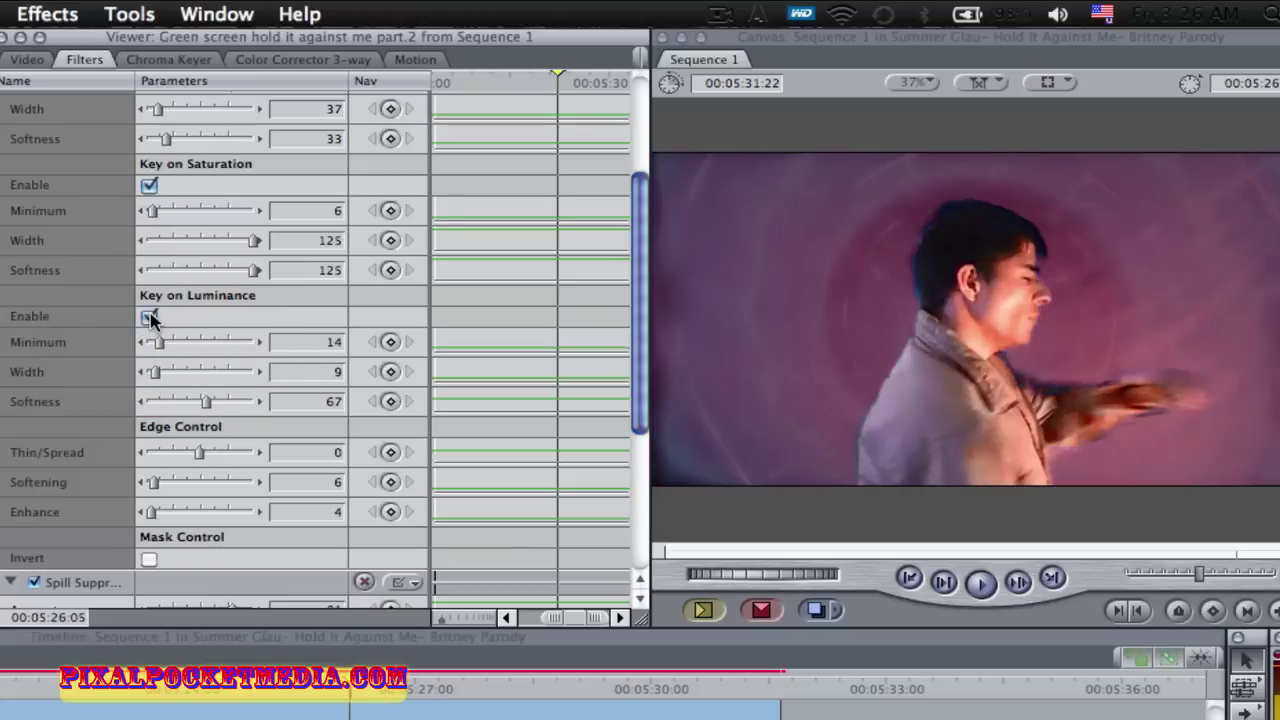
left_click(151, 317)
Readjust the Chroma Keyer's chroma softness, trying a higher amount before lowering it again.
scroll(78, 388, "up", 5)
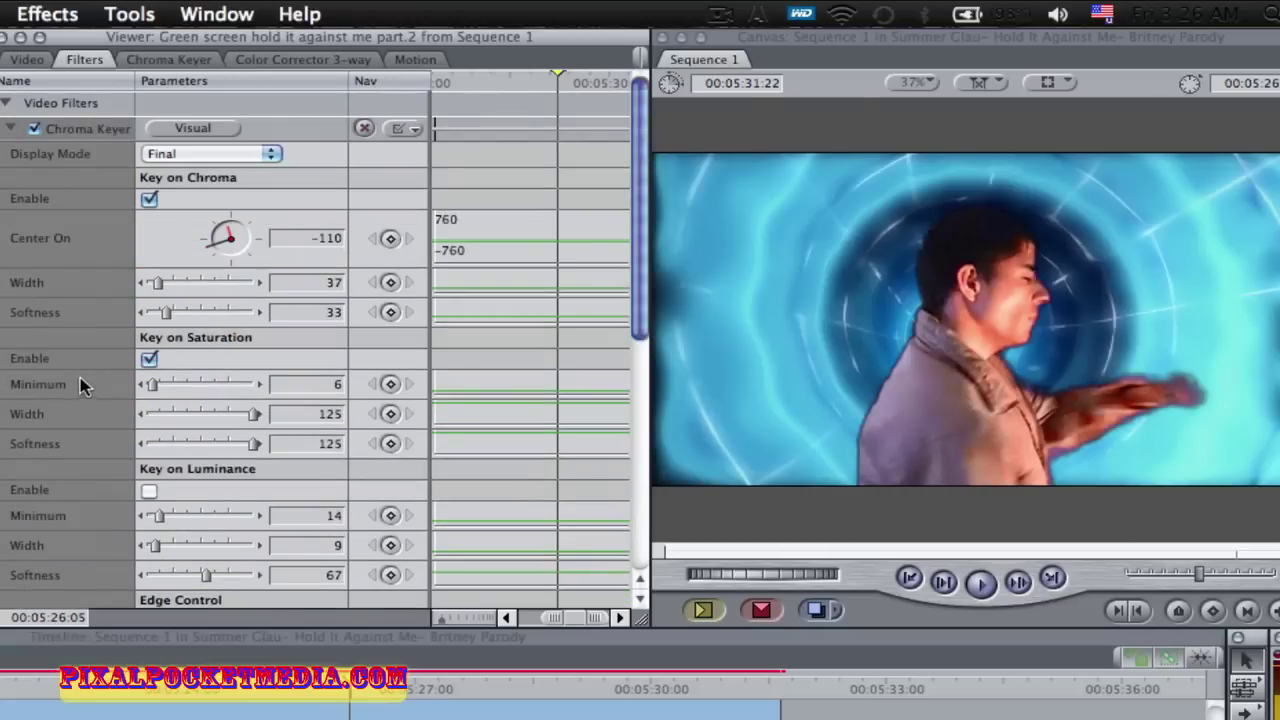
left_click_drag(167, 313, 172, 315)
mouse_move(186, 316)
left_mouse_down()
mouse_move(150, 315)
mouse_move(160, 310)
left_mouse_up()
Try the De-interlace filter's Lower (Even) and Flicker Filter (max) field options, and restore the field to Upper (Odd).
scroll(86, 305, "down", 10)
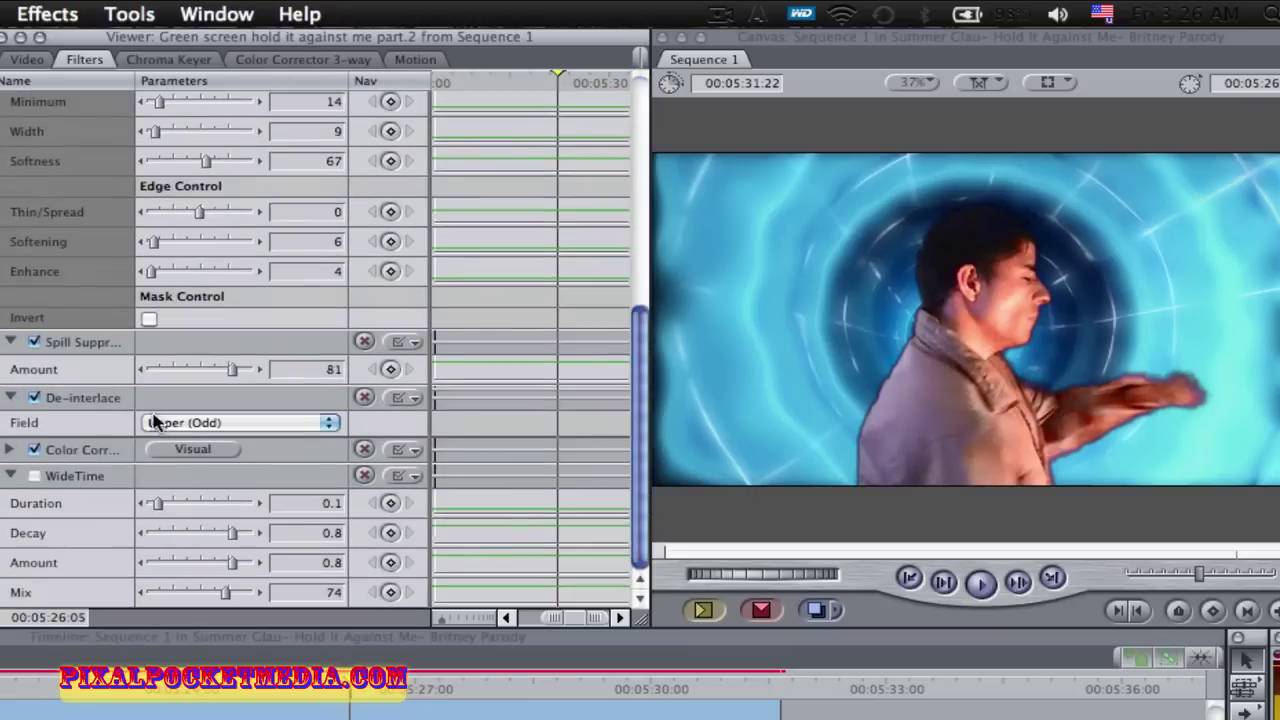
left_click_drag(162, 422, 174, 444)
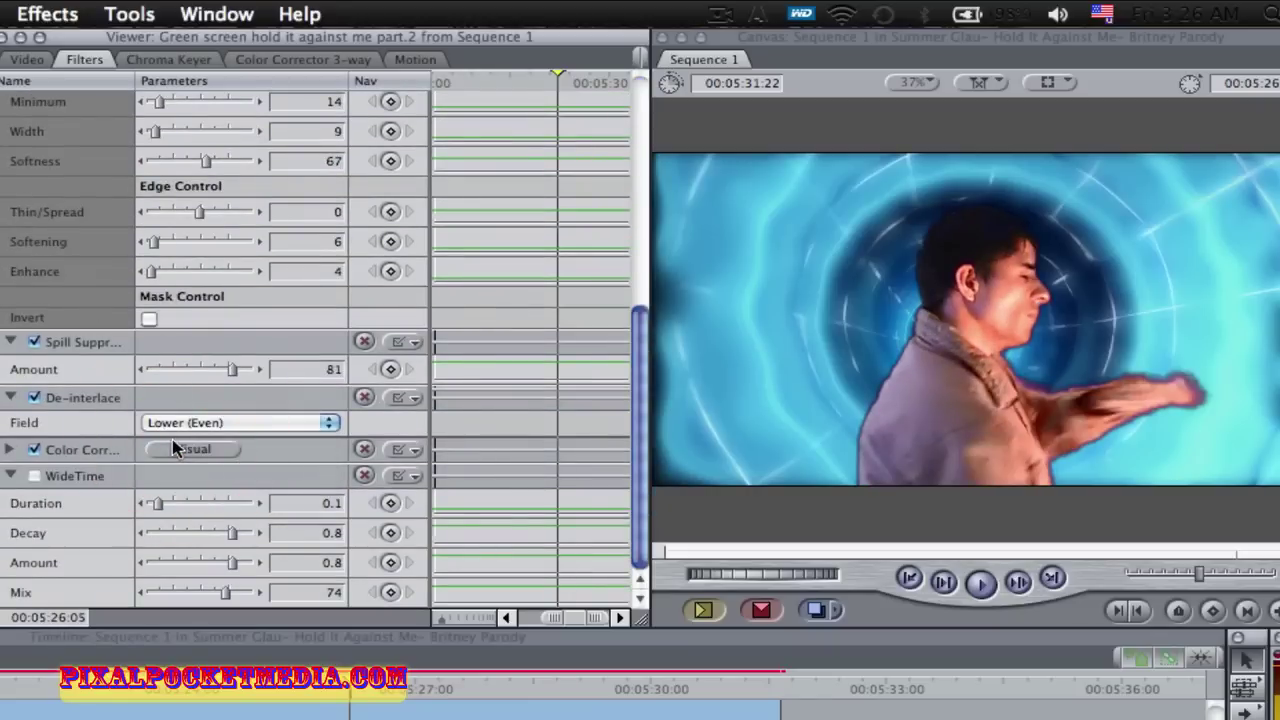
left_click(178, 422)
left_click(196, 406)
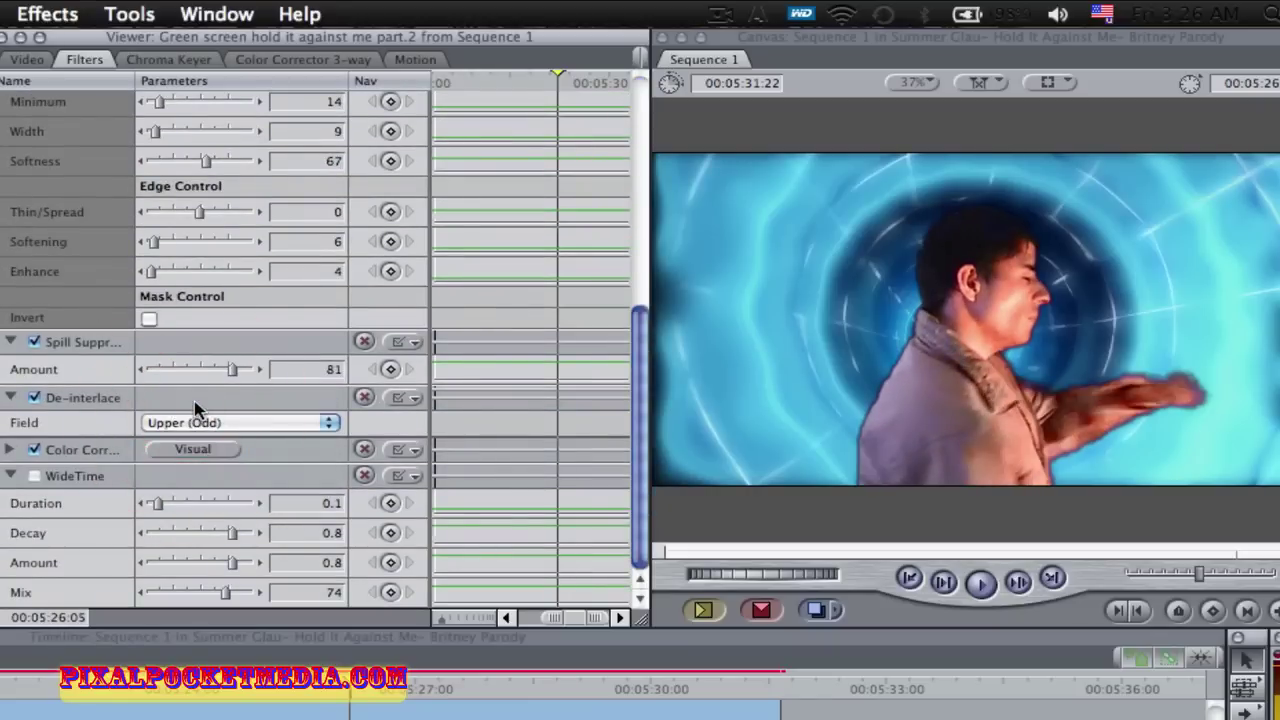
left_click(186, 430)
left_click(193, 491)
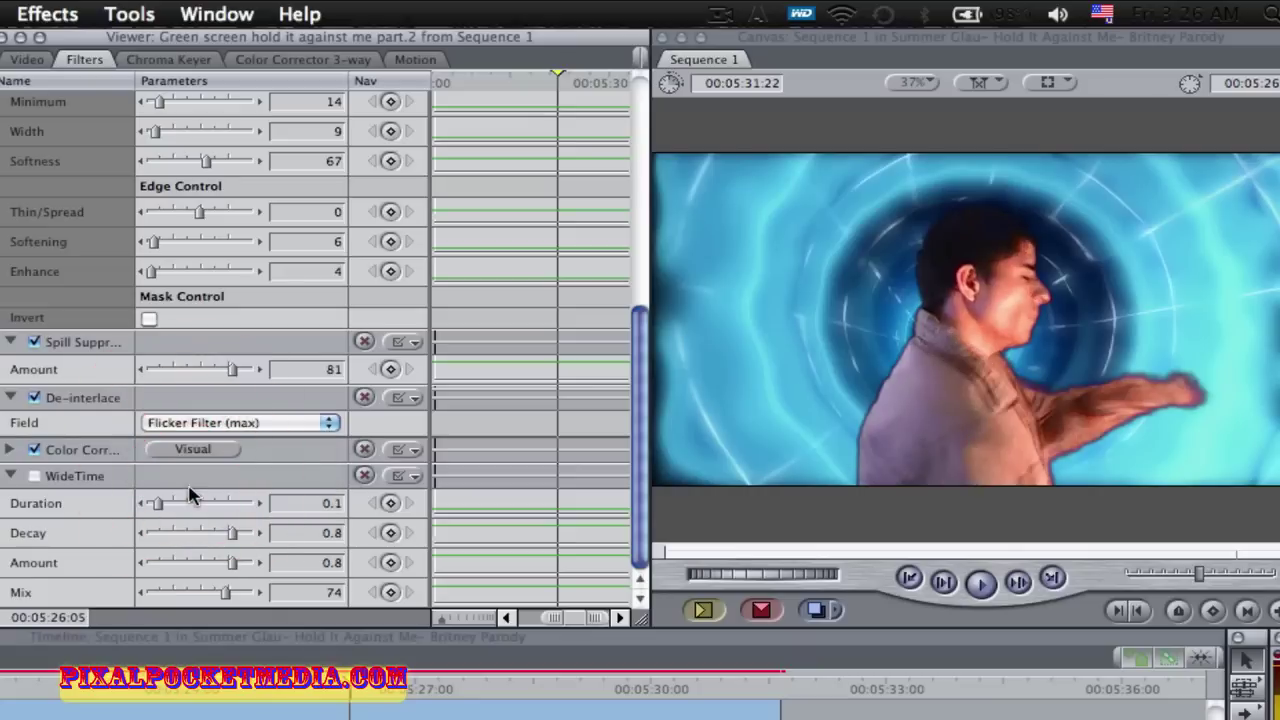
left_click(190, 424)
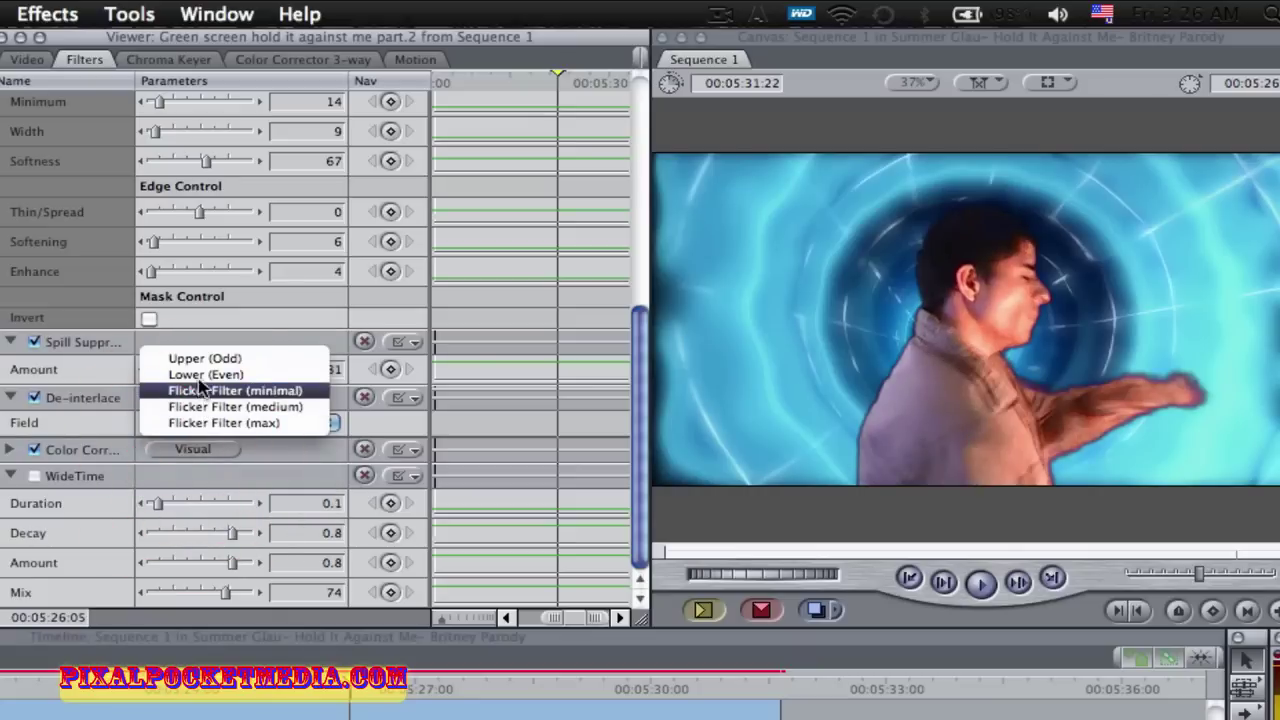
left_click(203, 375)
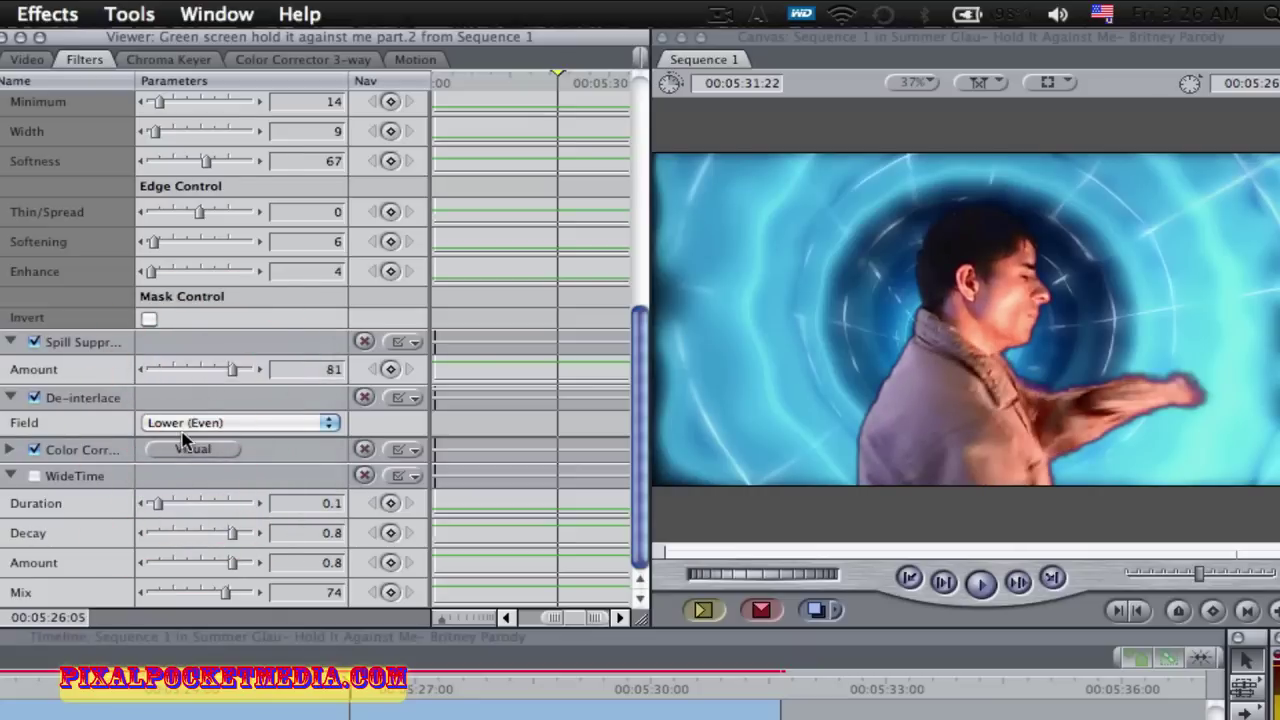
left_click(186, 424)
left_click(191, 406)
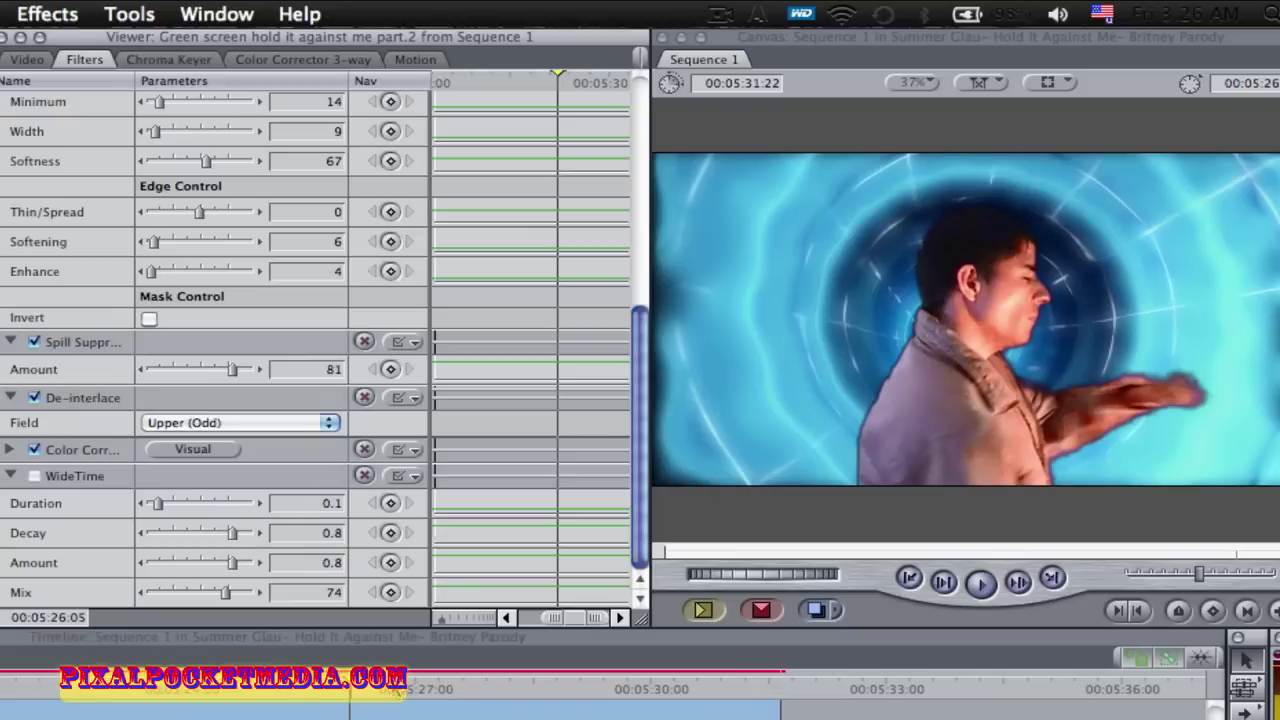
At 00:05:28:13, darken the blacks slightly and brighten the mids slightly in the green screen clip's Color Corrector 3-way.
left_click(524, 702)
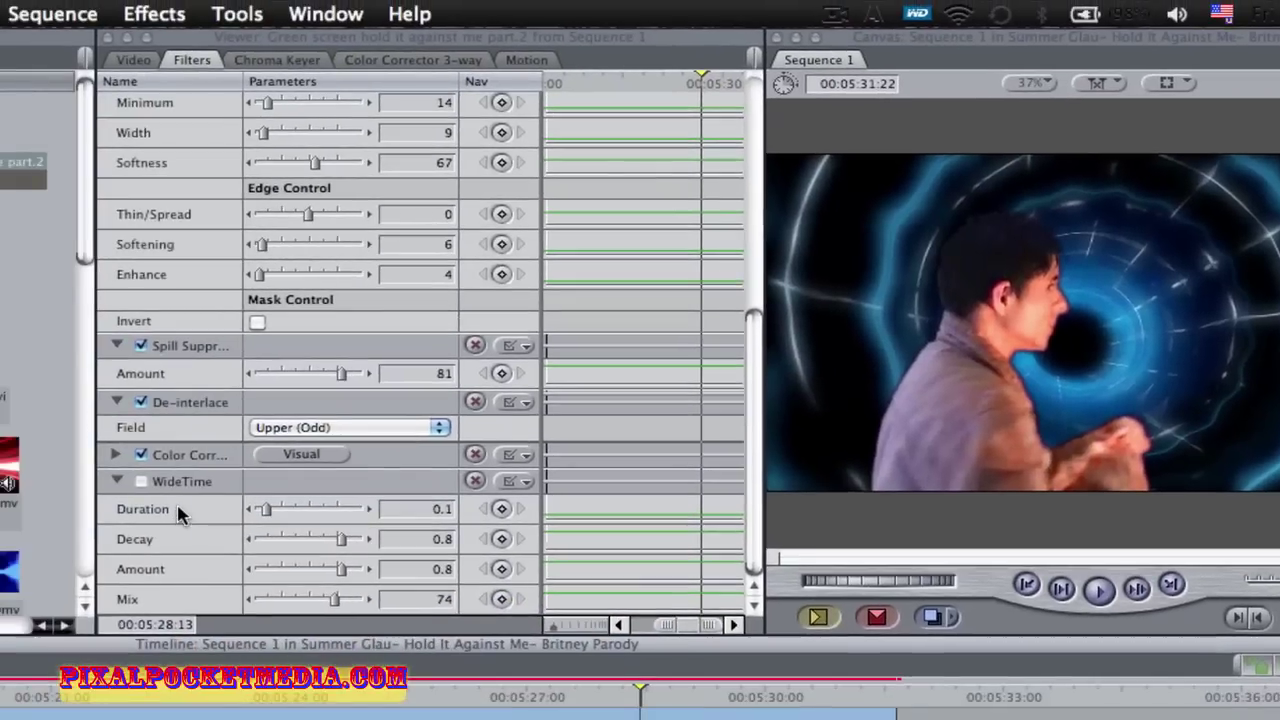
left_click(113, 455)
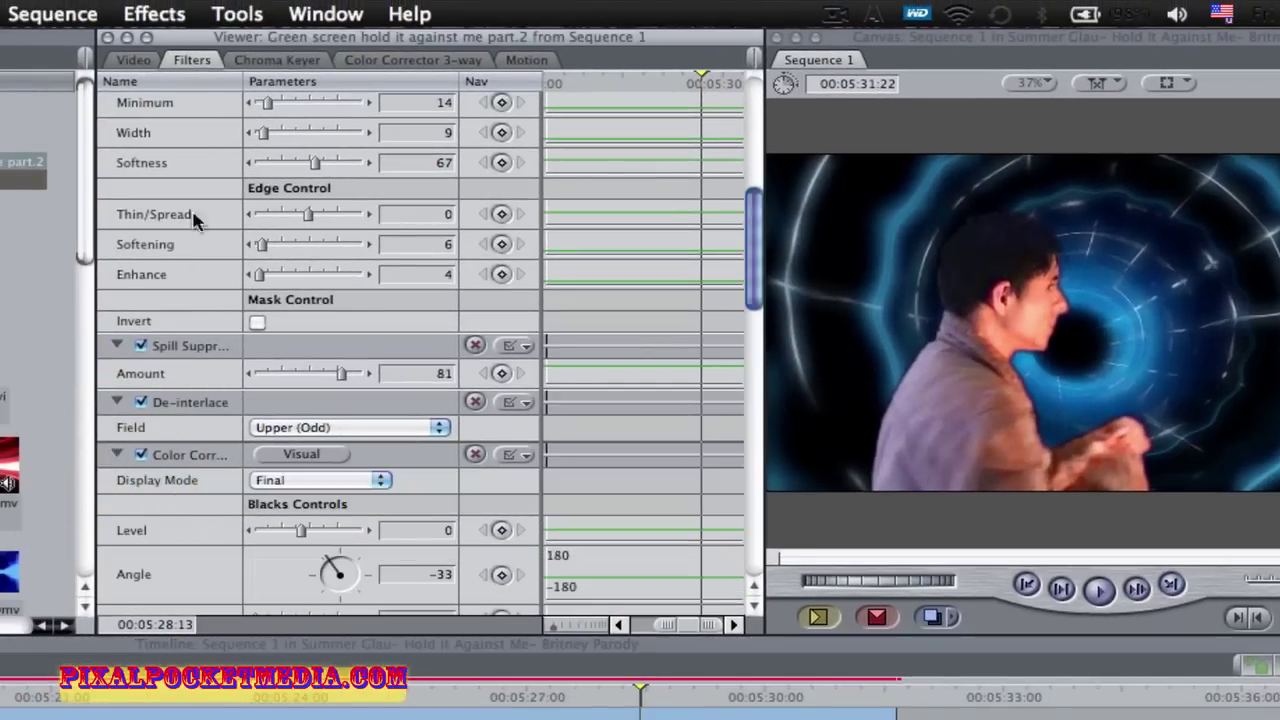
left_click(418, 62)
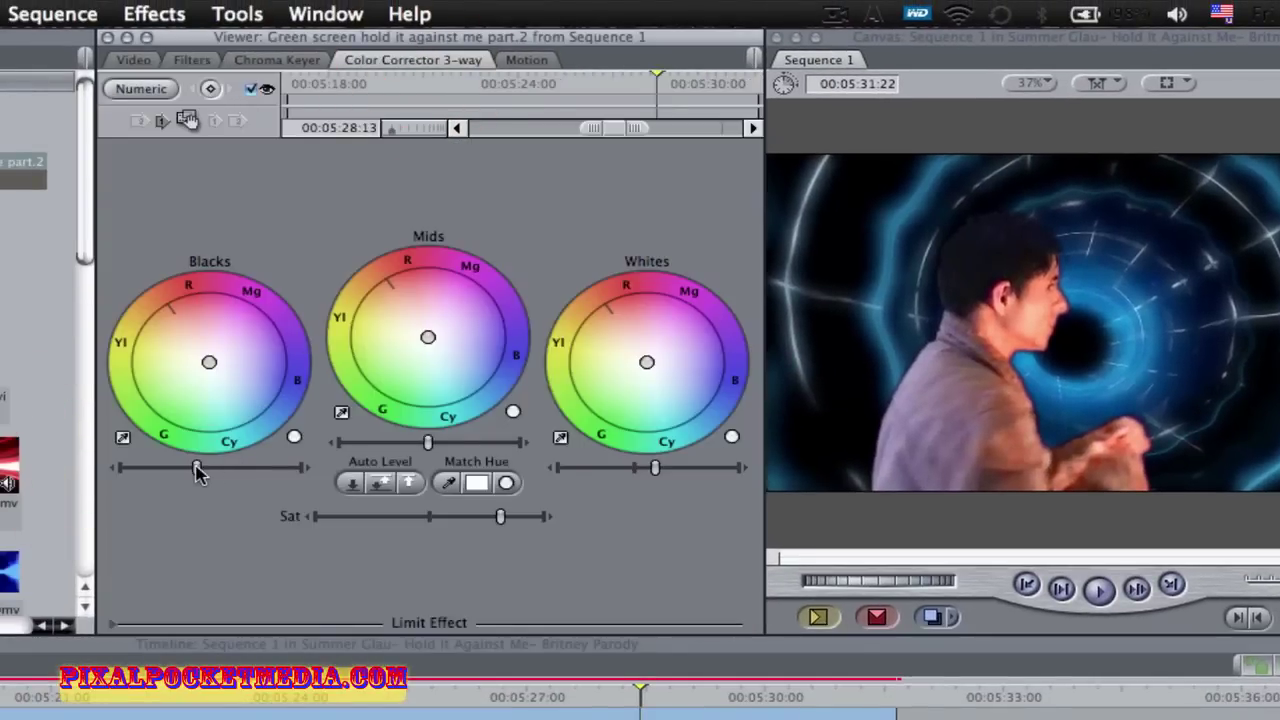
mouse_move(197, 473)
left_mouse_down()
mouse_move(210, 474)
mouse_move(186, 471)
left_mouse_up()
left_click_drag(429, 445, 439, 447)
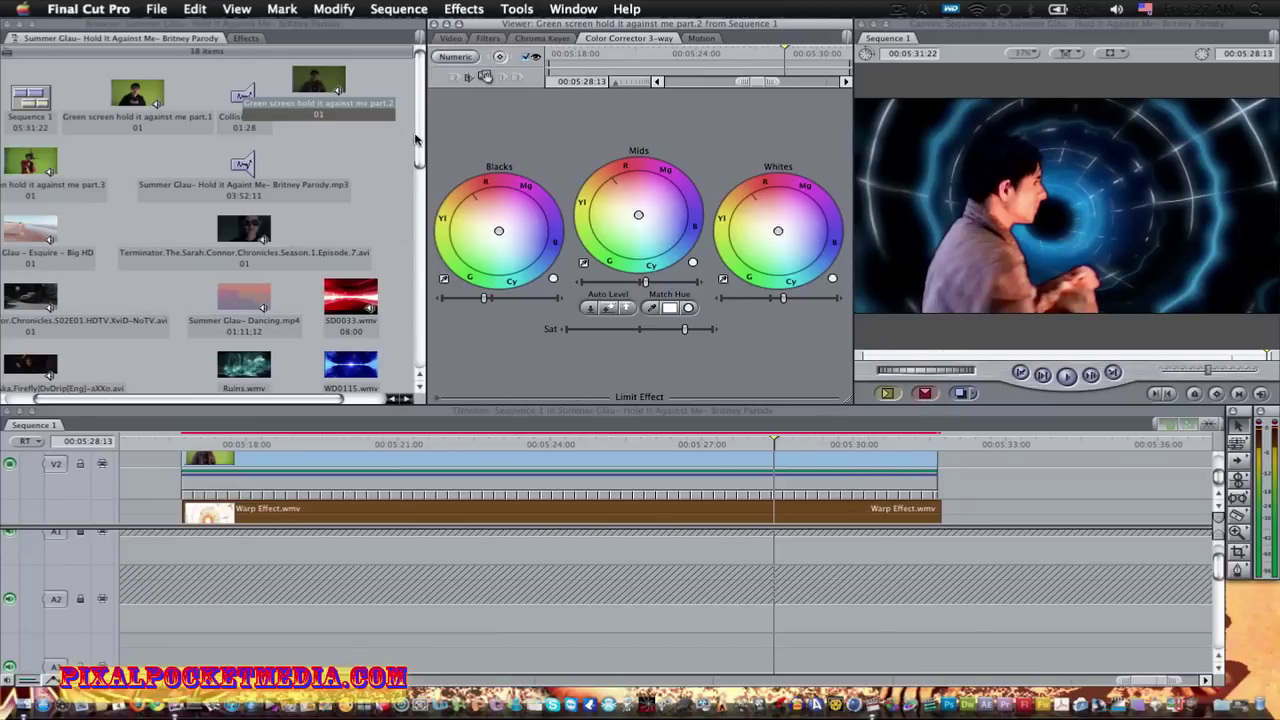
Examine the finished composite at 00:03:14:18 in the sequence as an example of a keyed still image.
left_click_drag(418, 140, 380, 248)
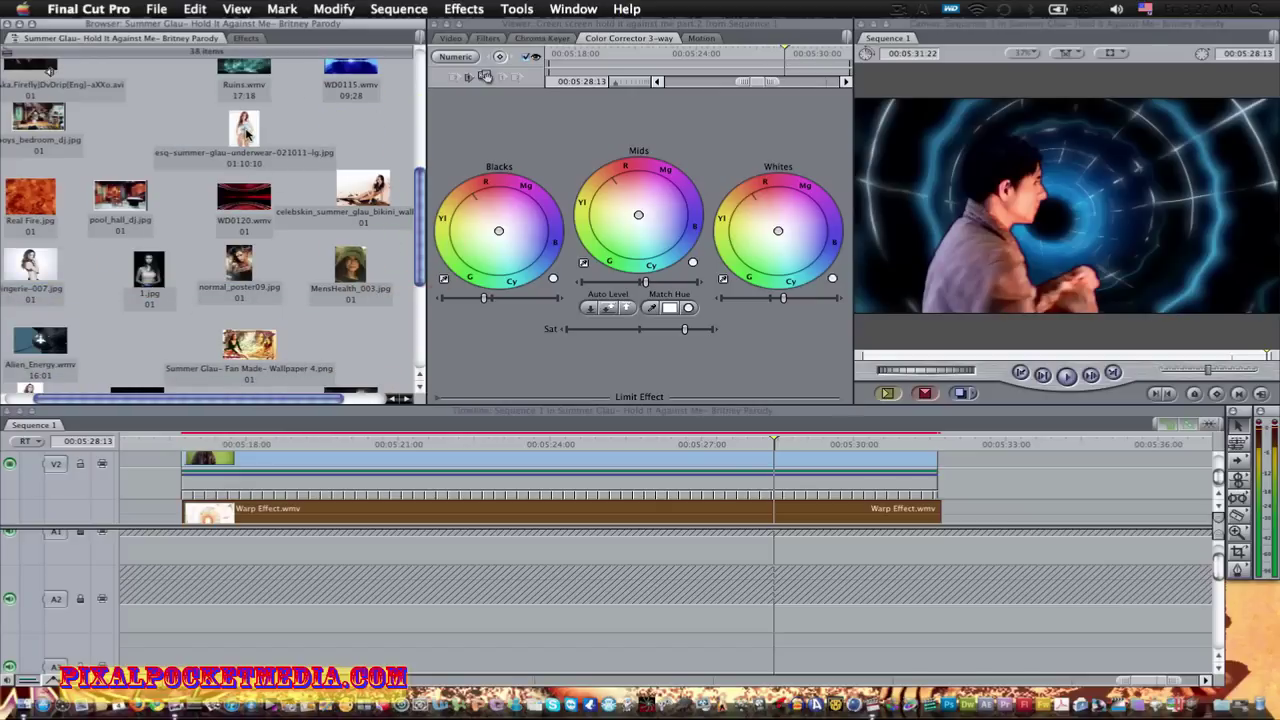
left_click_drag(1147, 680, 745, 678)
left_click(912, 441)
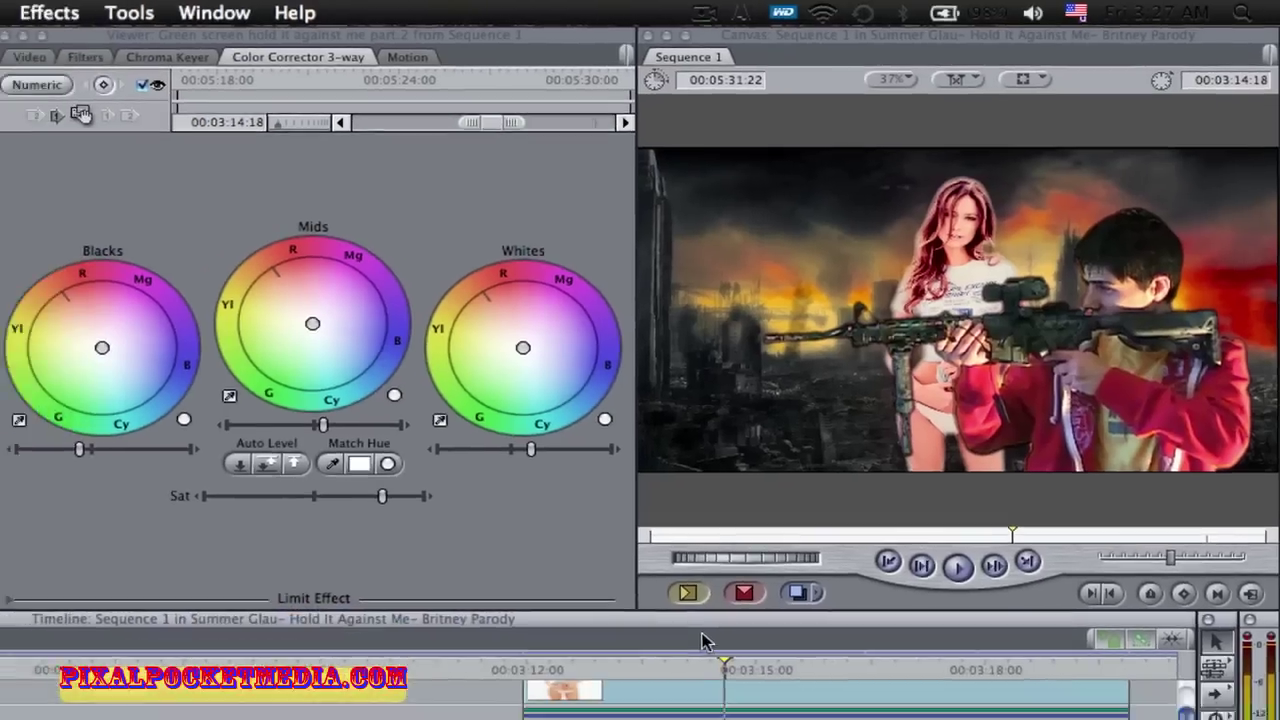
Place esq-summer-glau-underwear-021011-lg.jpg from the project on the track beneath the green screen clip.
scroll(600, 560, "right", 15)
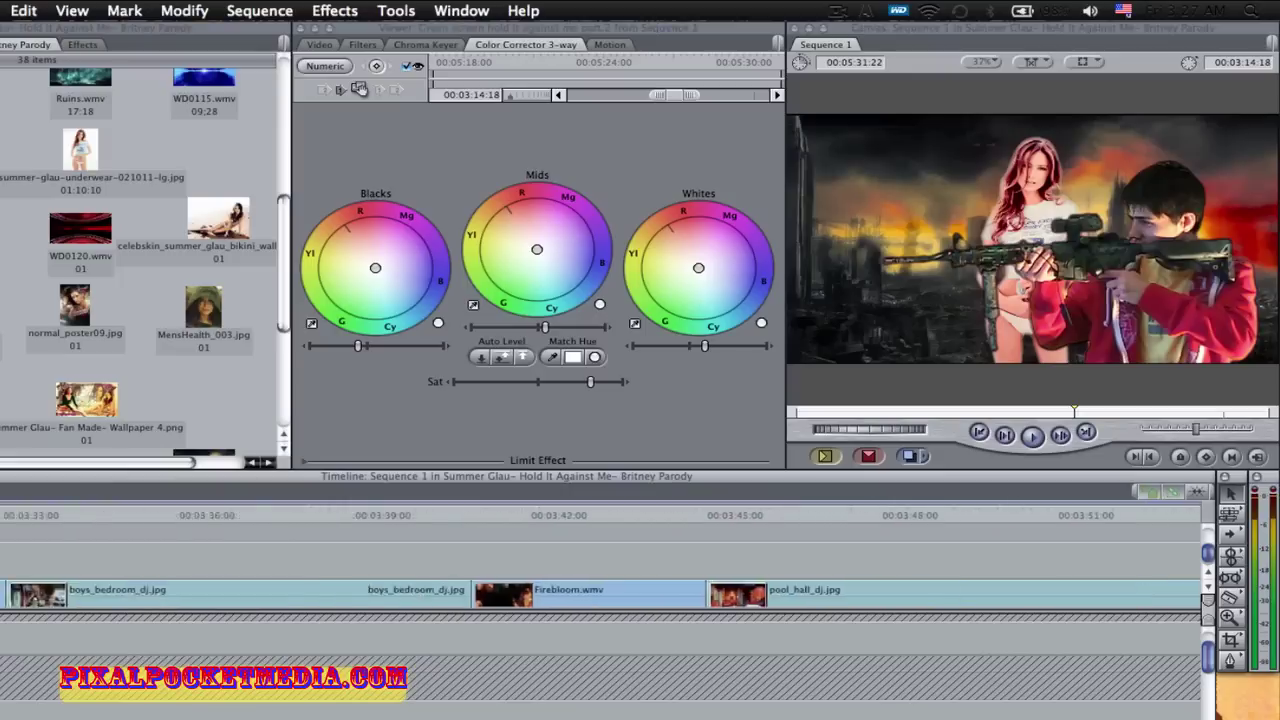
scroll(600, 560, "right", 4)
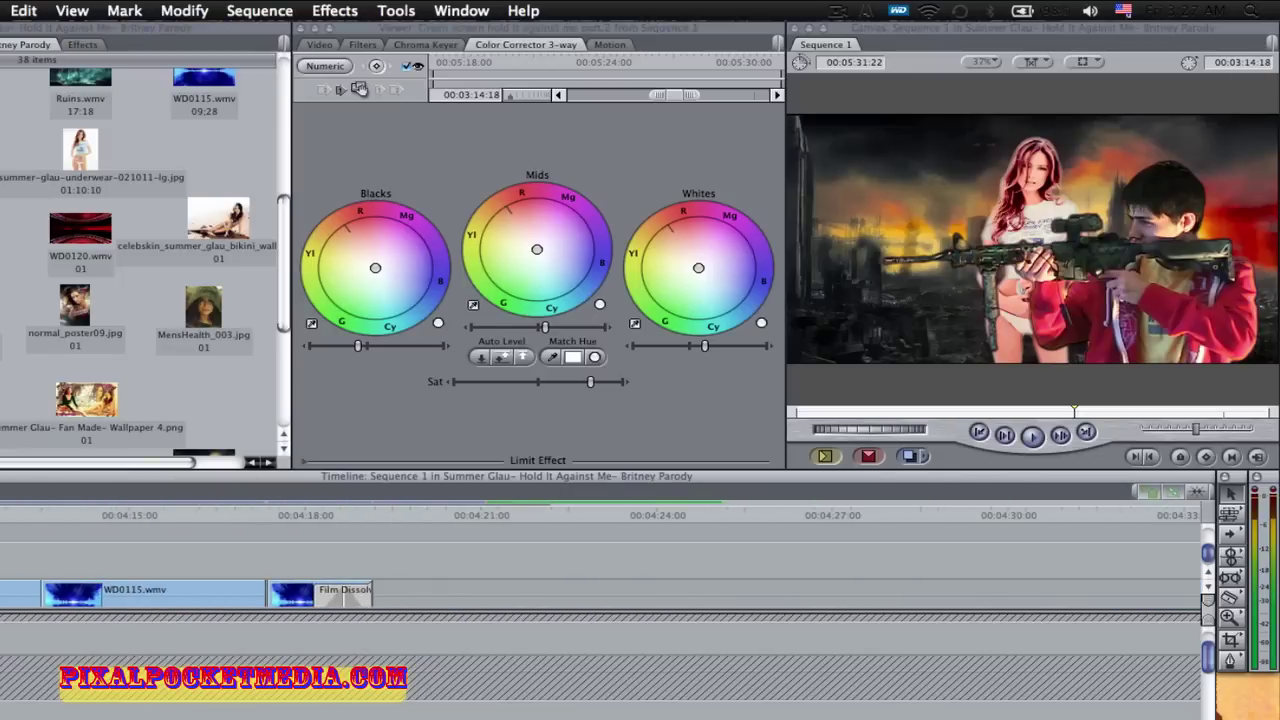
left_click_drag(80, 150, 610, 592)
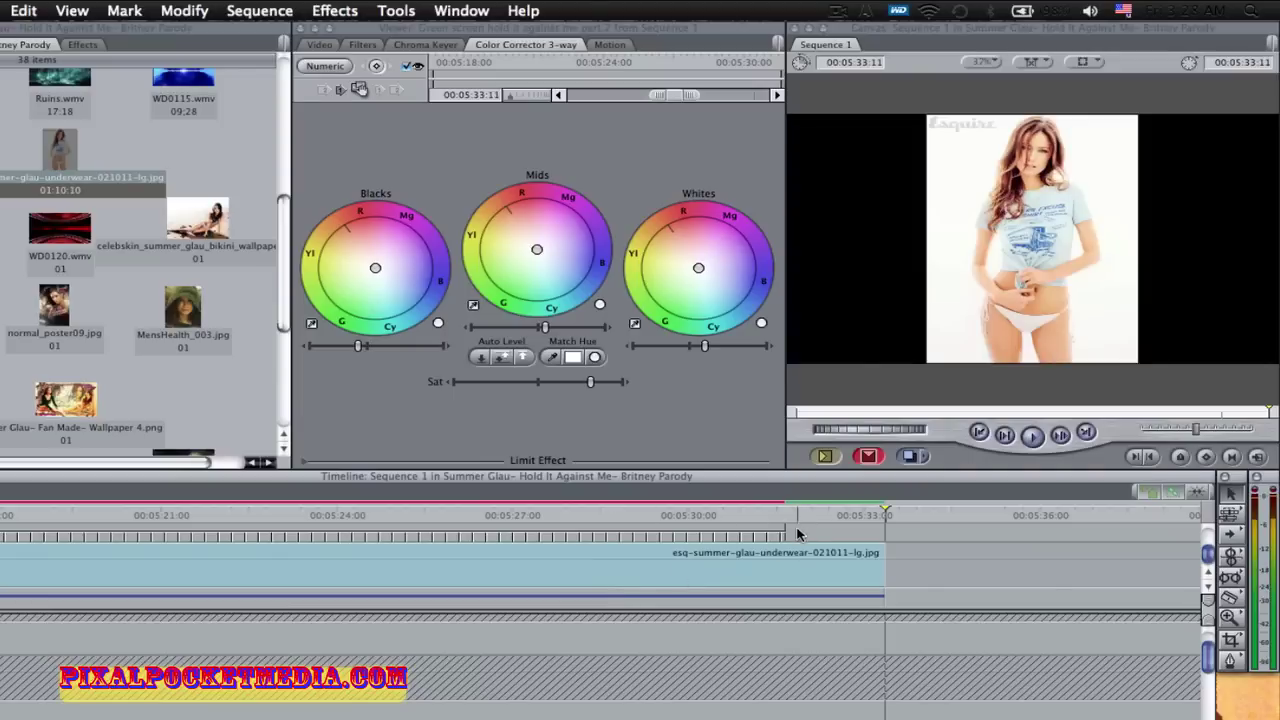
key("super+z")
key("shift+super+z")
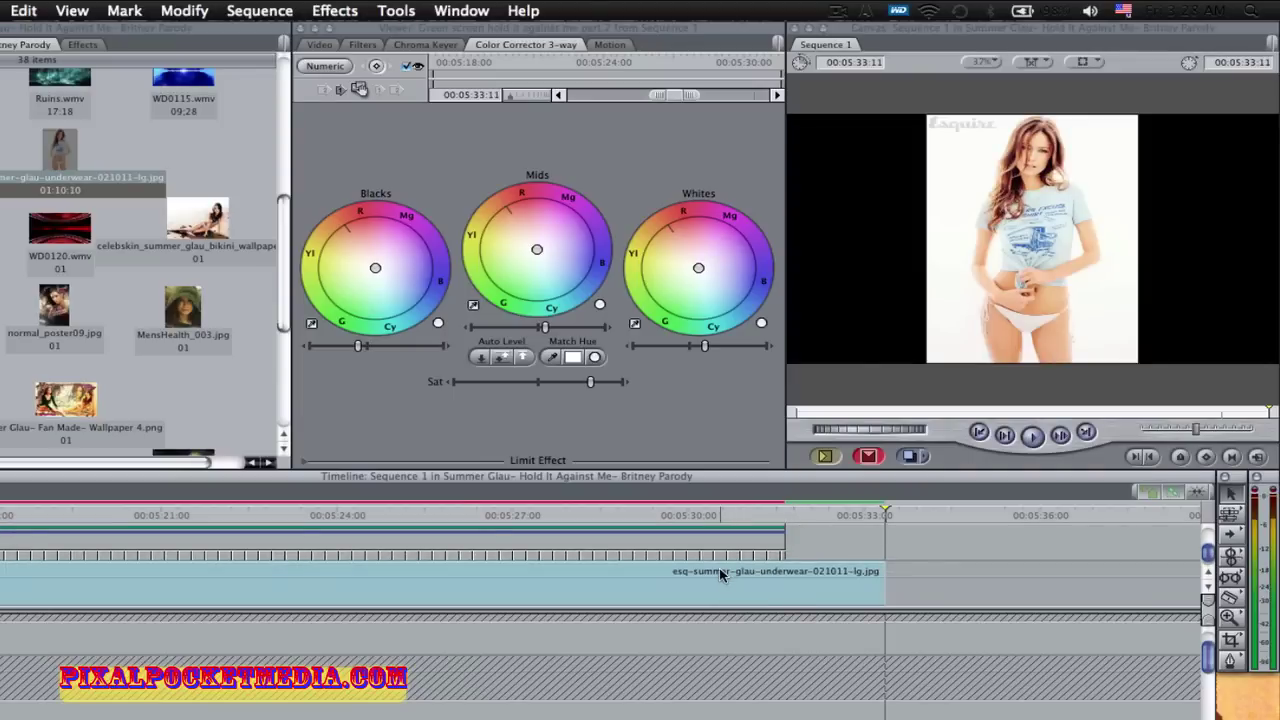
Remove the long front part of the image clip, move the remainder beneath the green screen clip, and extend it to the same end.
right_click(565, 587)
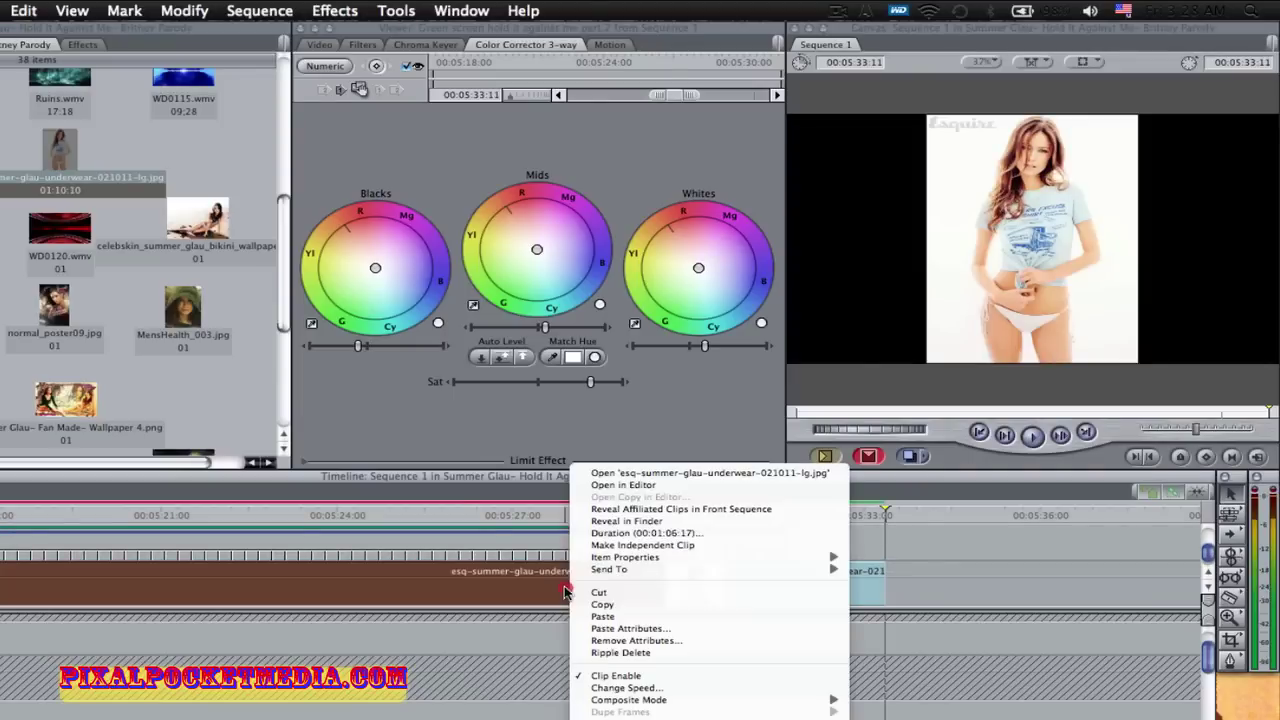
left_click(600, 605)
left_click_drag(672, 580, 195, 580)
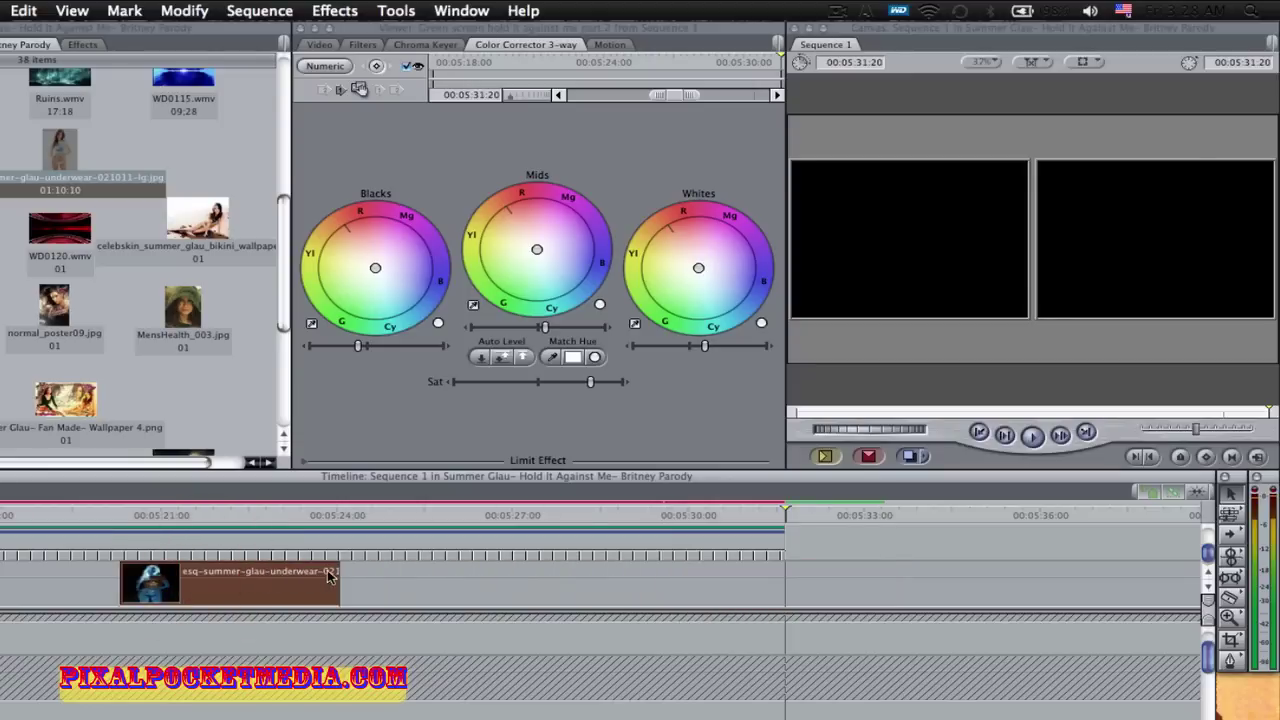
left_click_drag(338, 577, 786, 577)
Preview the image clip at 00:05:25:17 and move it out from beneath the green screen clip so that it starts directly after it.
left_click(428, 516)
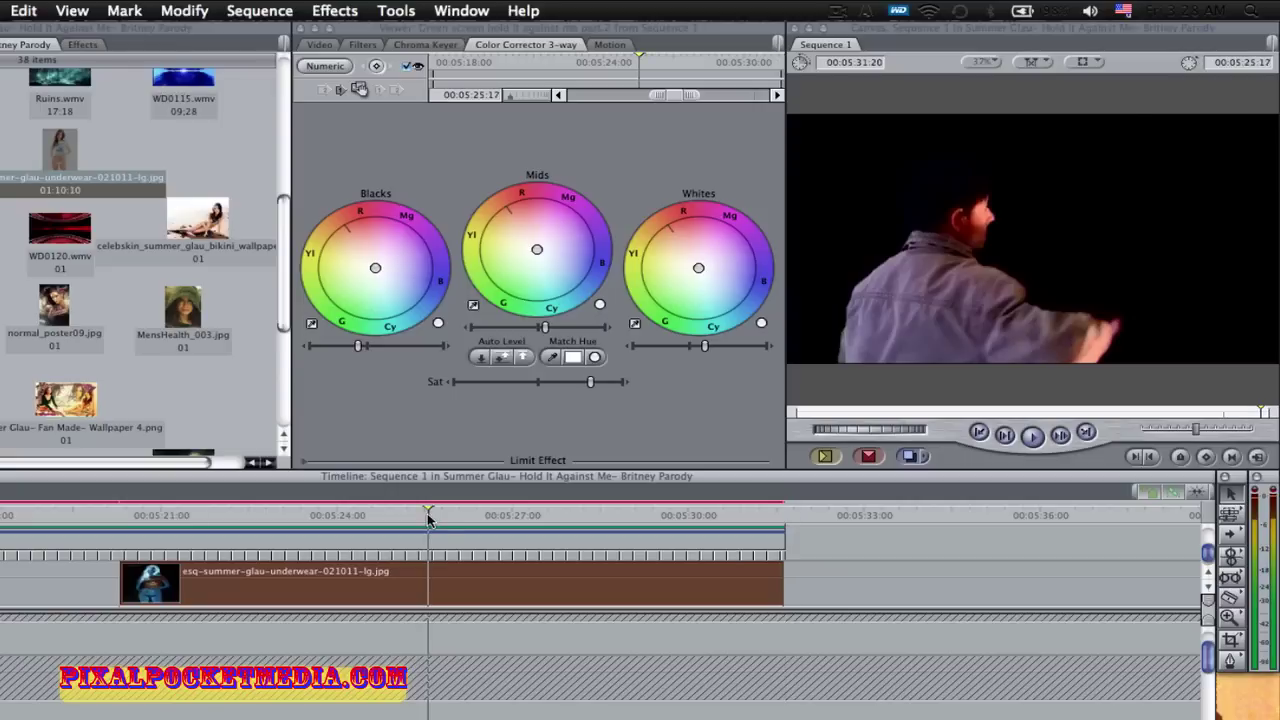
double_click(477, 583)
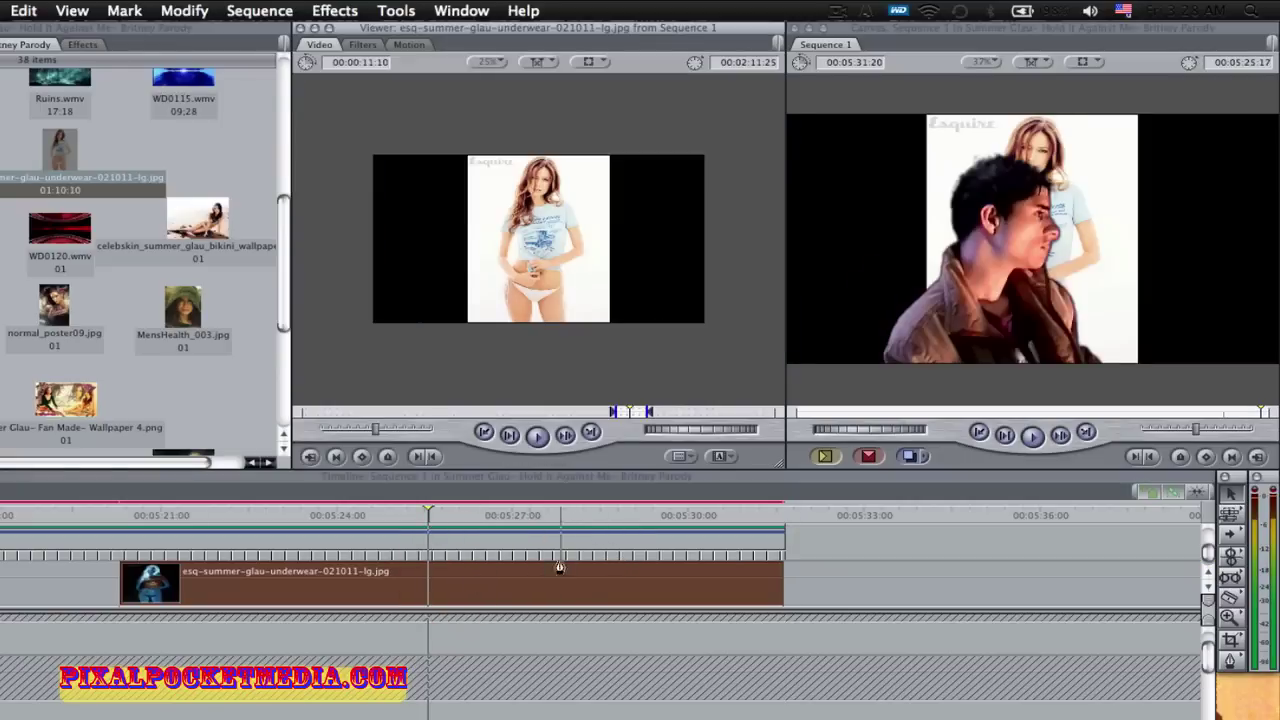
scroll(889, 553, "up", 2)
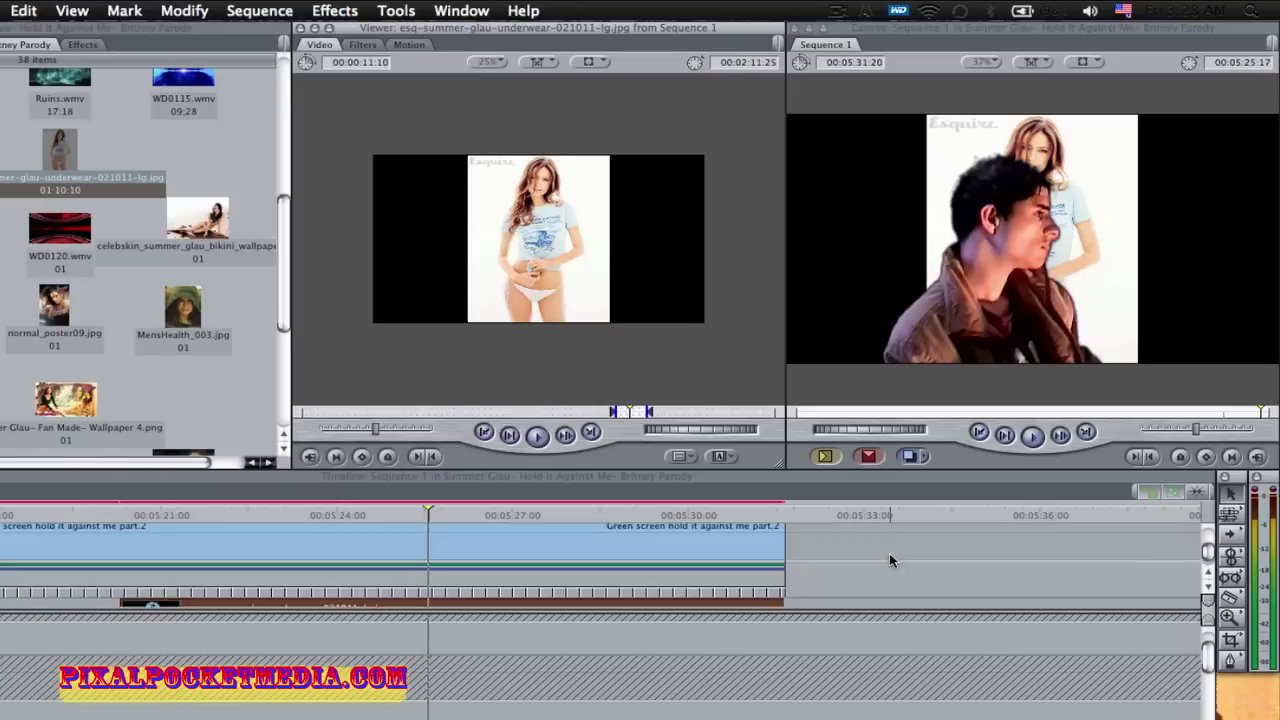
scroll(660, 582, "down", 2)
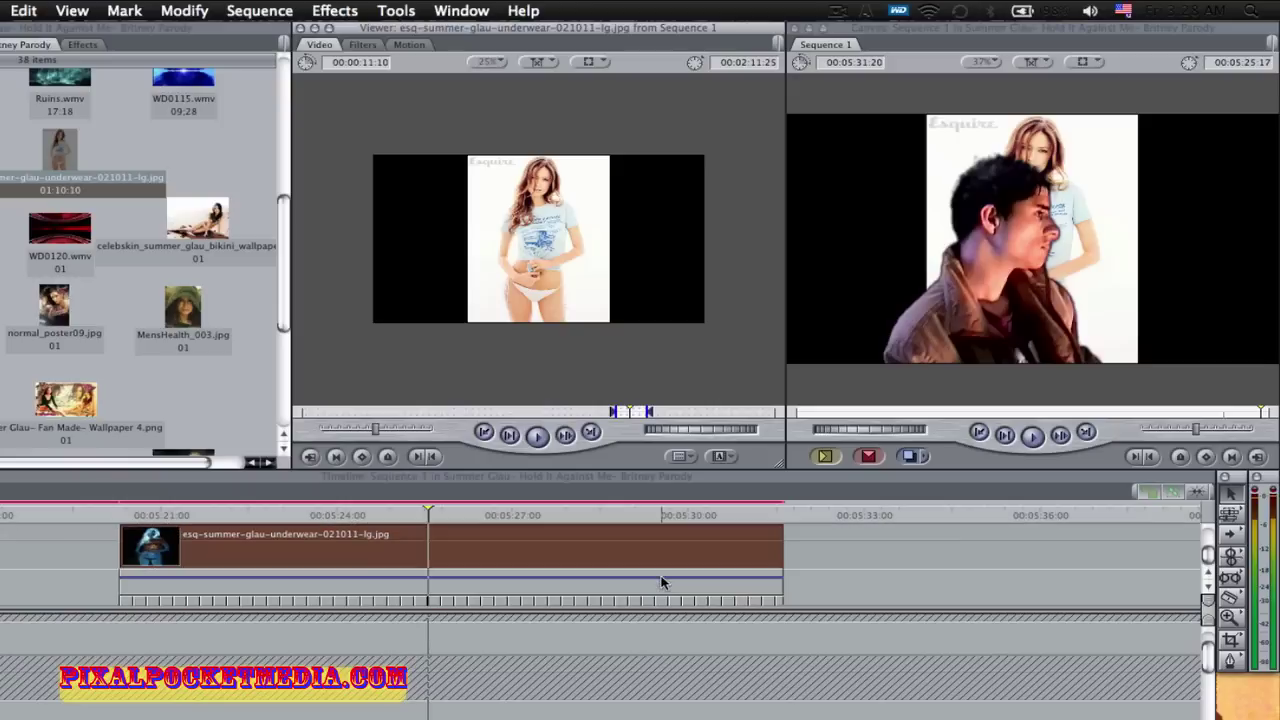
left_click_drag(614, 555, 1195, 547)
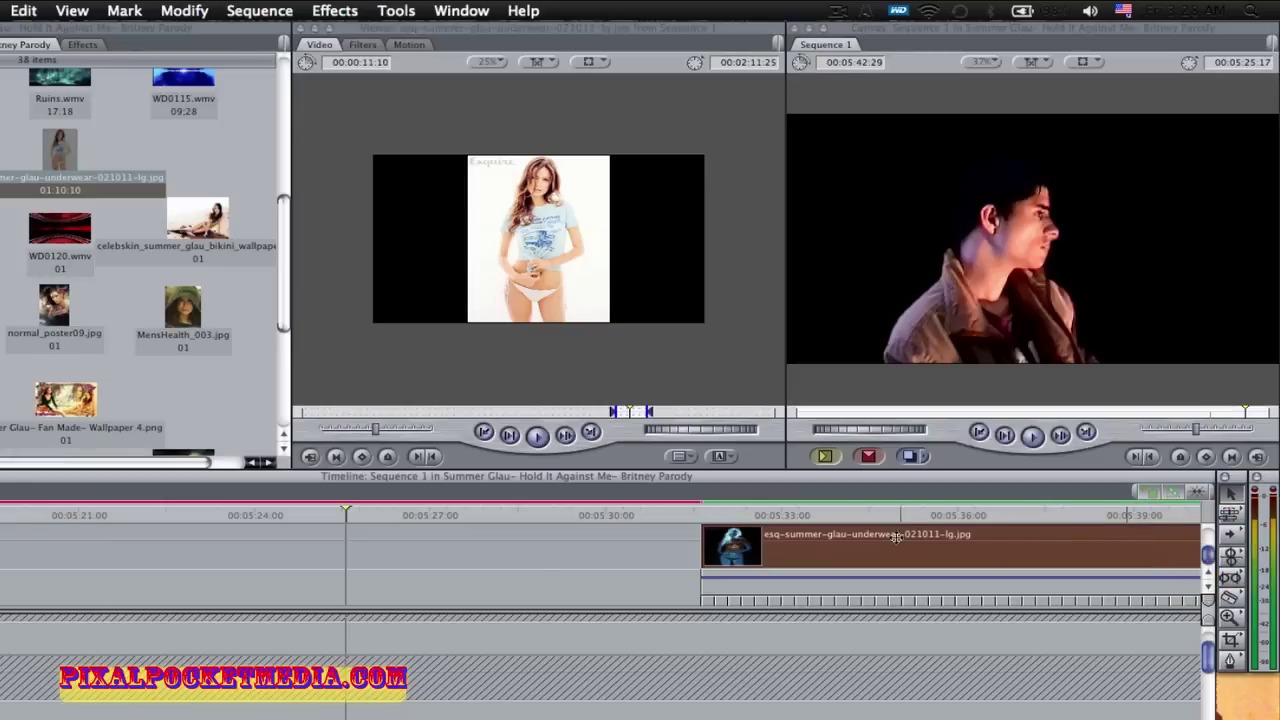
Open the image clip's filters at 00:05:34:28 and apply the FxPlug version of the Color Key filter to it.
left_click(899, 541)
double_click(906, 546)
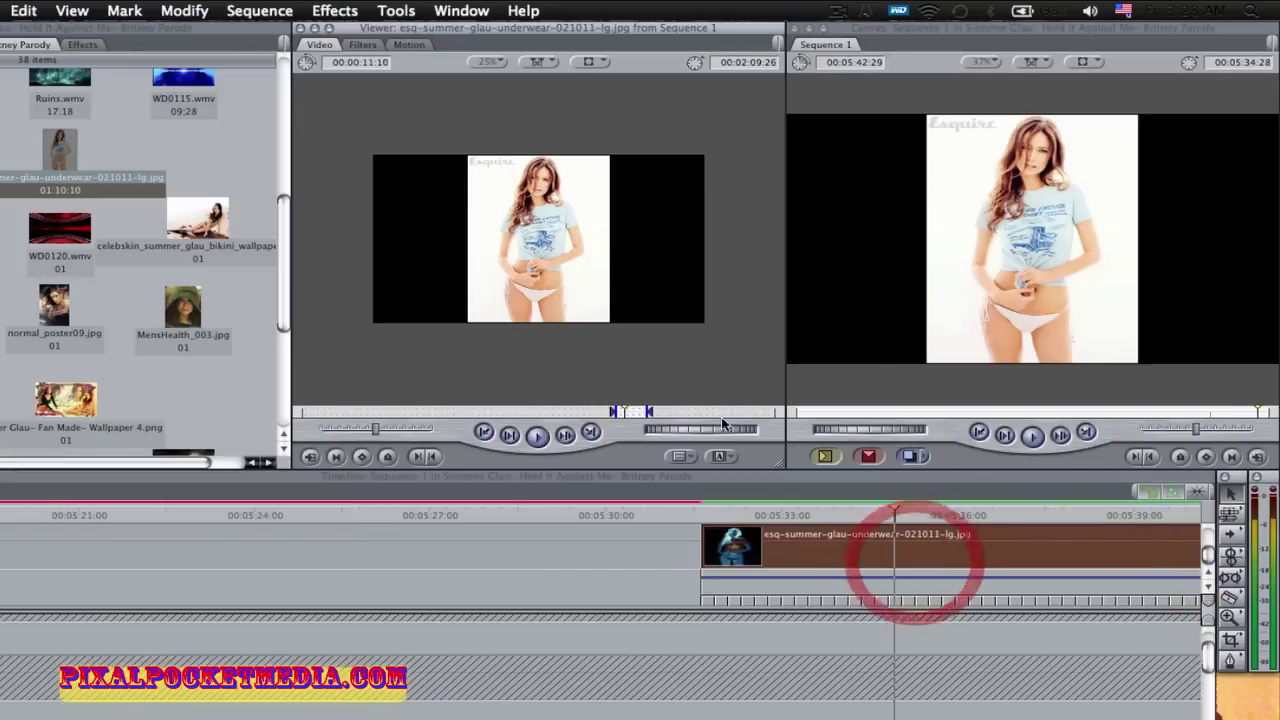
left_click(366, 45)
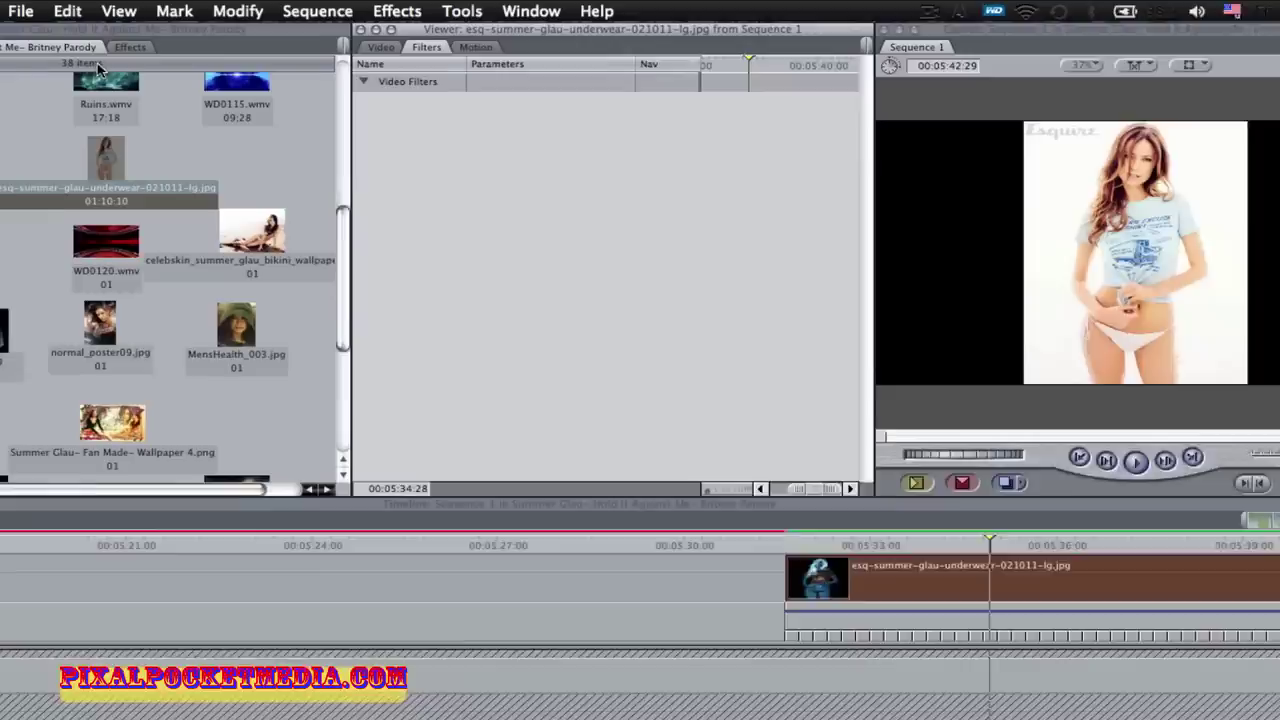
left_click(129, 47)
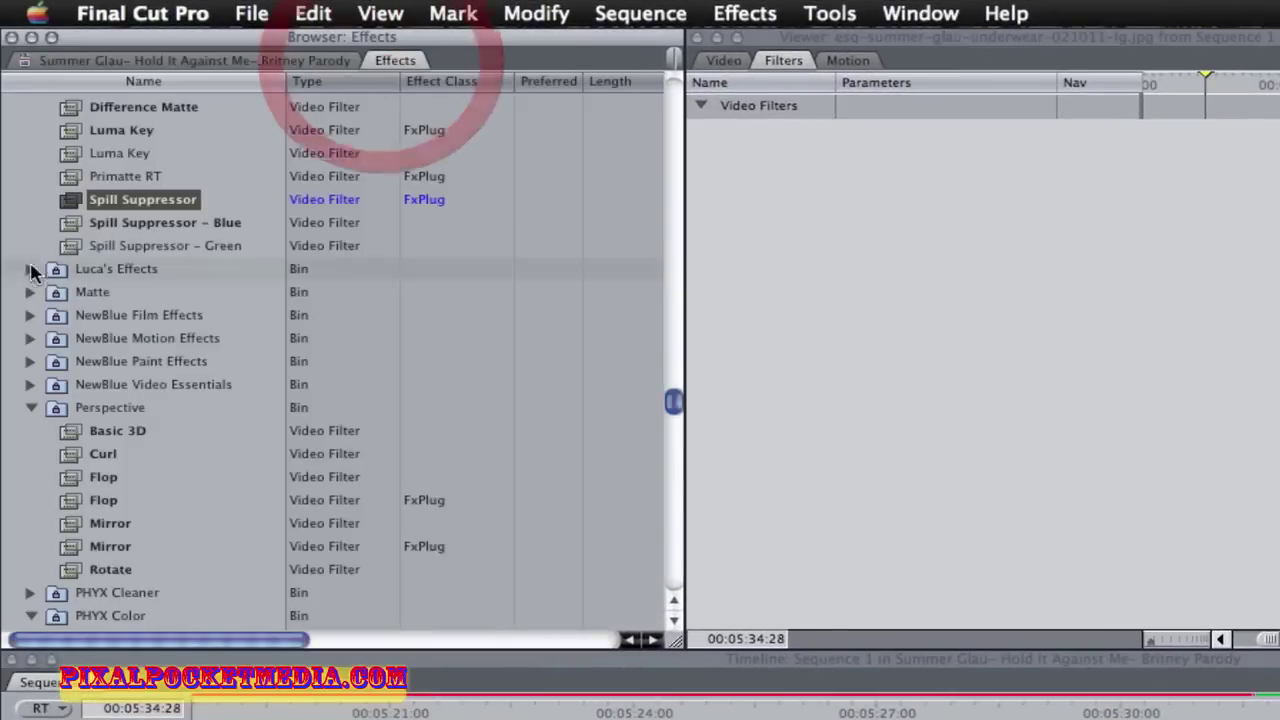
scroll(2, 183, "up", 5)
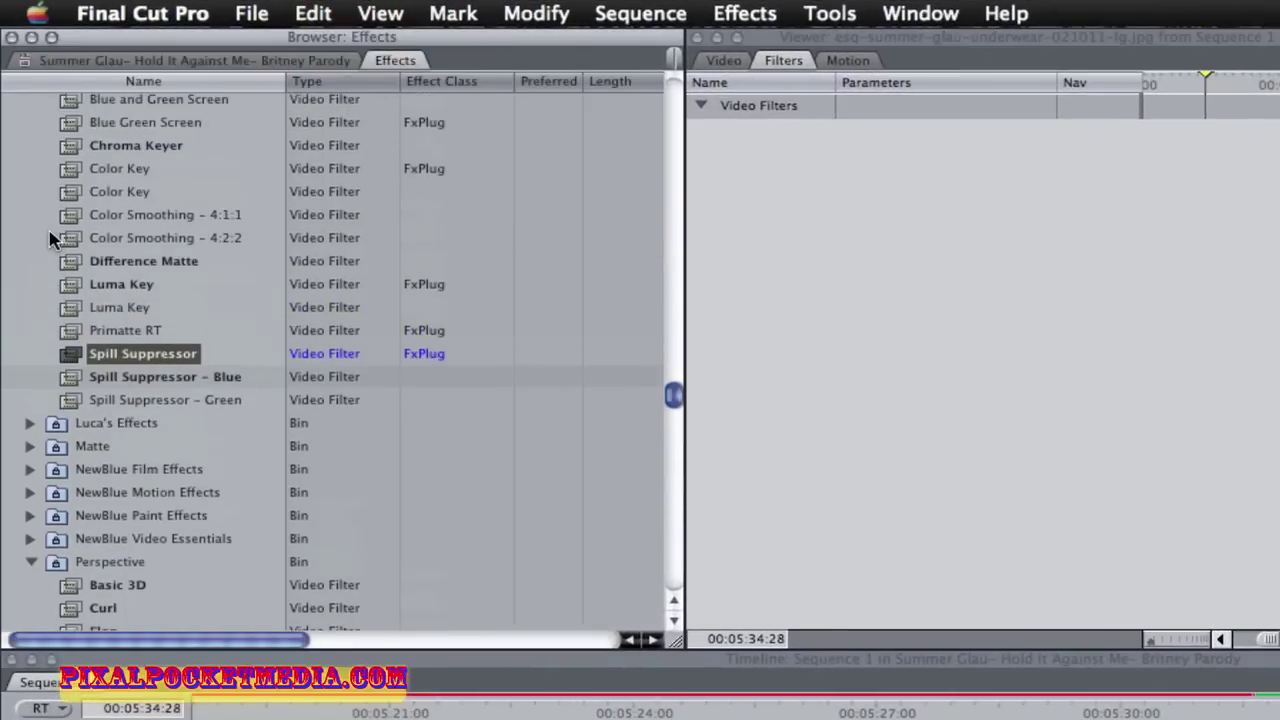
scroll(52, 238, "up", 3)
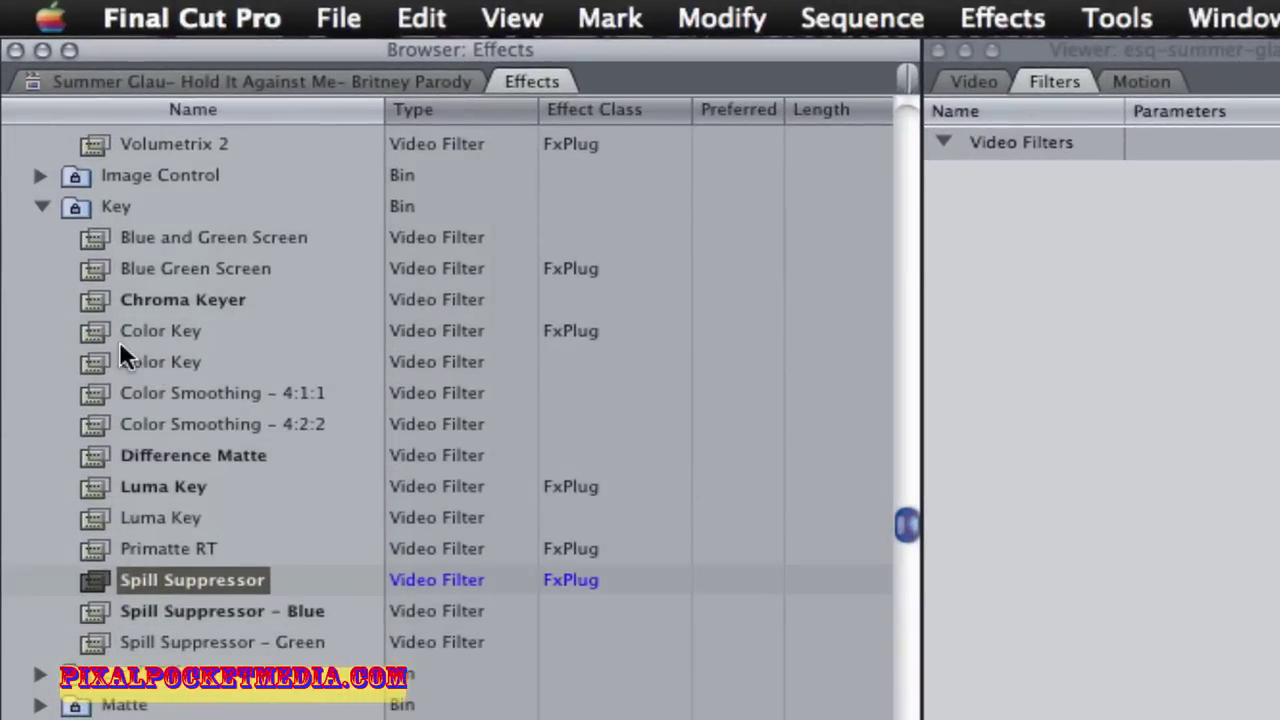
left_click_drag(106, 329, 1279, 719)
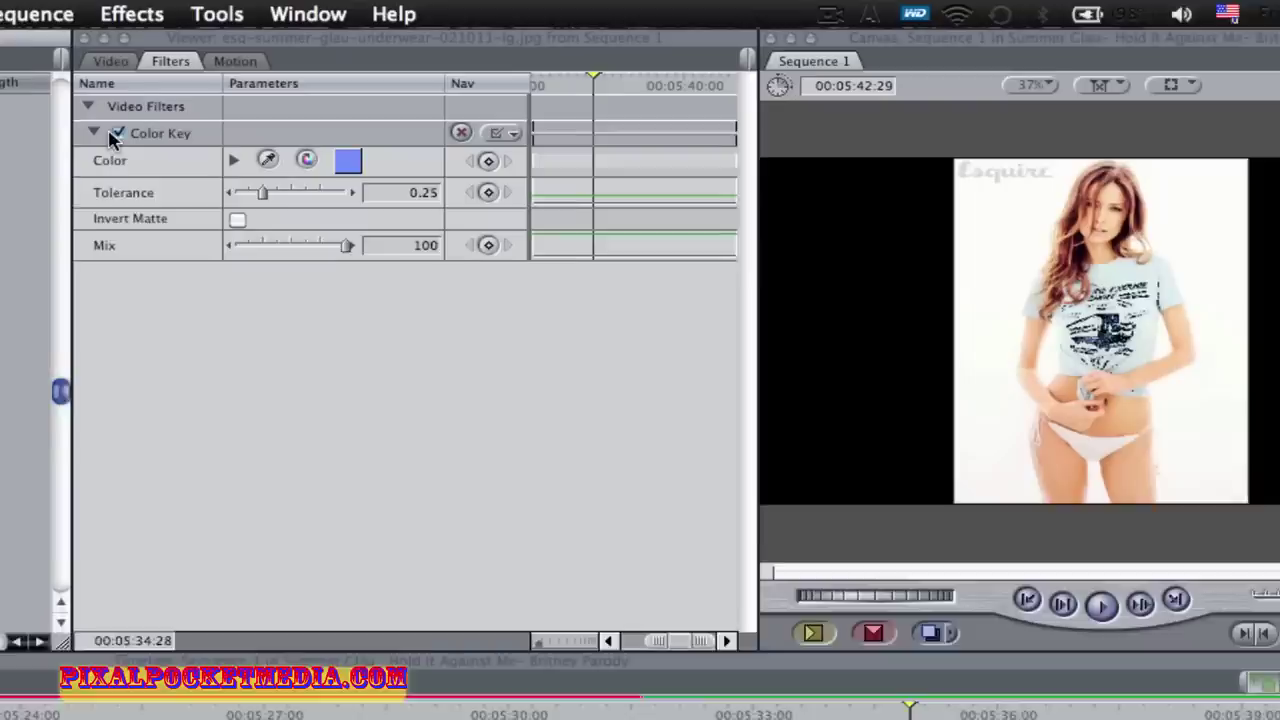
Disable the Color Key filter to see the original image and set its key color to the Snow crayon.
left_click(96, 118)
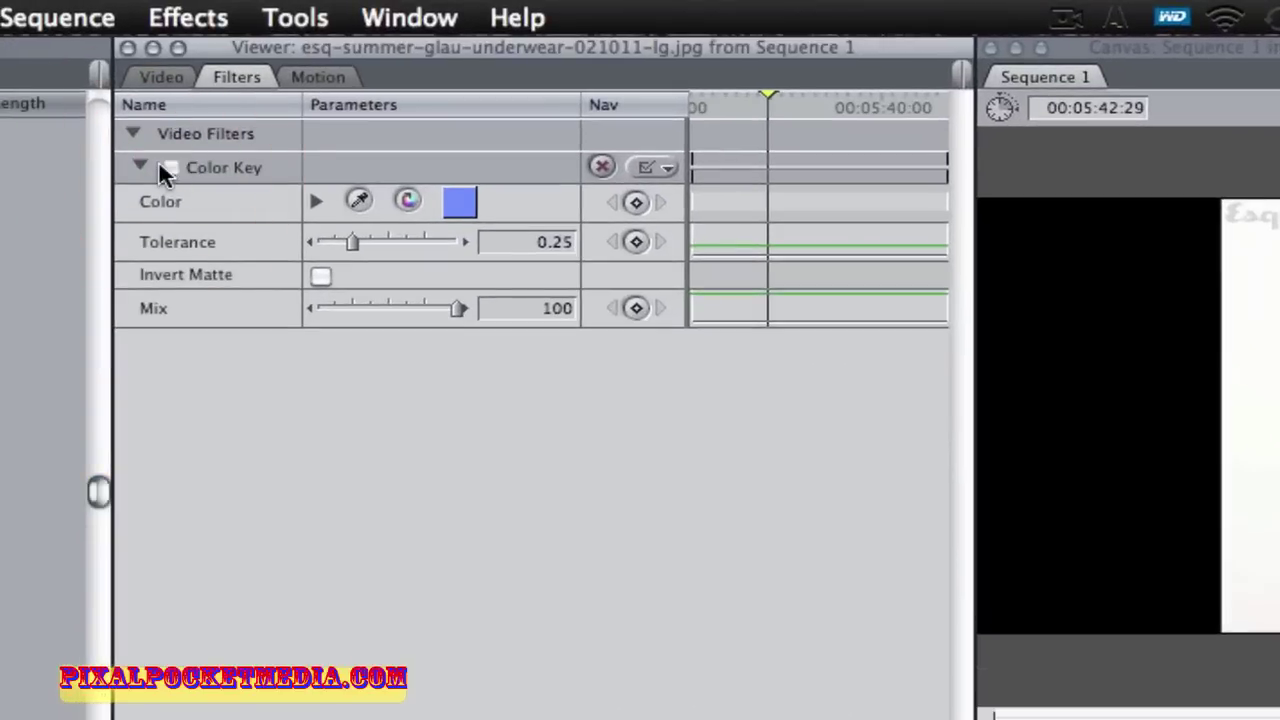
left_click(96, 118)
left_click(160, 165)
left_click(458, 203)
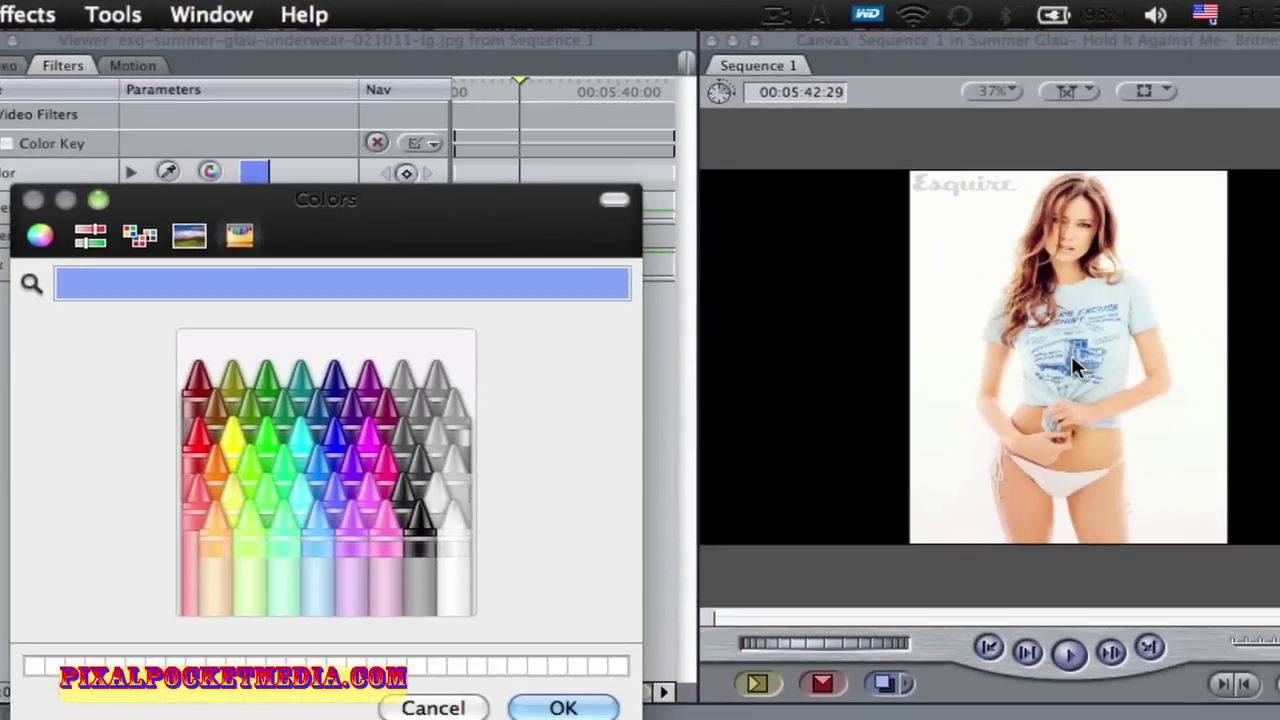
left_click(450, 515)
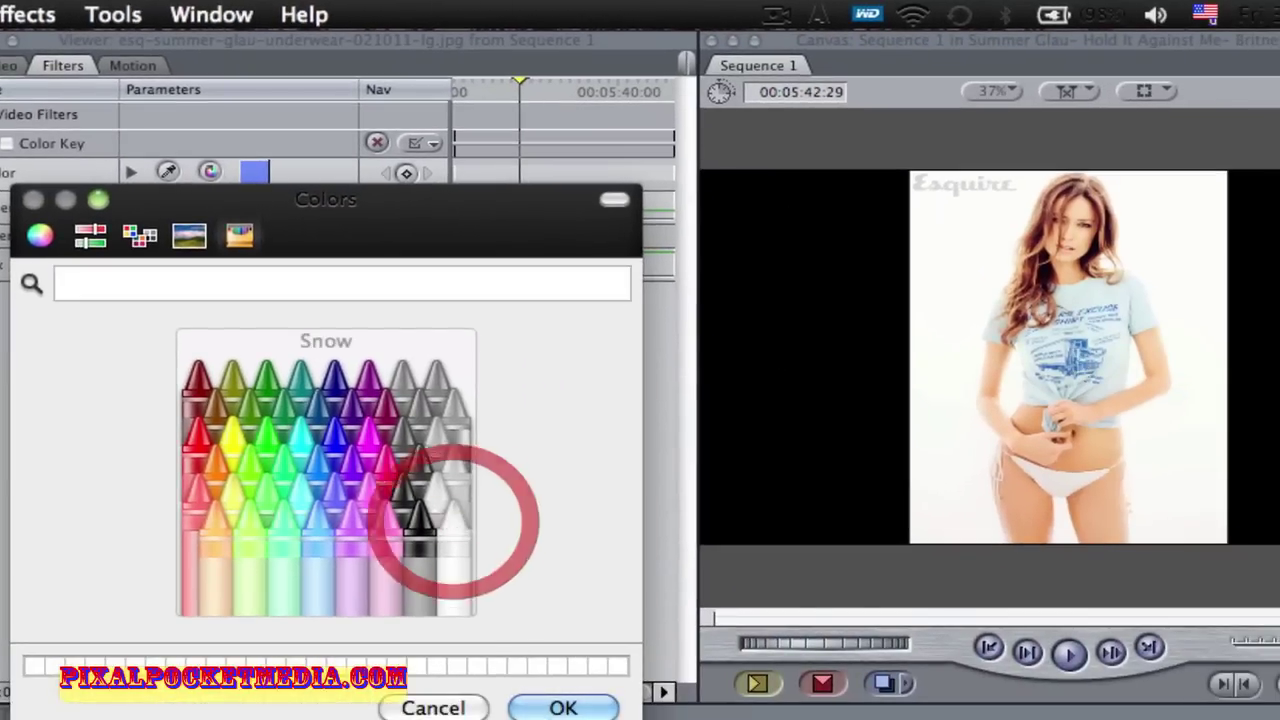
left_click(545, 707)
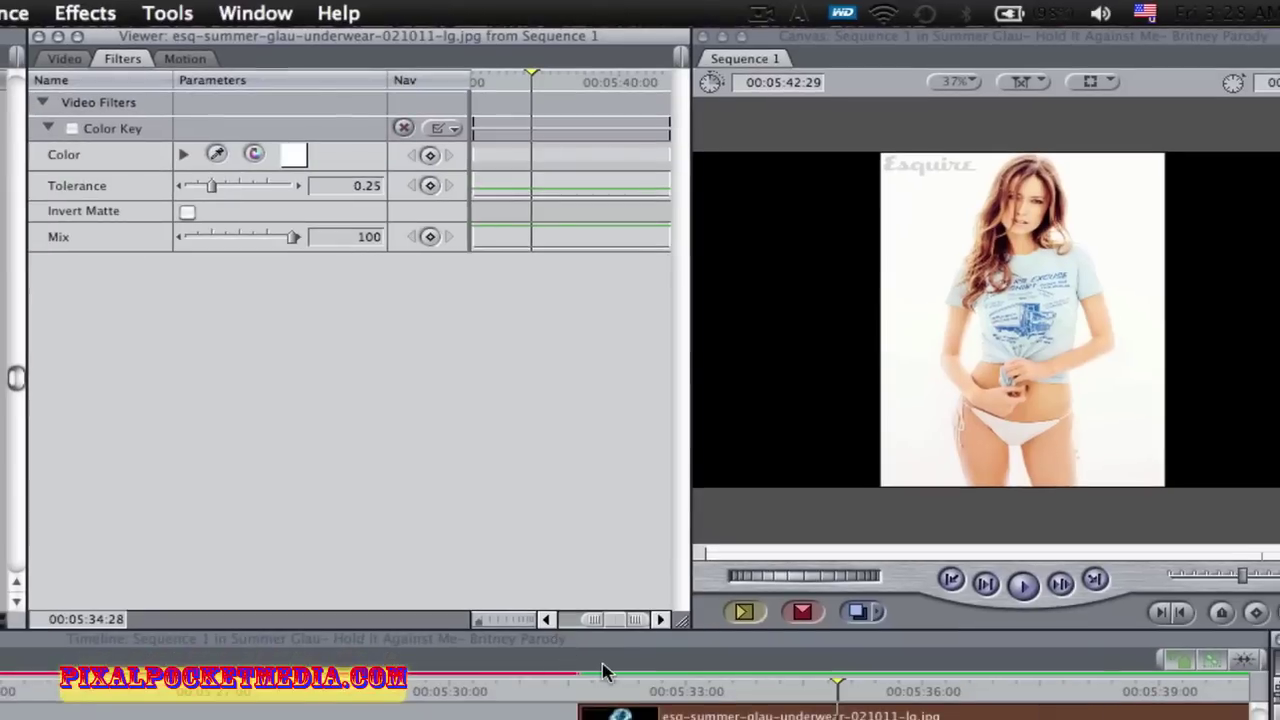
Lower the Color Key tolerance to 0.06, enable the filter to check the key, and remove the filter from the clip.
mouse_move(210, 190)
left_mouse_down()
mouse_move(251, 187)
mouse_move(171, 186)
mouse_move(323, 186)
mouse_move(193, 190)
left_mouse_up()
left_click(72, 129)
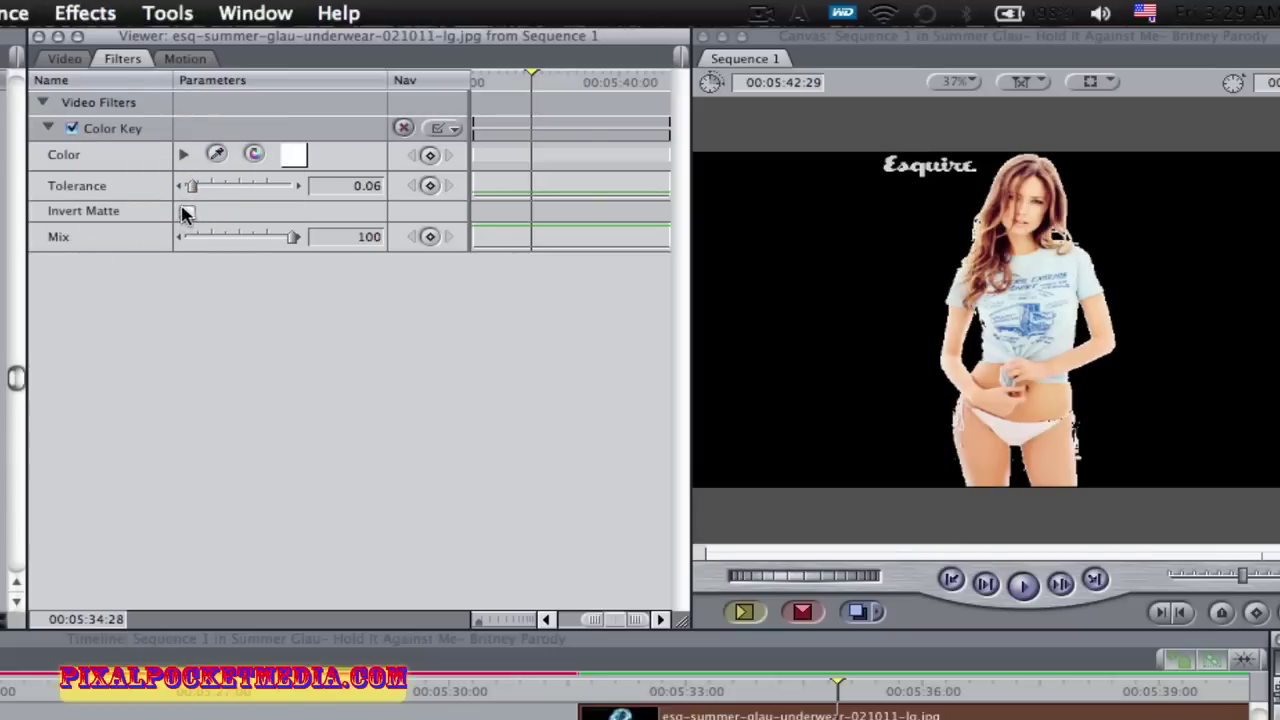
right_click(114, 127)
left_click(149, 124)
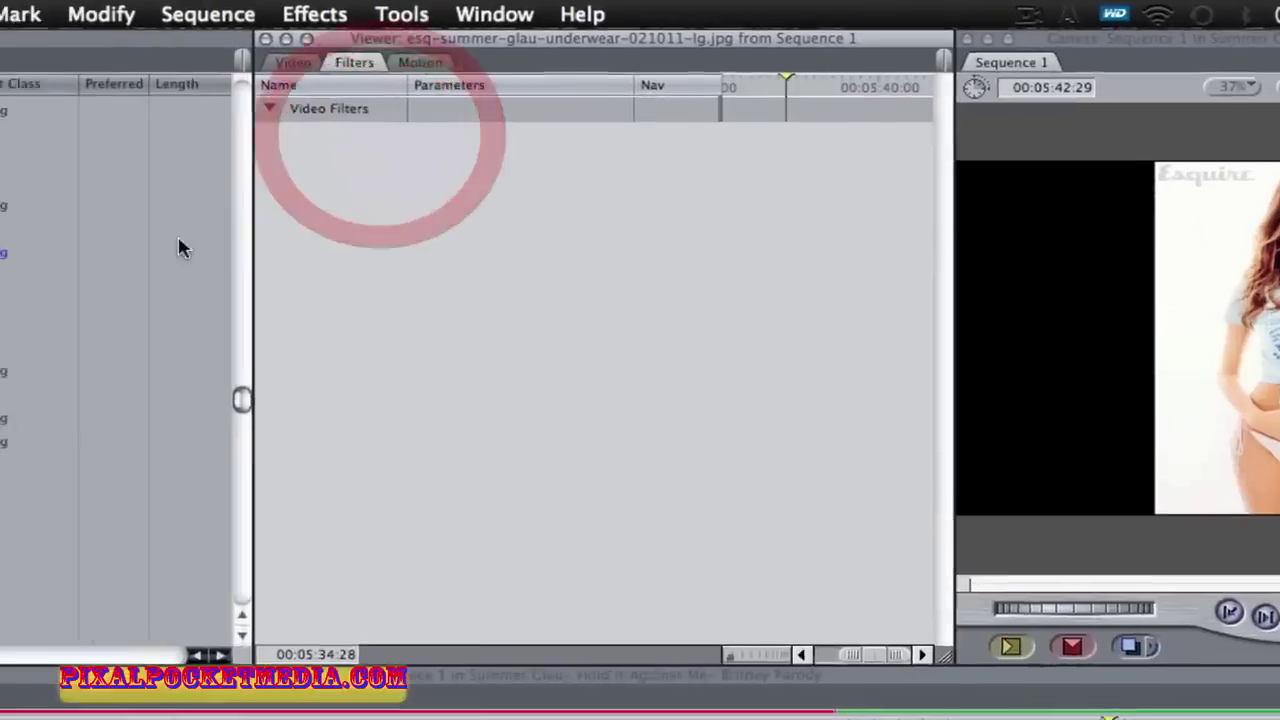
Apply the non-FxPlug Color Key filter to the image clip, disable it, and set its key color to the Snow crayon.
left_click_drag(120, 311, 394, 328)
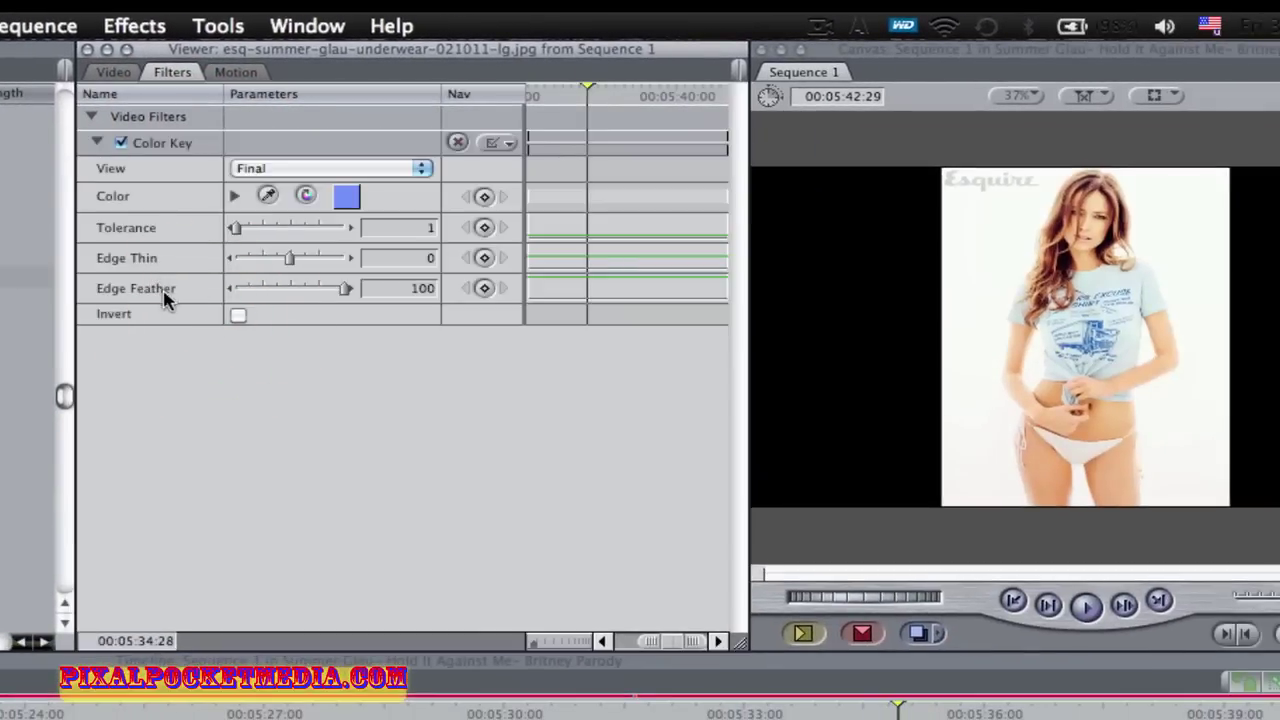
left_click(120, 143)
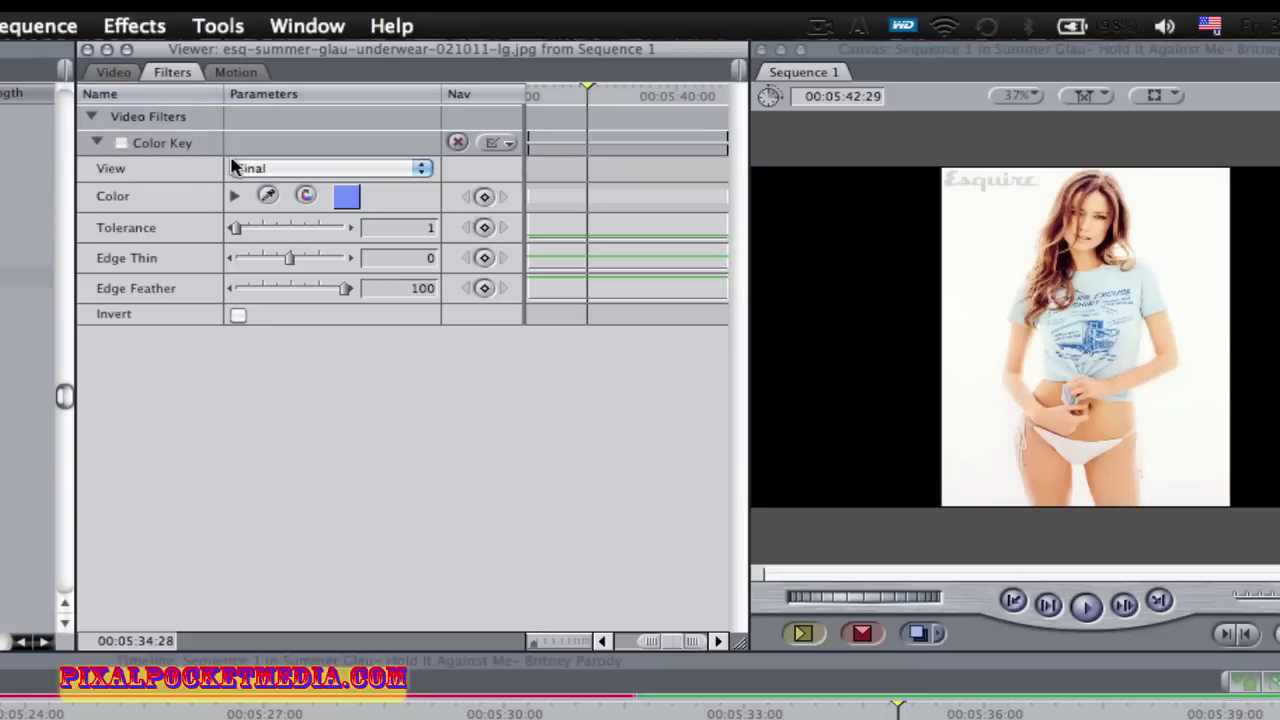
left_click(346, 196)
left_click(531, 484)
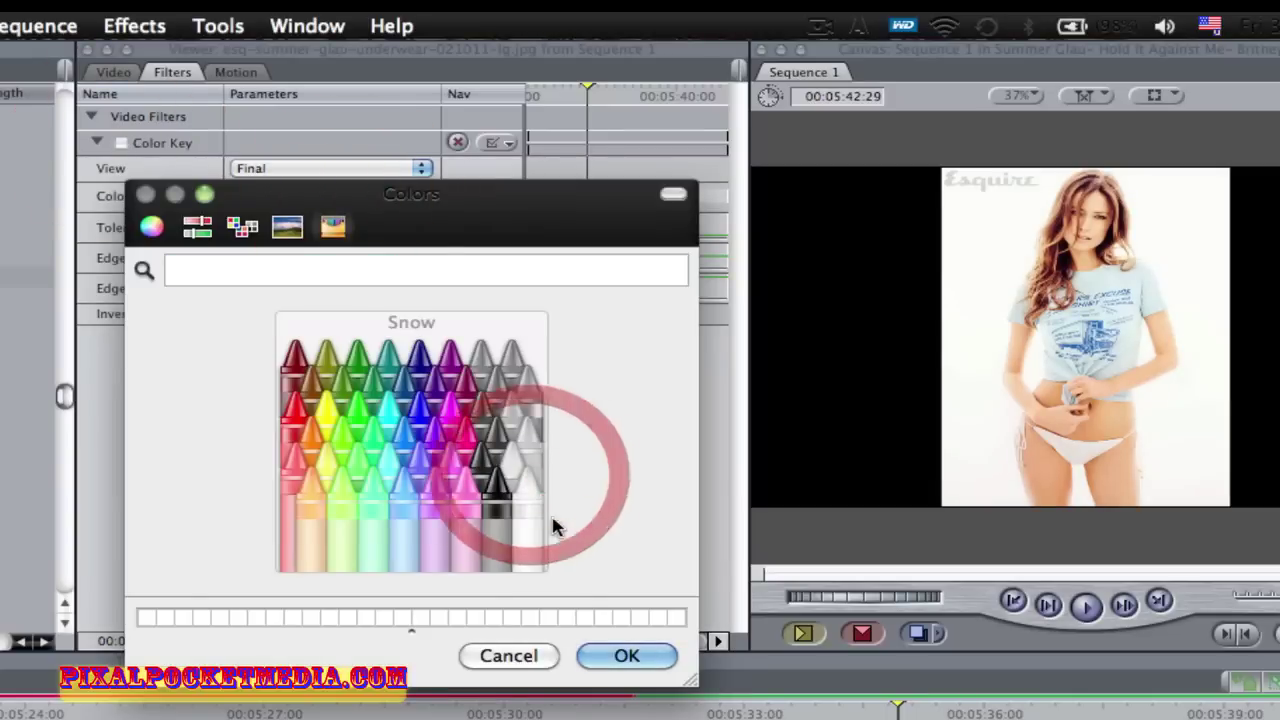
left_click(625, 655)
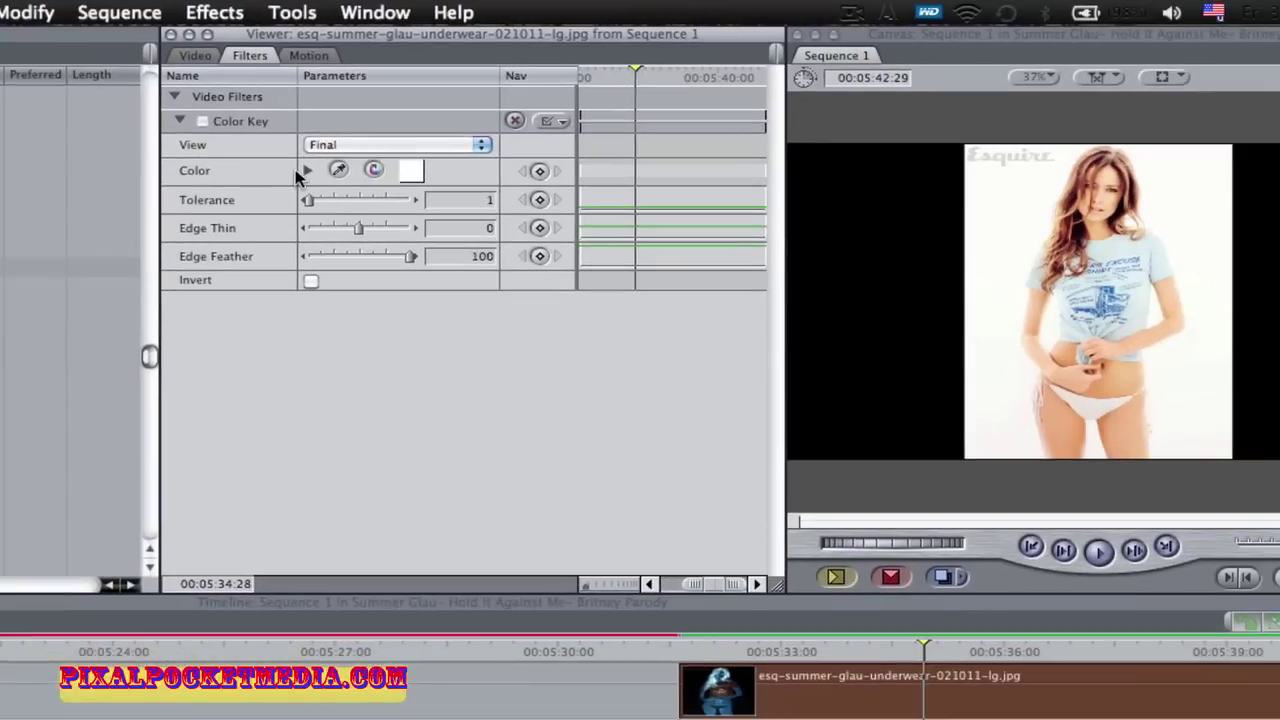
Set the Color Key tolerance to 10 and enable the filter on the image clip.
left_click(308, 171)
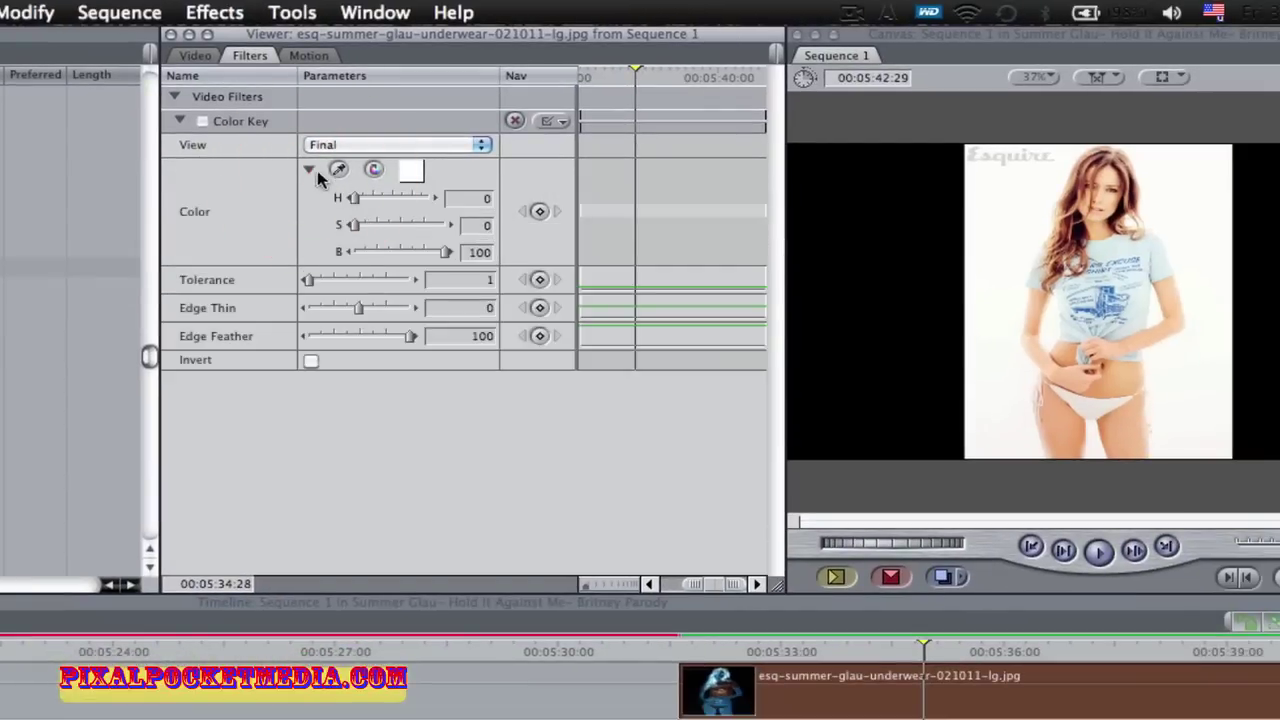
left_click(309, 171)
left_click_drag(308, 200, 340, 204)
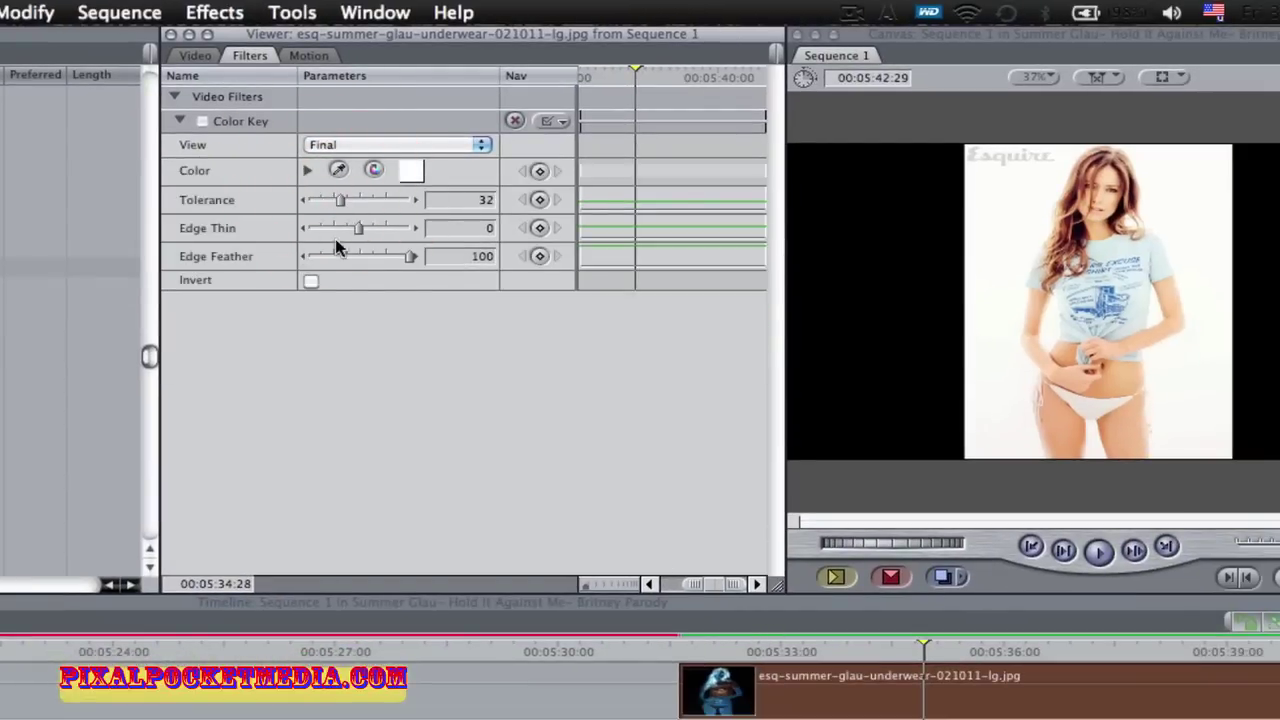
mouse_move(404, 258)
left_mouse_down()
mouse_move(329, 255)
mouse_move(440, 255)
mouse_move(405, 255)
left_mouse_up()
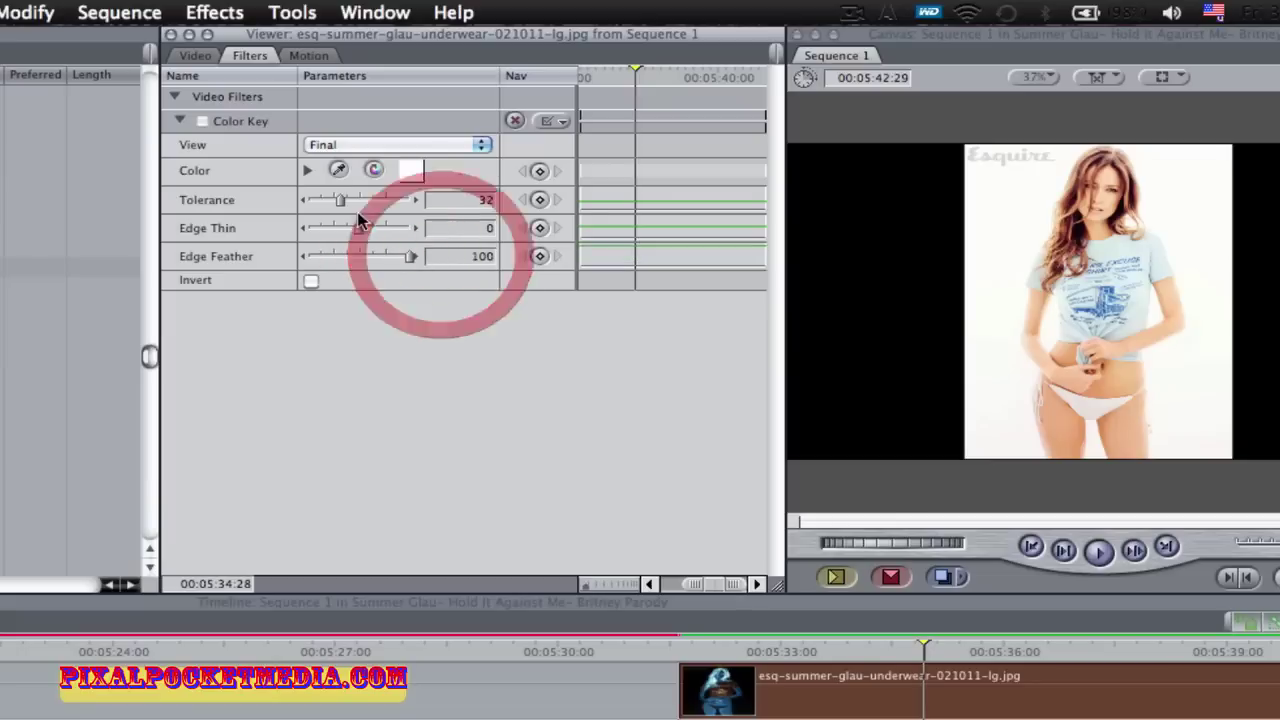
mouse_move(338, 201)
left_mouse_down()
mouse_move(409, 200)
mouse_move(317, 198)
left_mouse_up()
left_click(202, 121)
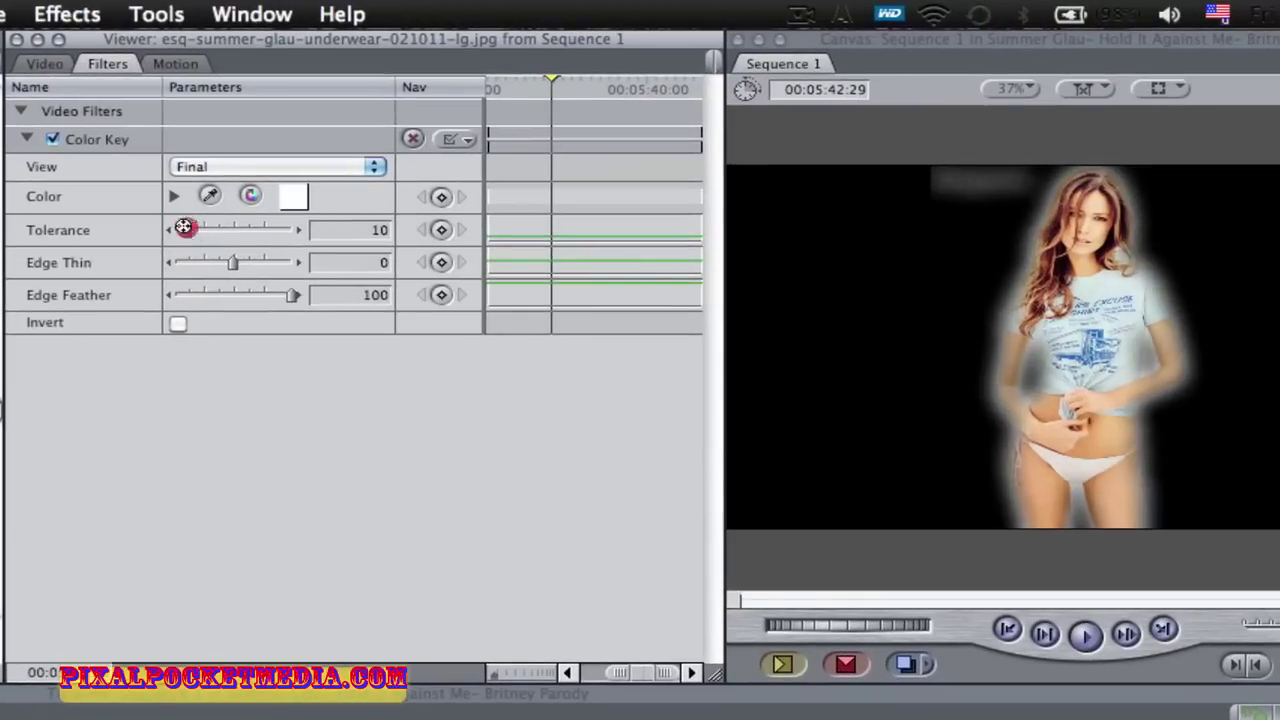
Refine the image's key edges with Tolerance 7, Edge Thin -18 and Edge Feather 32.
left_click_drag(184, 228, 186, 229)
left_click_drag(227, 267, 188, 239)
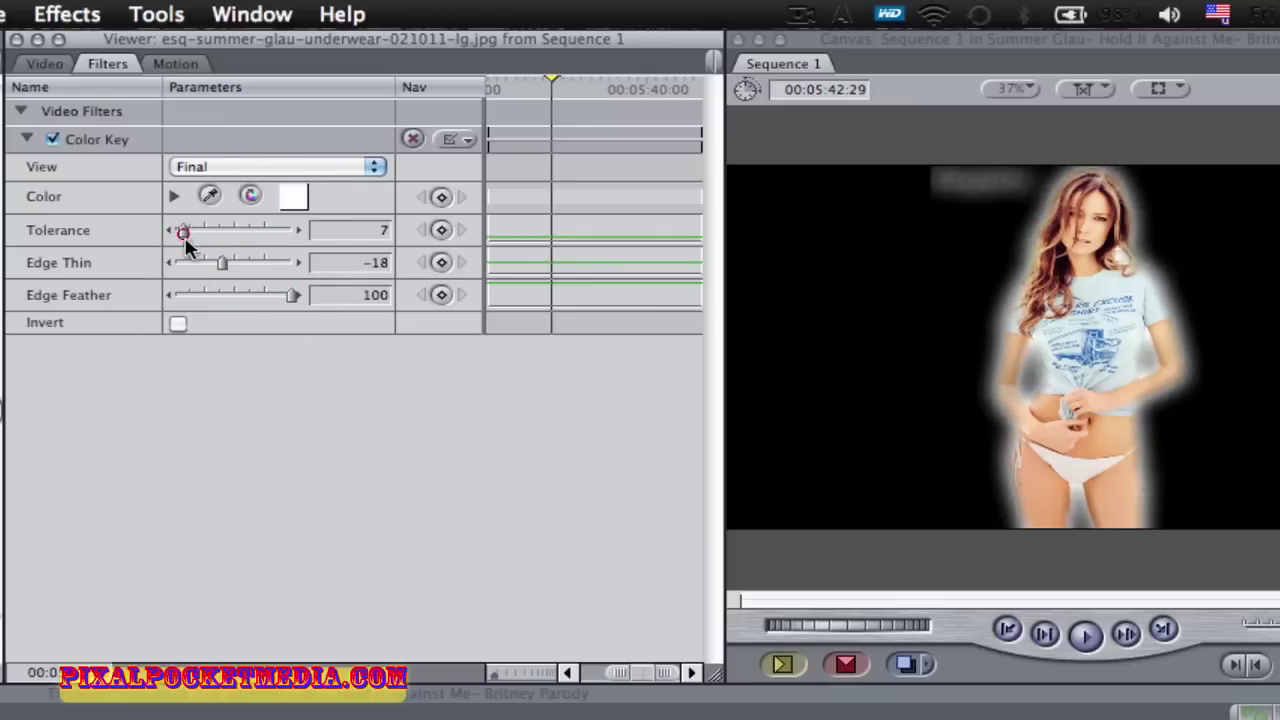
left_click_drag(292, 295, 214, 300)
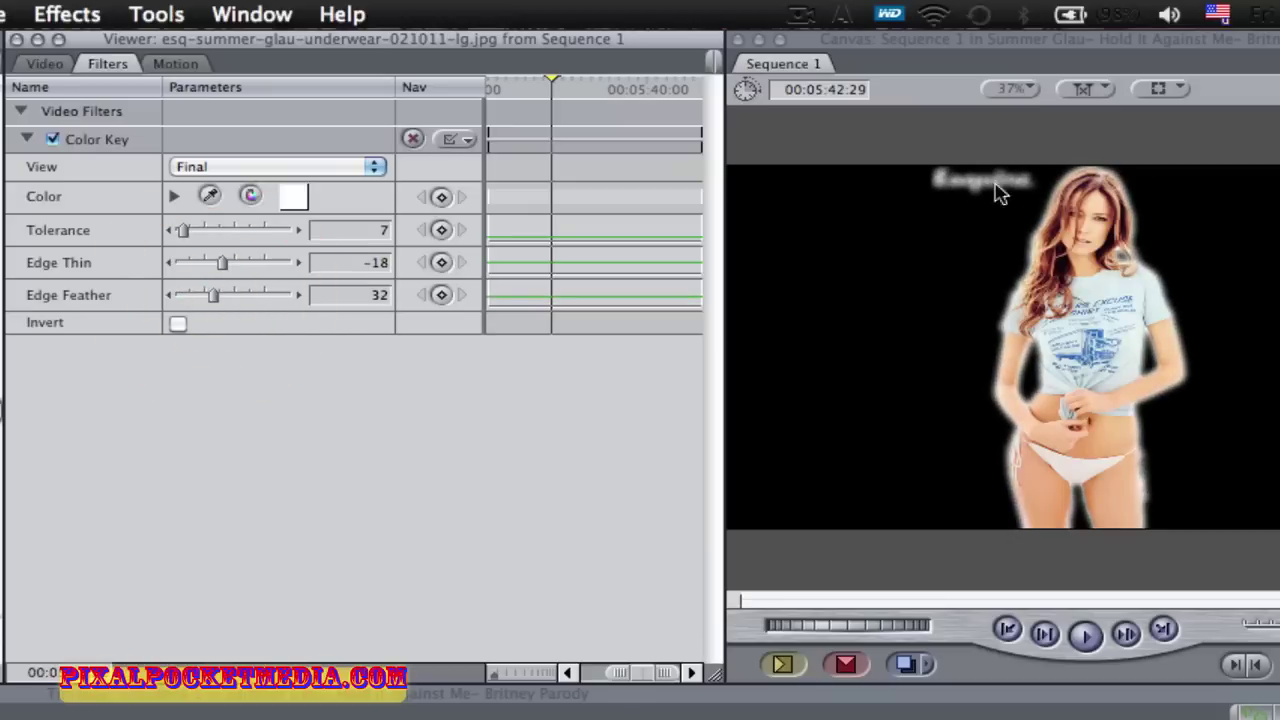